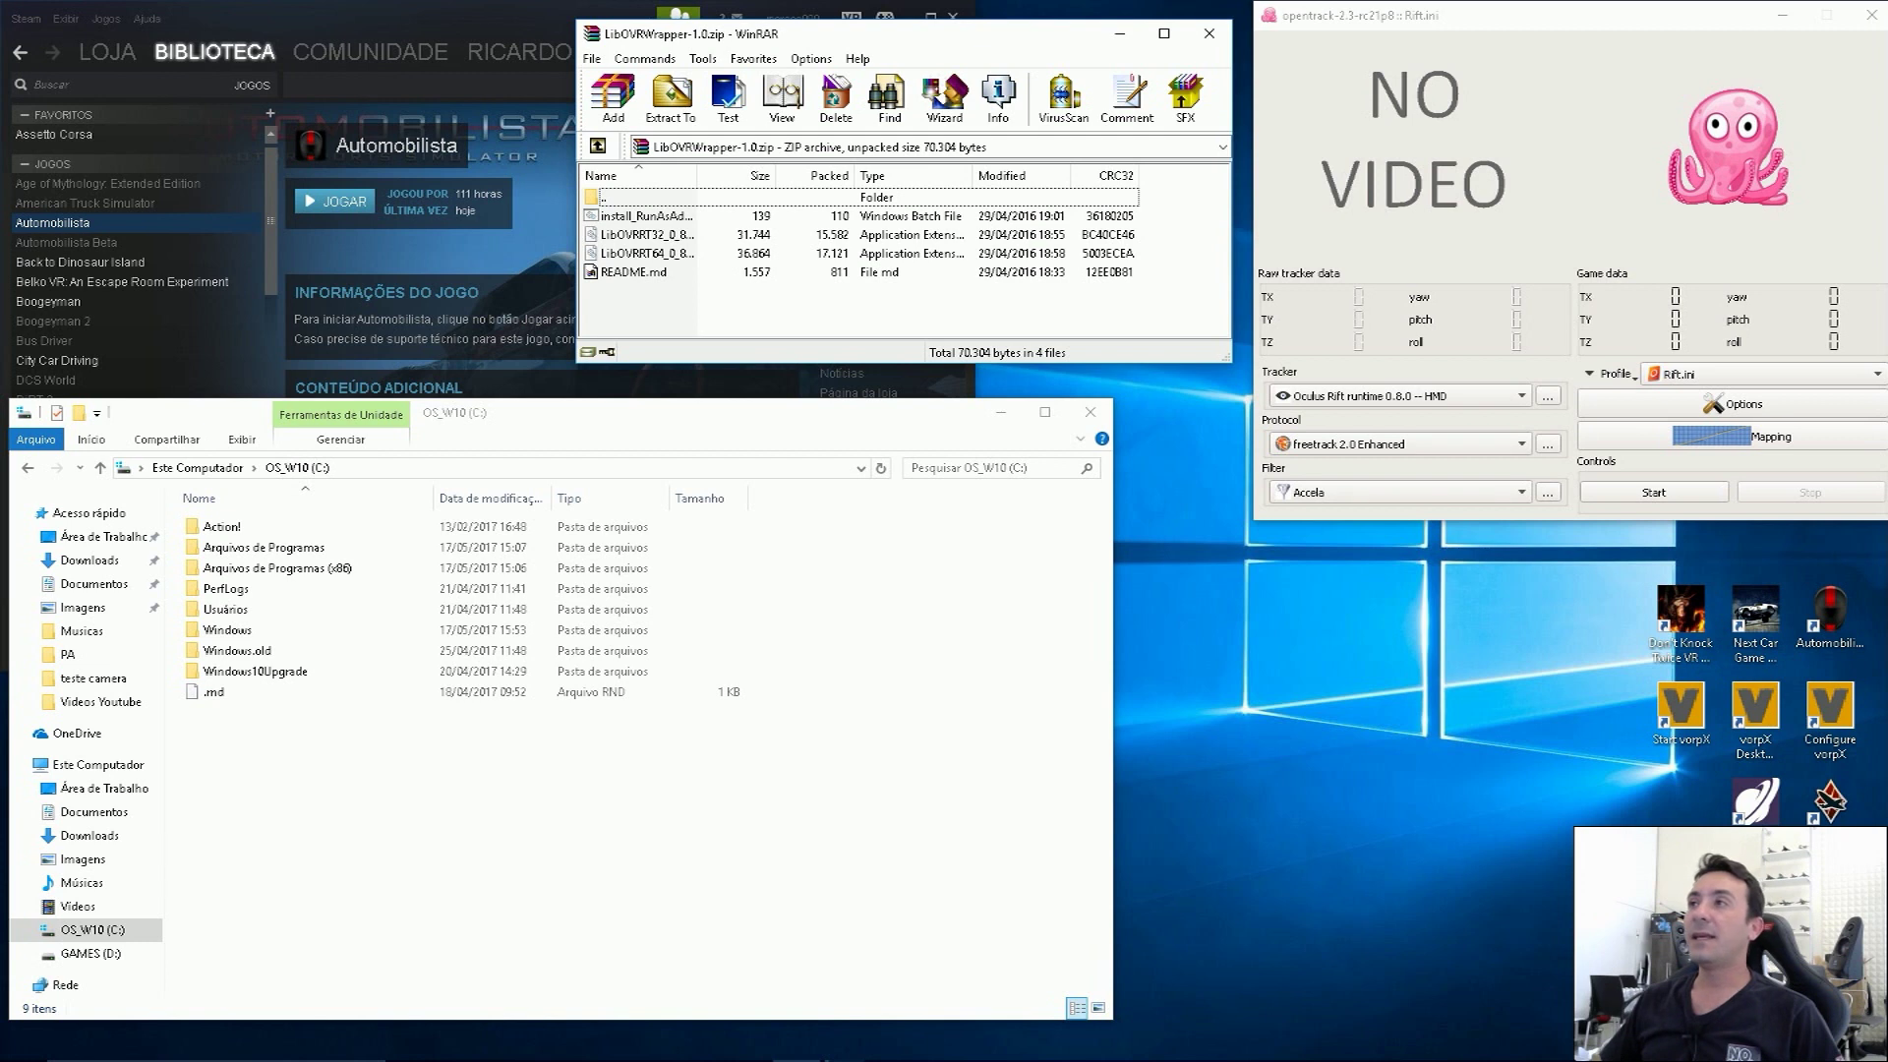
Step: Choose Oculus Rift runtime 0.8.0 -- HMD as the tracker in opentrack
{"action": "left_click", "coordinate": [1398, 395]}
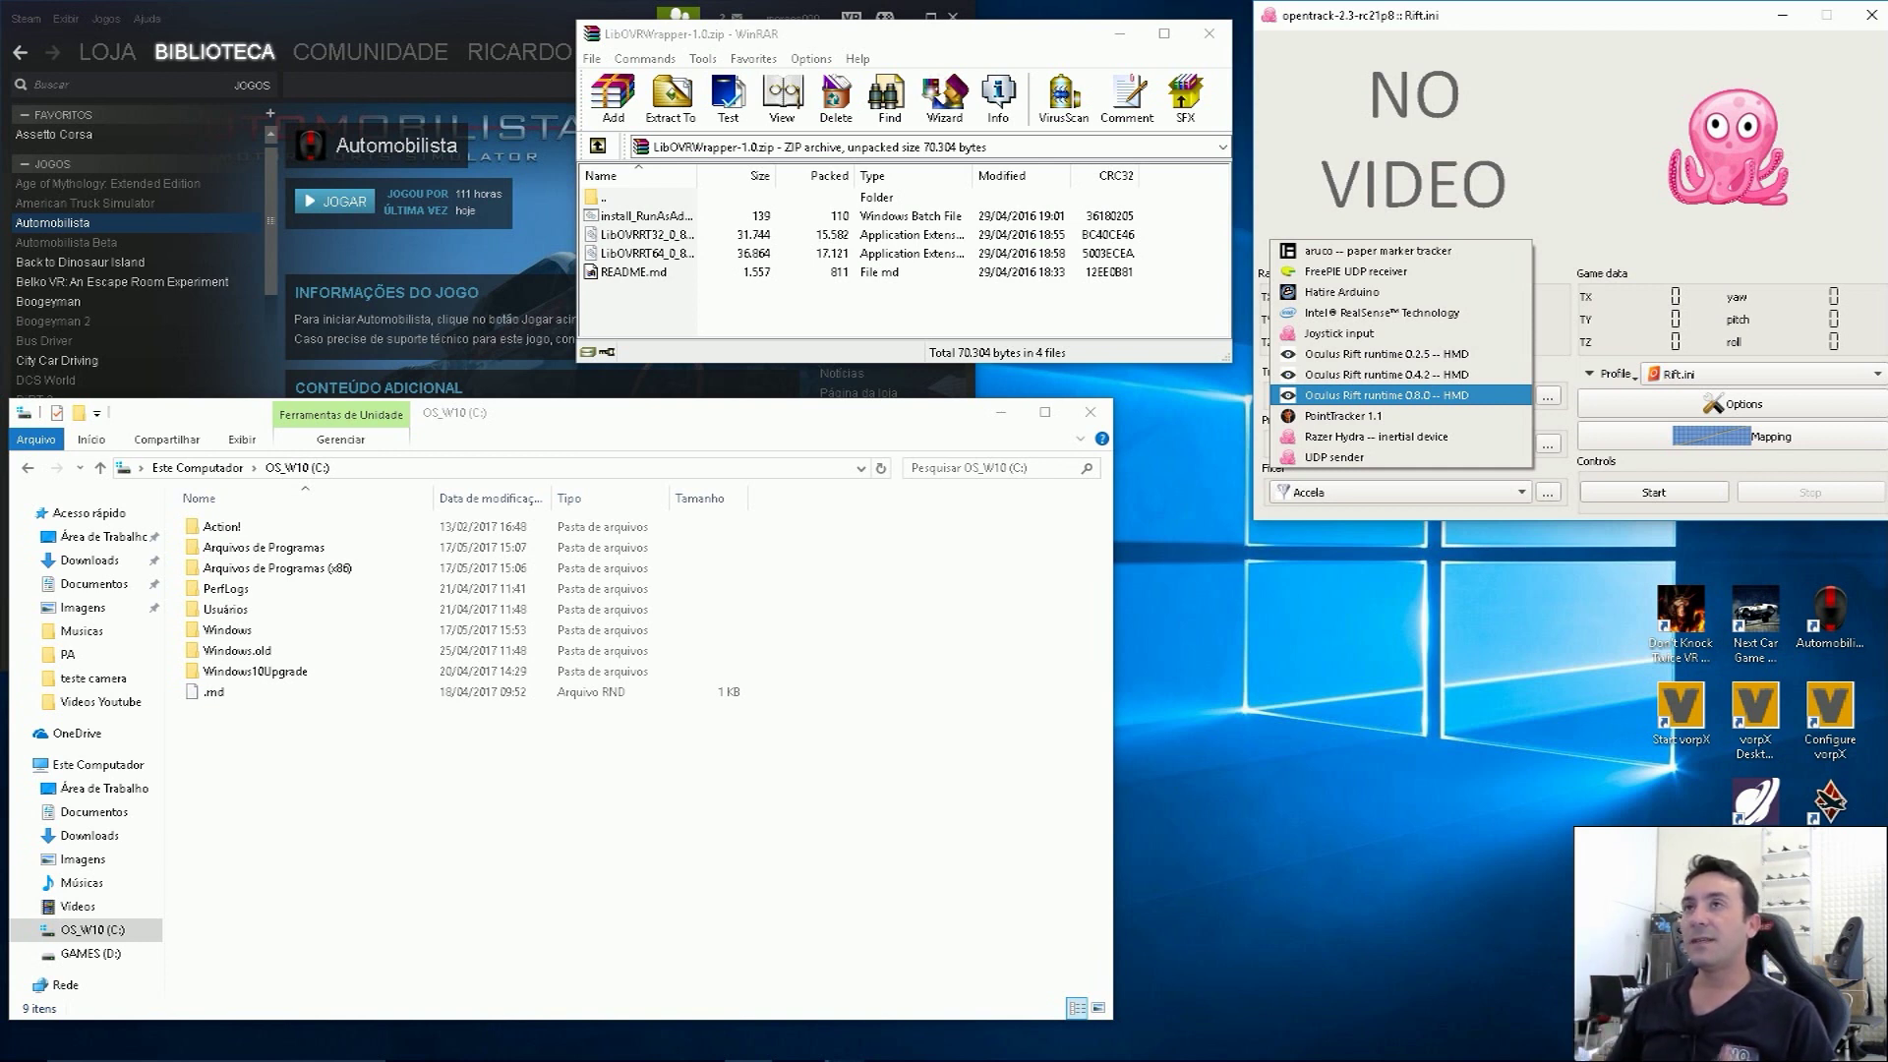
{"action": "key", "text": "Up"}
{"action": "key", "text": "Up"}
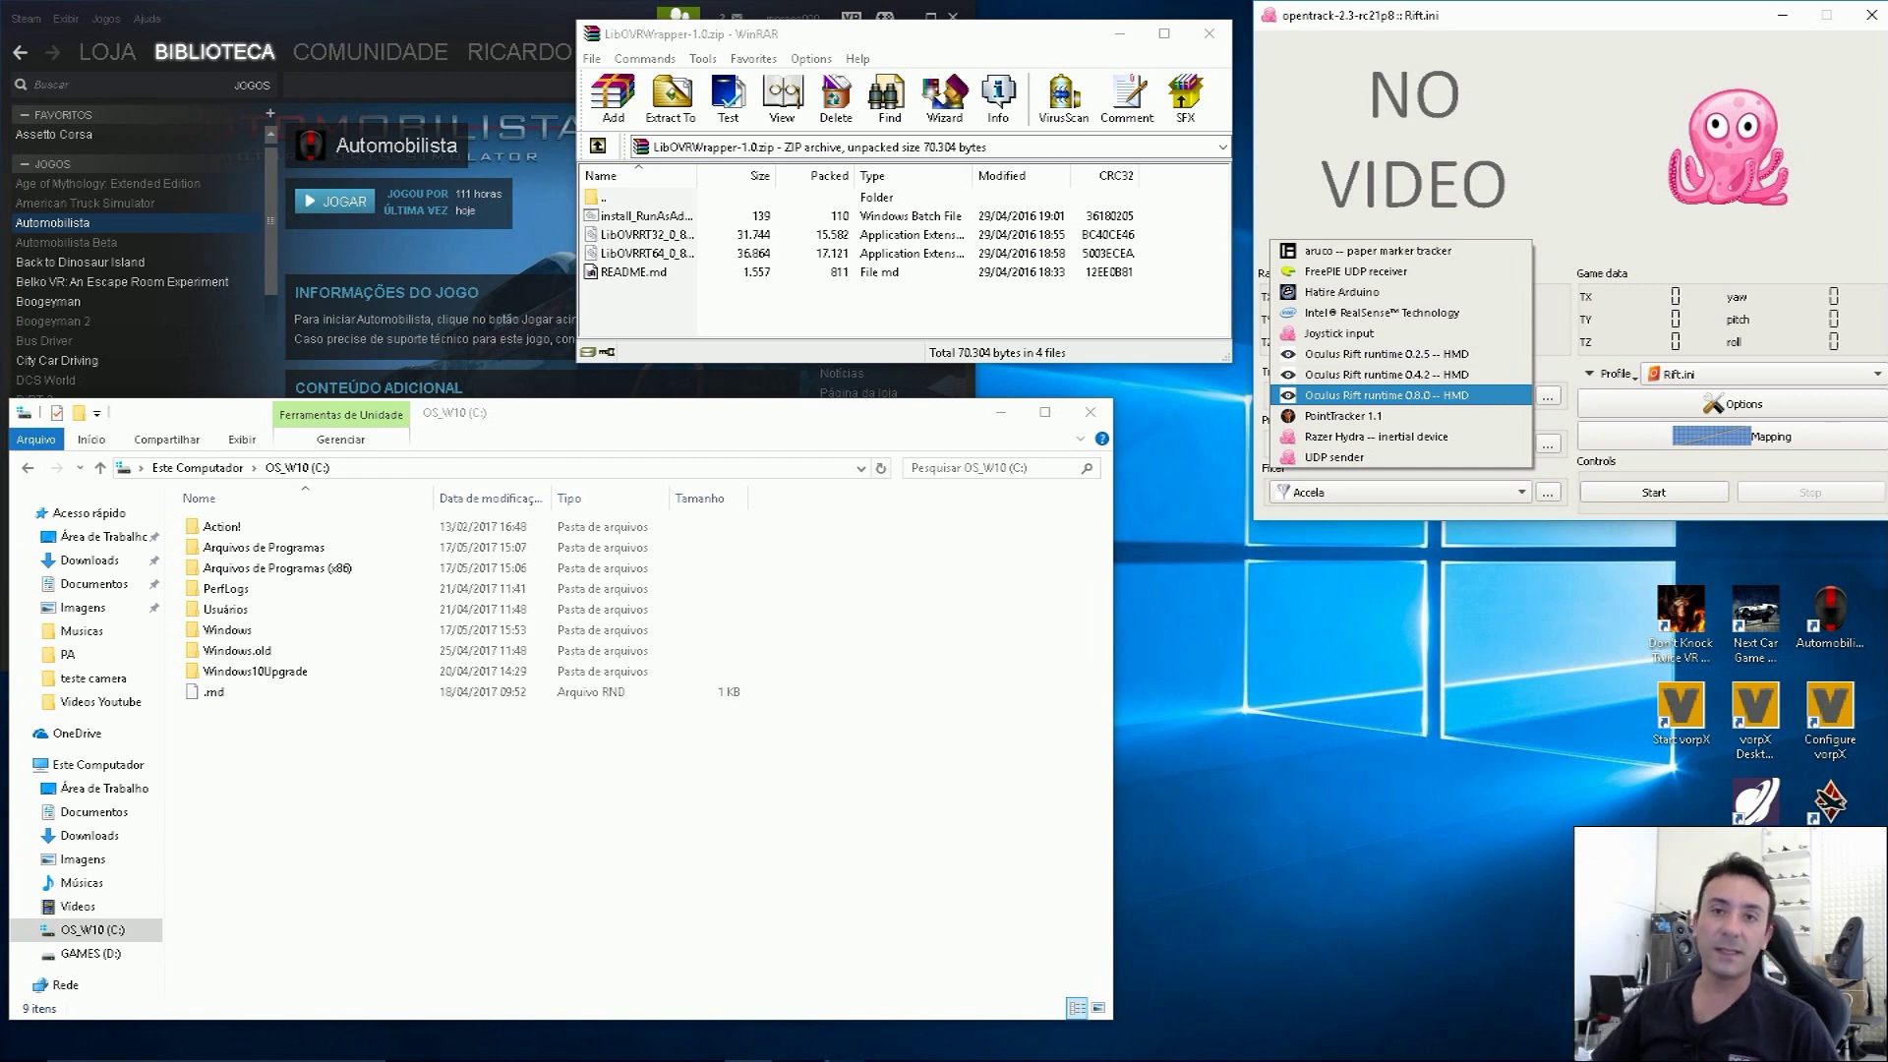
{"action": "left_click", "coordinate": [1400, 394]}
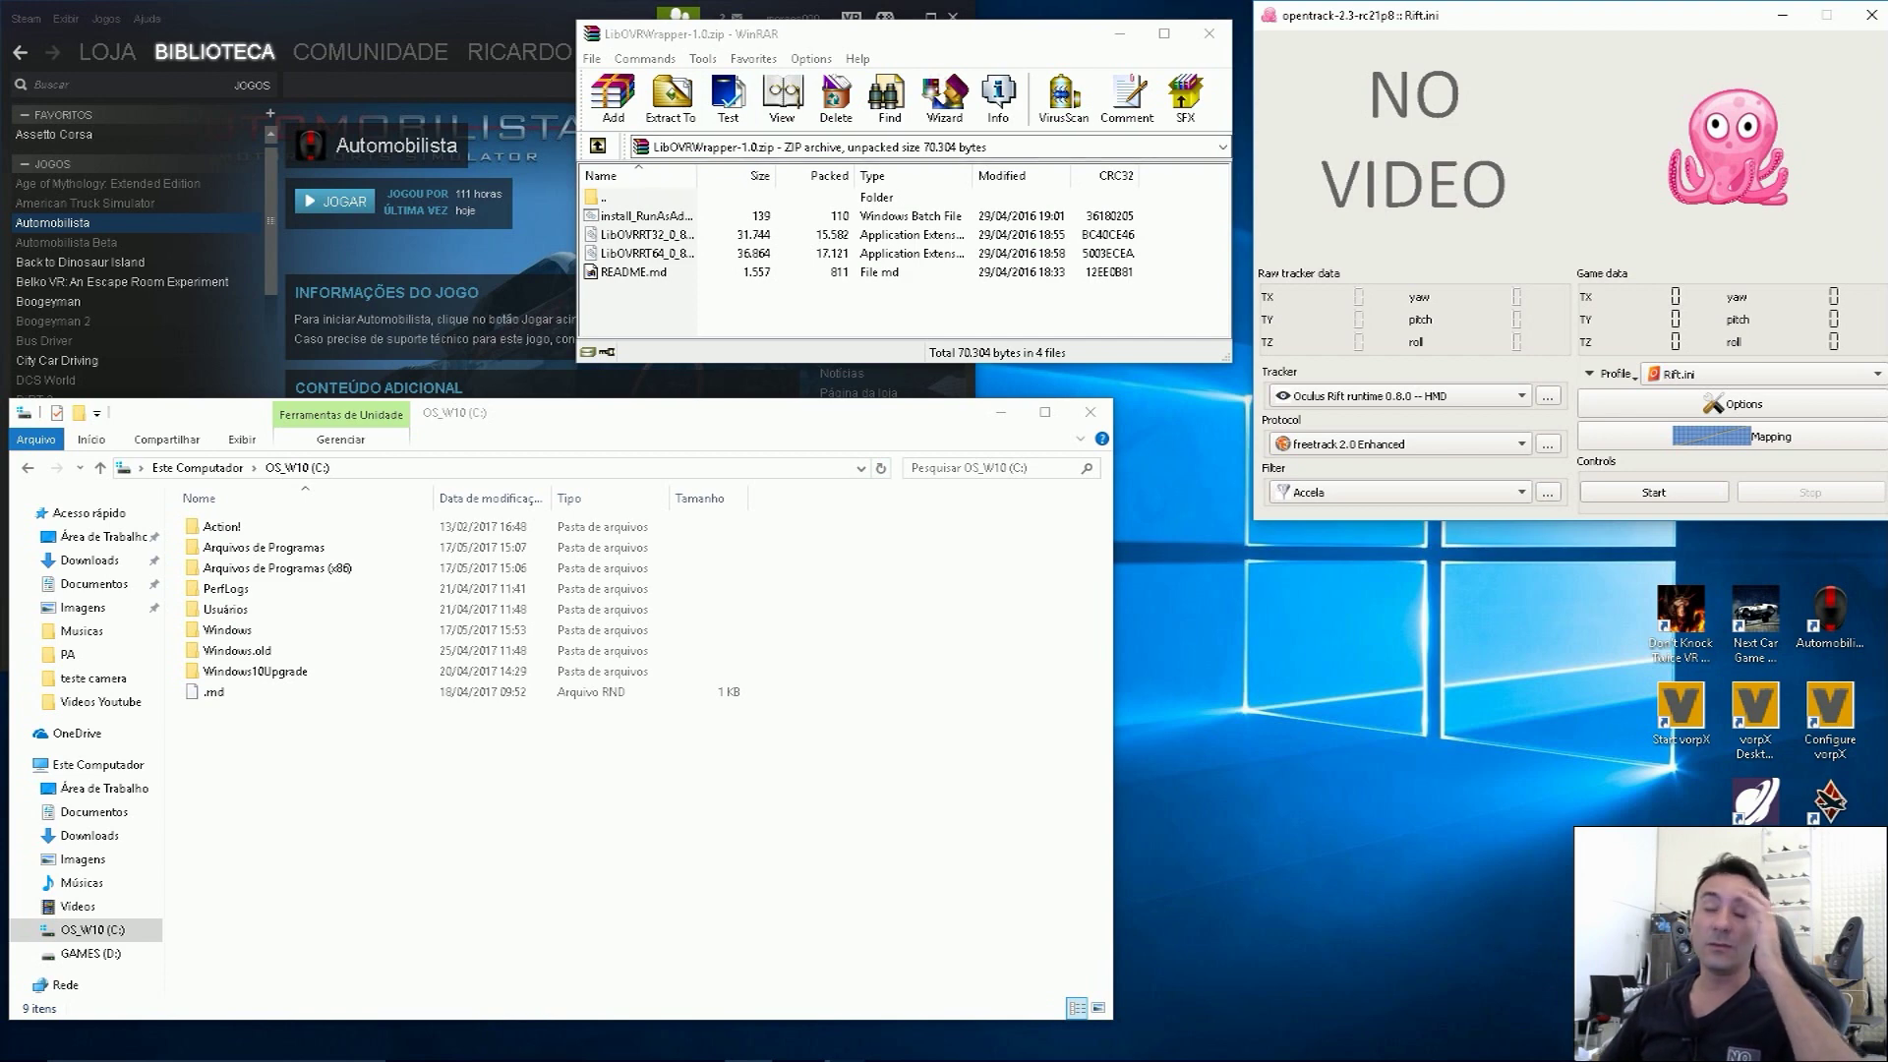
Step: Browse to the C:\Windows\System folder in the file explorer to check for the wrapper DLL
{"action": "double_click", "coordinate": [227, 630]}
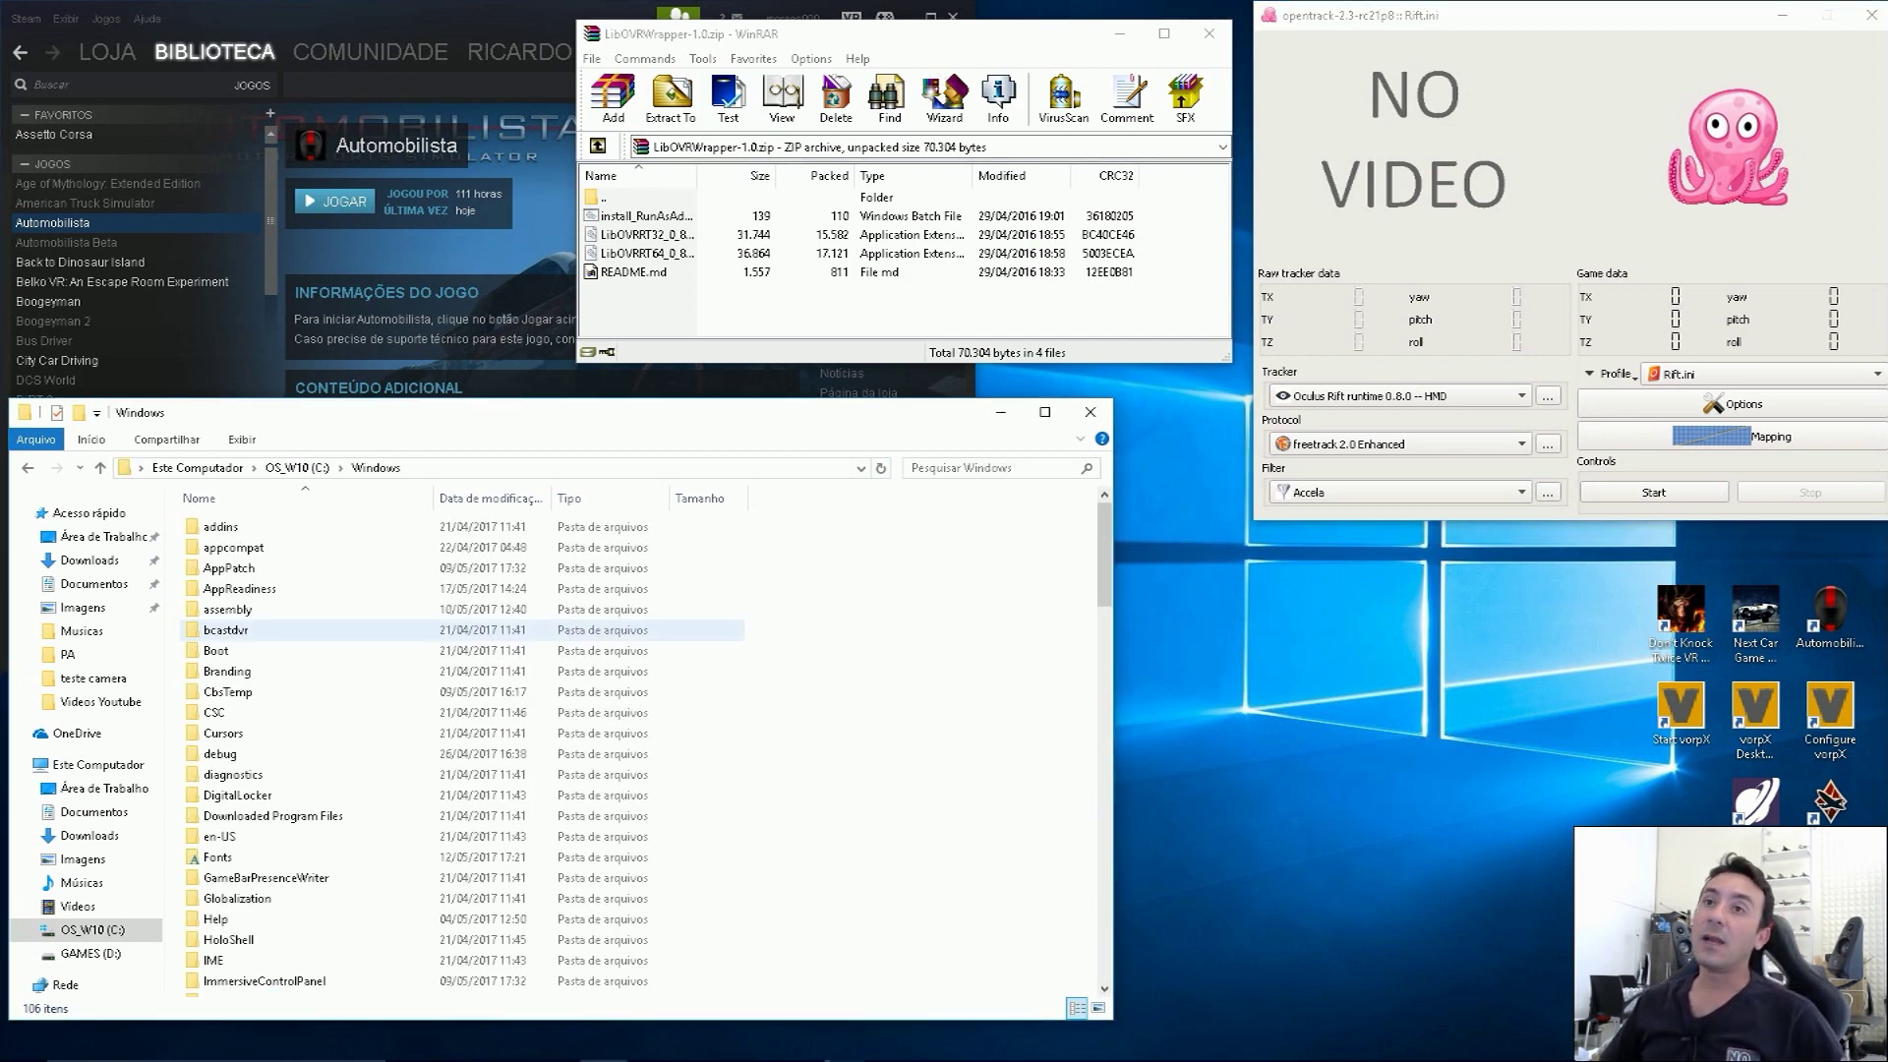
{"action": "key", "text": "s"}
{"action": "key", "text": "s"}
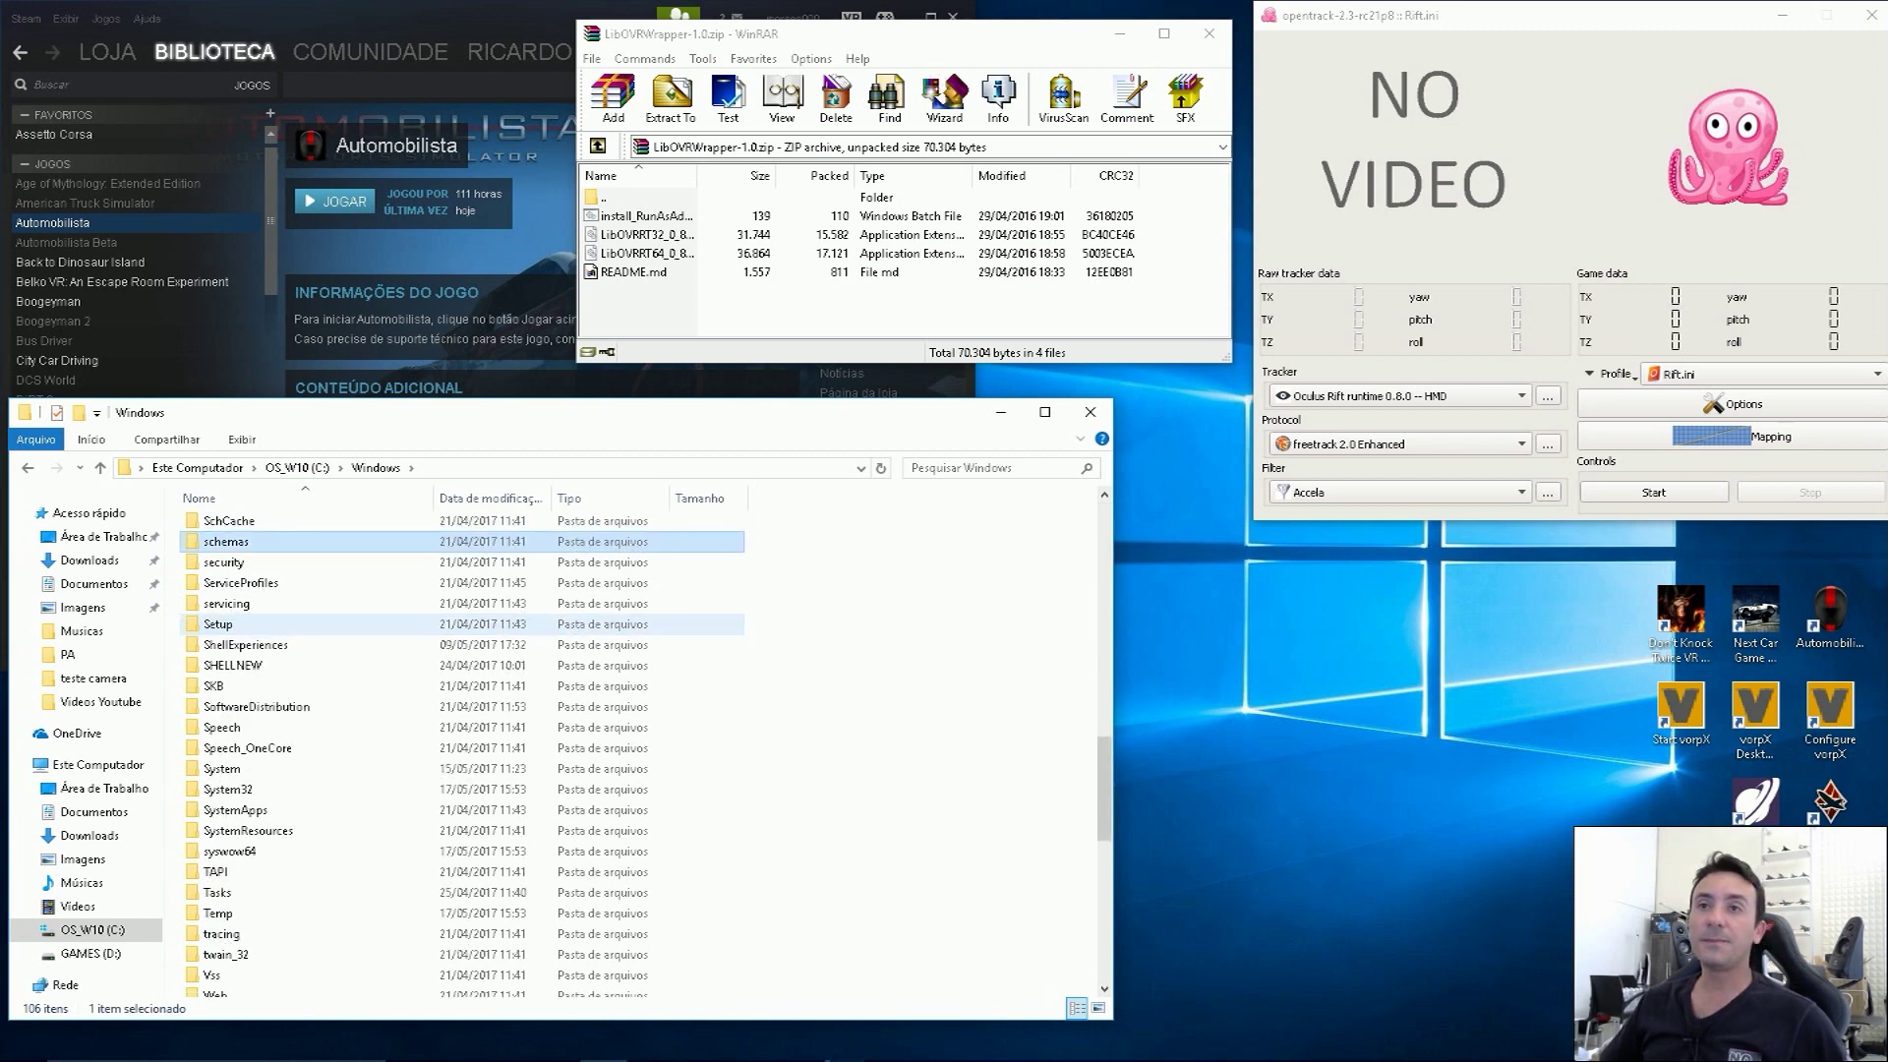
{"action": "left_click", "coordinate": [222, 768]}
{"action": "left_click", "coordinate": [227, 789]}
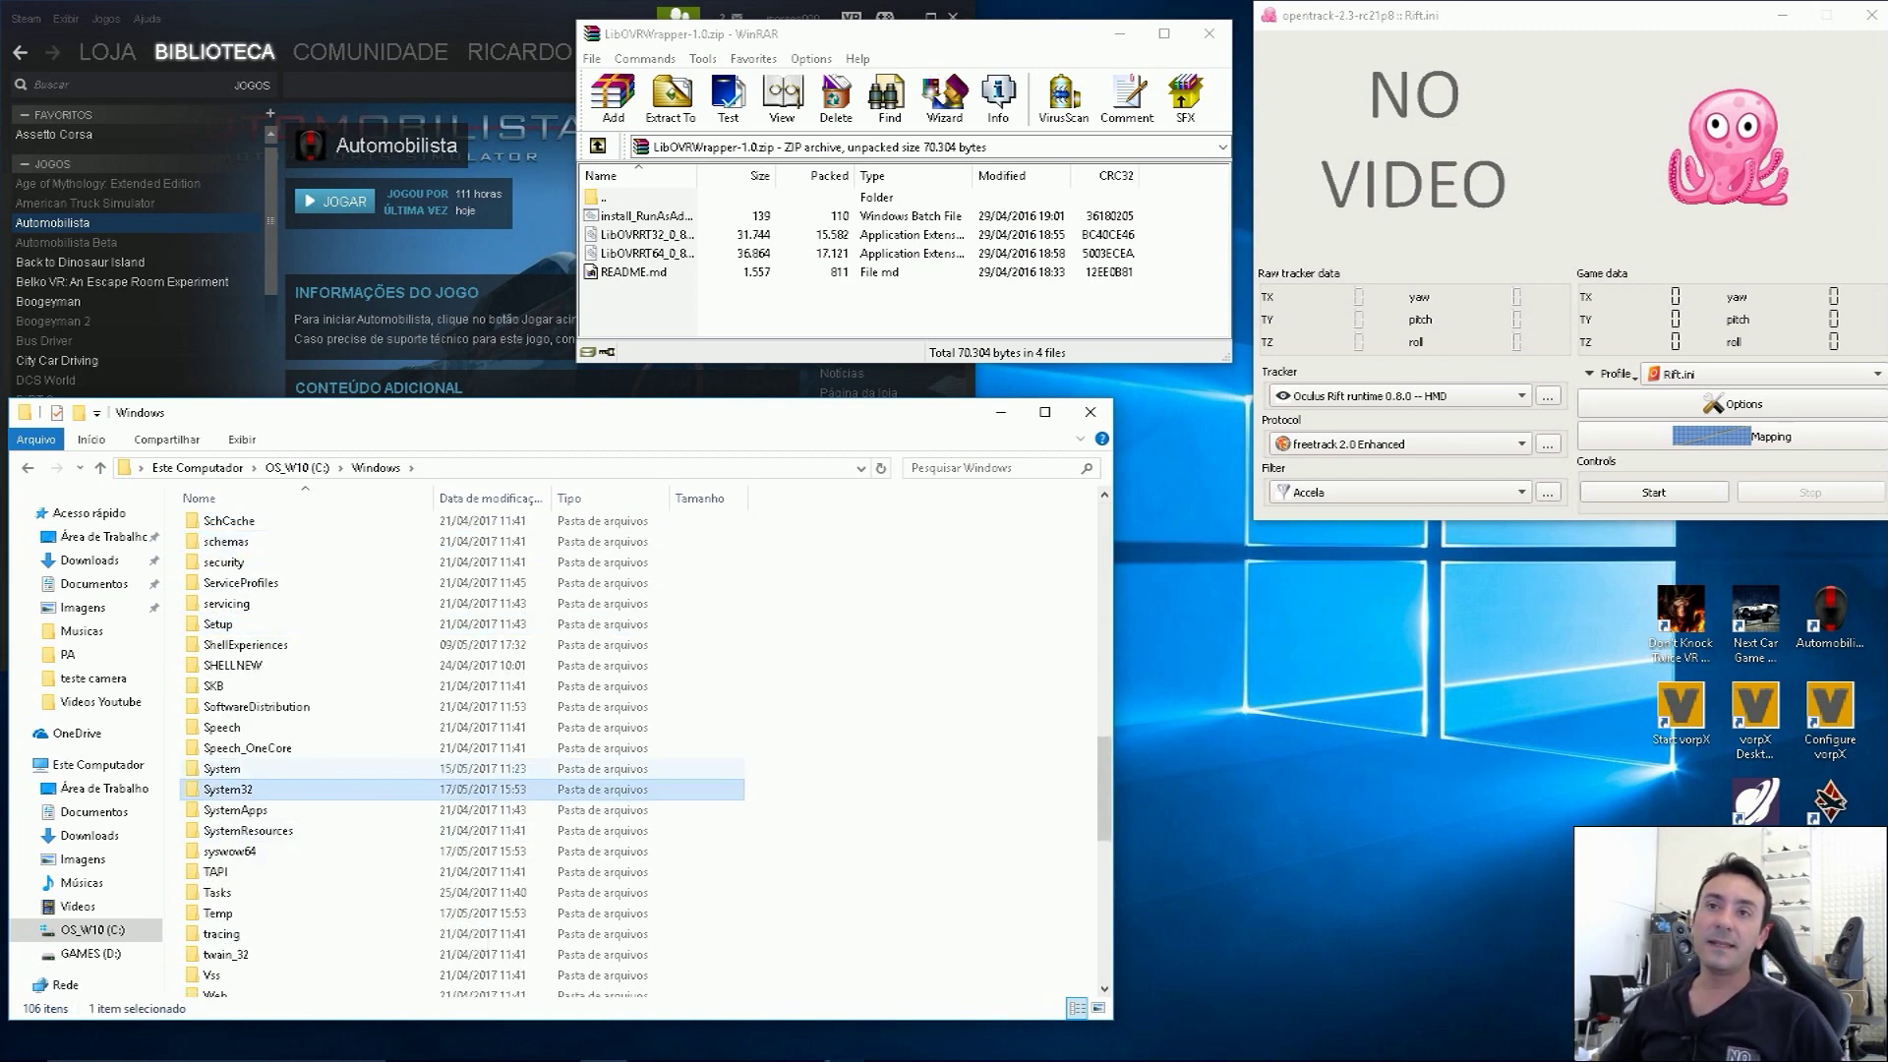
{"action": "double_click", "coordinate": [281, 768]}
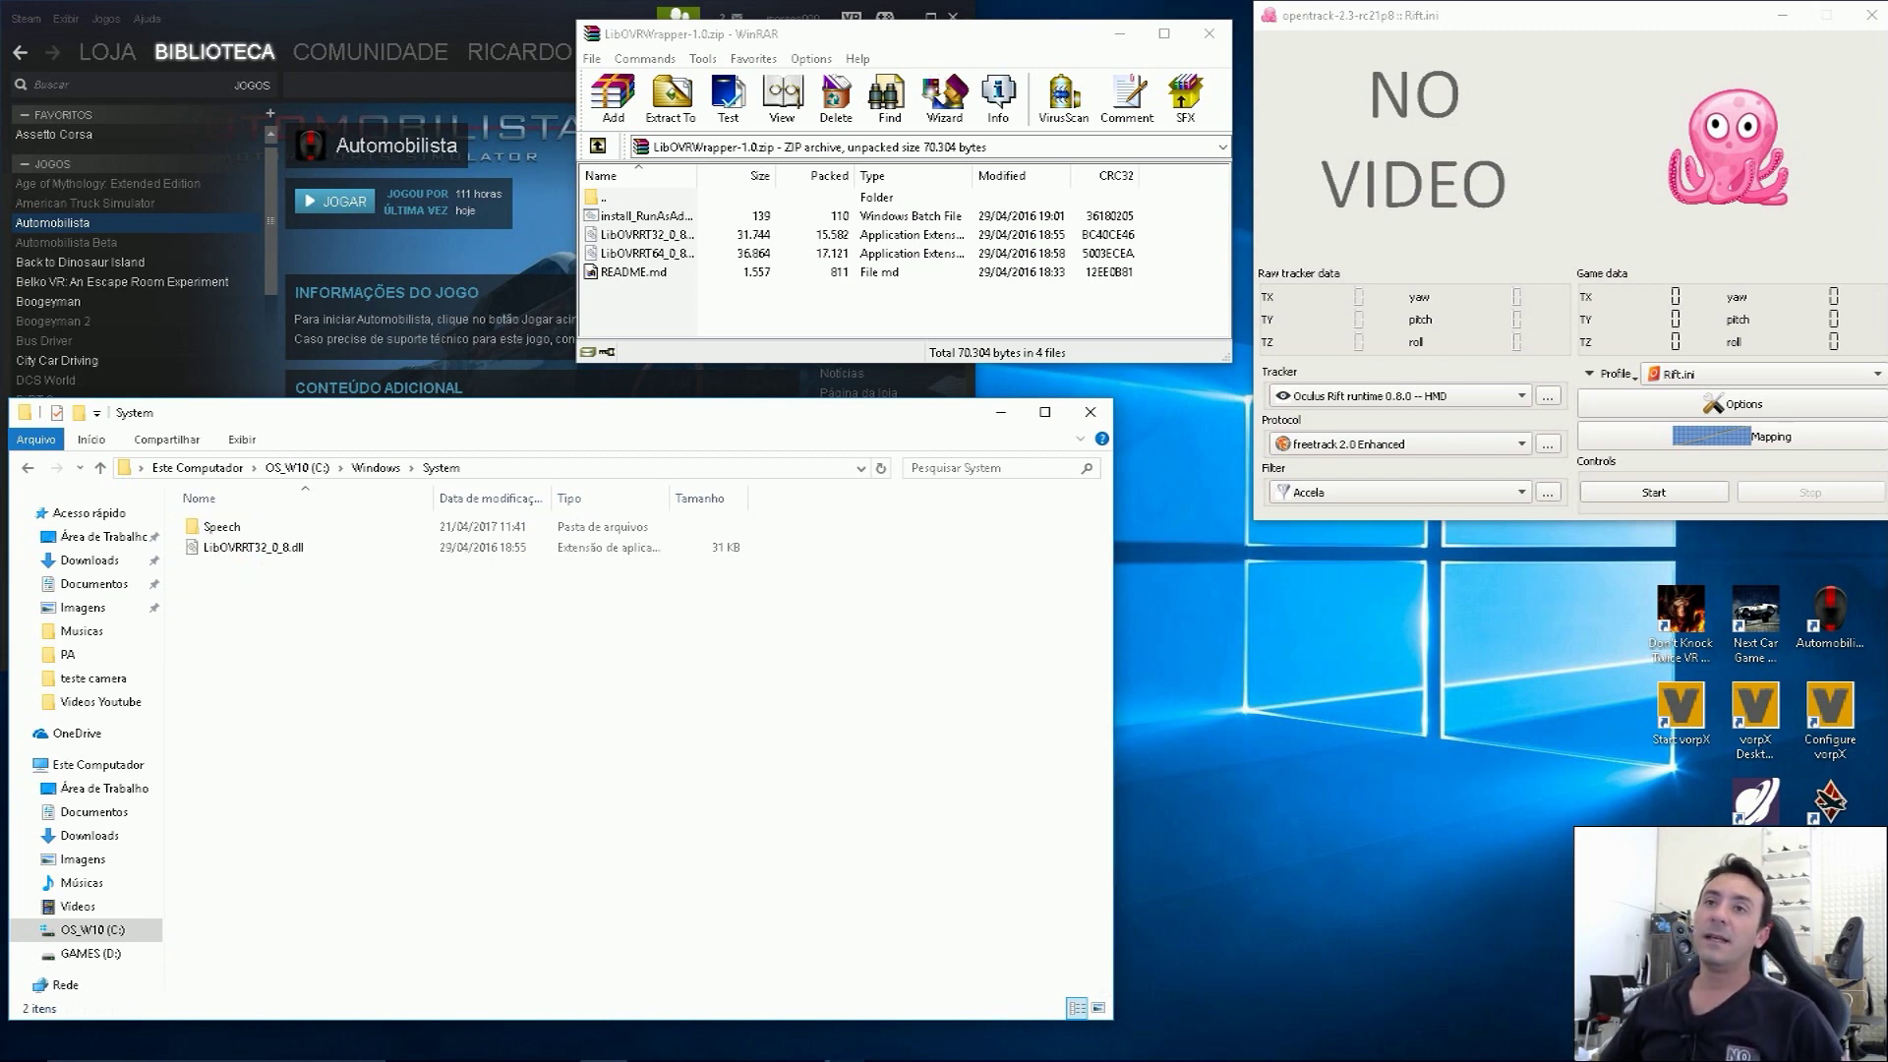
Step: Select LibOVRRT32_0_8.dll in the LibOVRWrapper-1.0.zip archive and widen the Name column to fit the full file names
{"action": "left_click", "coordinate": [646, 253]}
{"action": "left_click", "coordinate": [646, 234]}
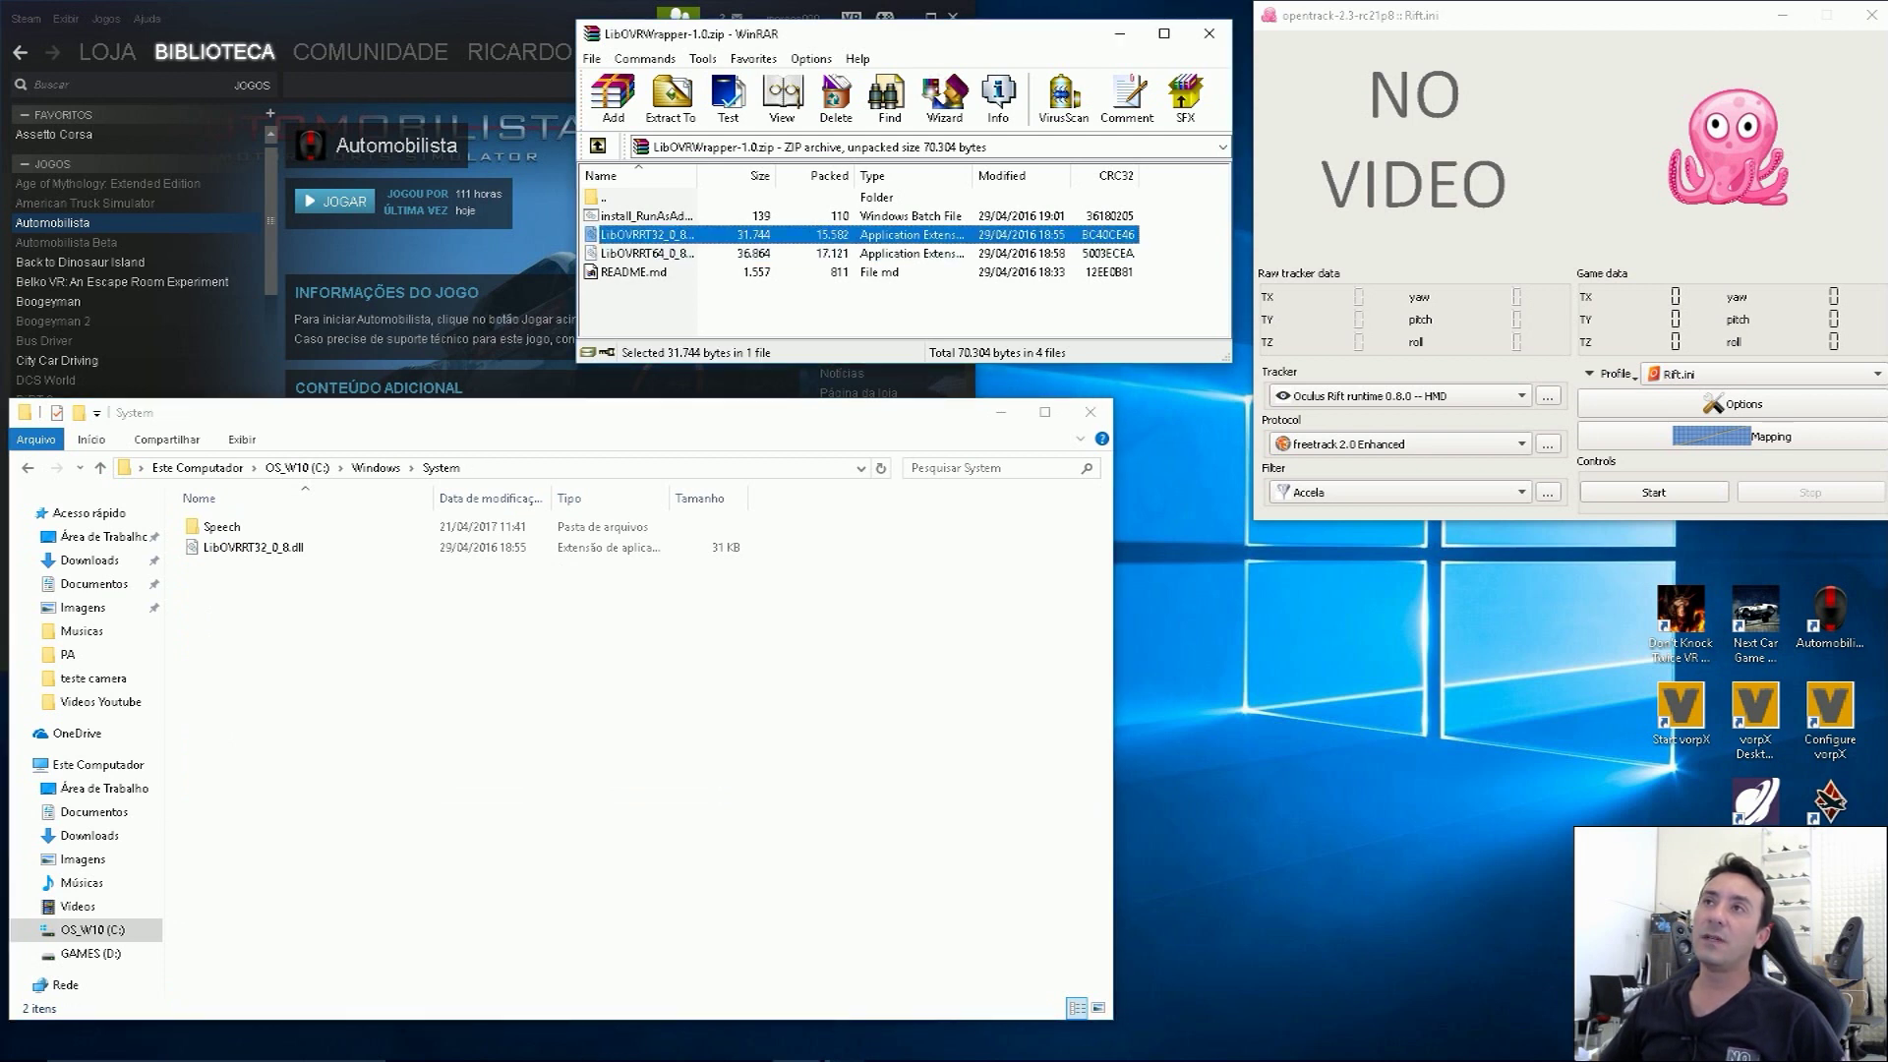
{"action": "left_click_drag", "start_coordinate": [696, 175], "coordinate": [797, 175]}
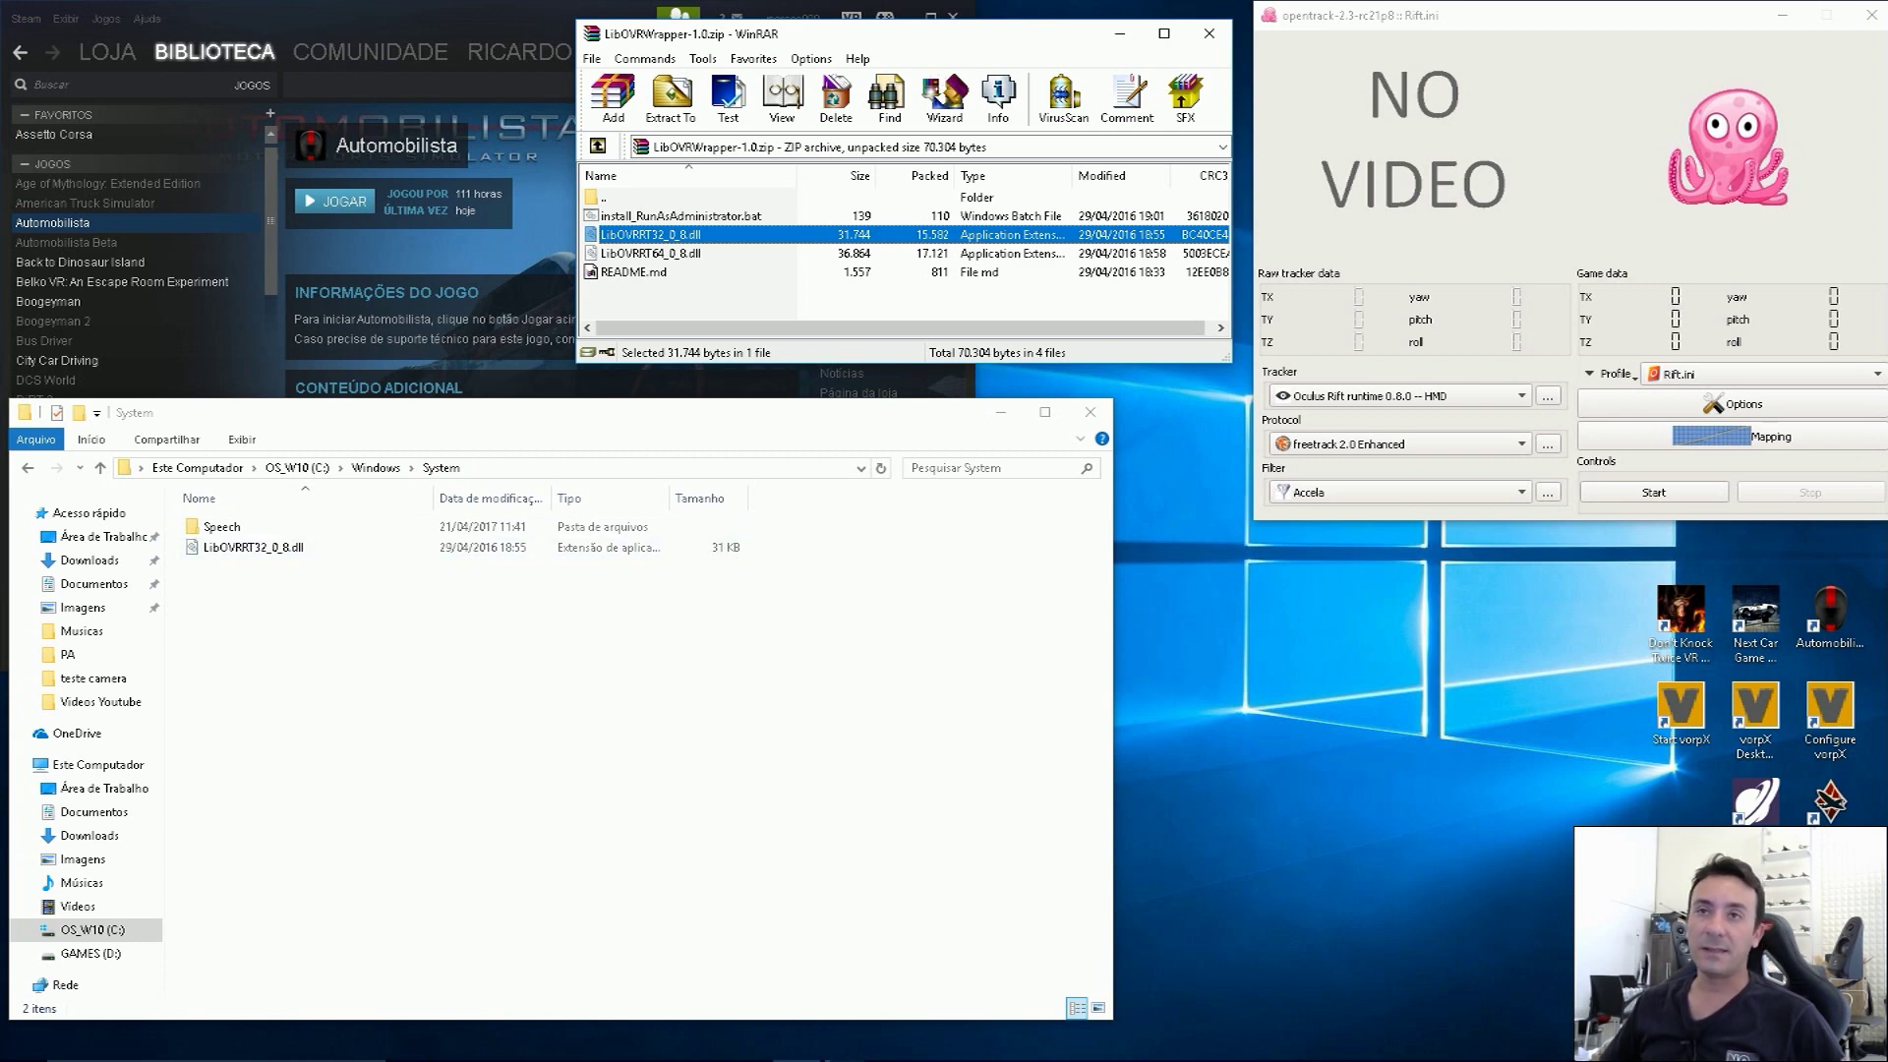
Step: Browse to C:\Windows\System32 in the file explorer and select LibOVRRT64_0_8.dll
{"action": "left_click", "coordinate": [27, 468]}
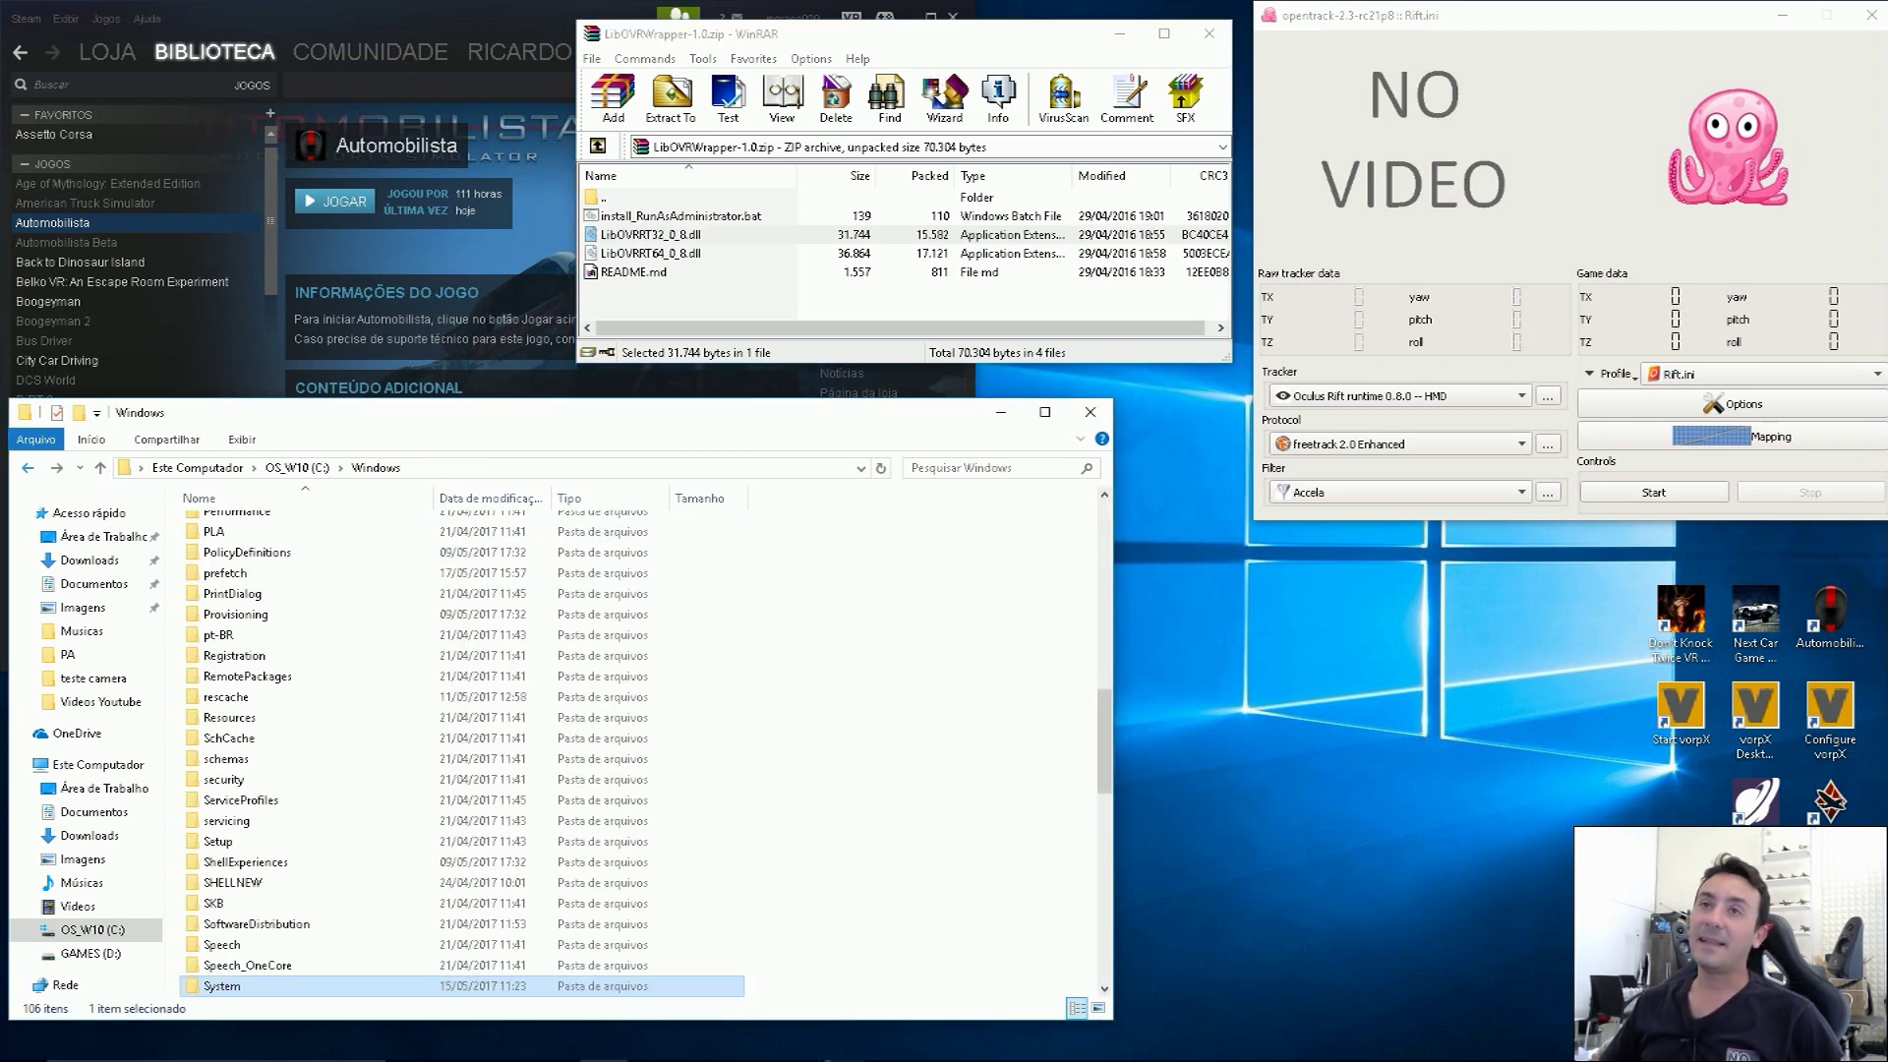
{"action": "scroll", "coordinate": [462, 882], "scroll_direction": "down", "scroll_amount": 2}
{"action": "double_click", "coordinate": [227, 882]}
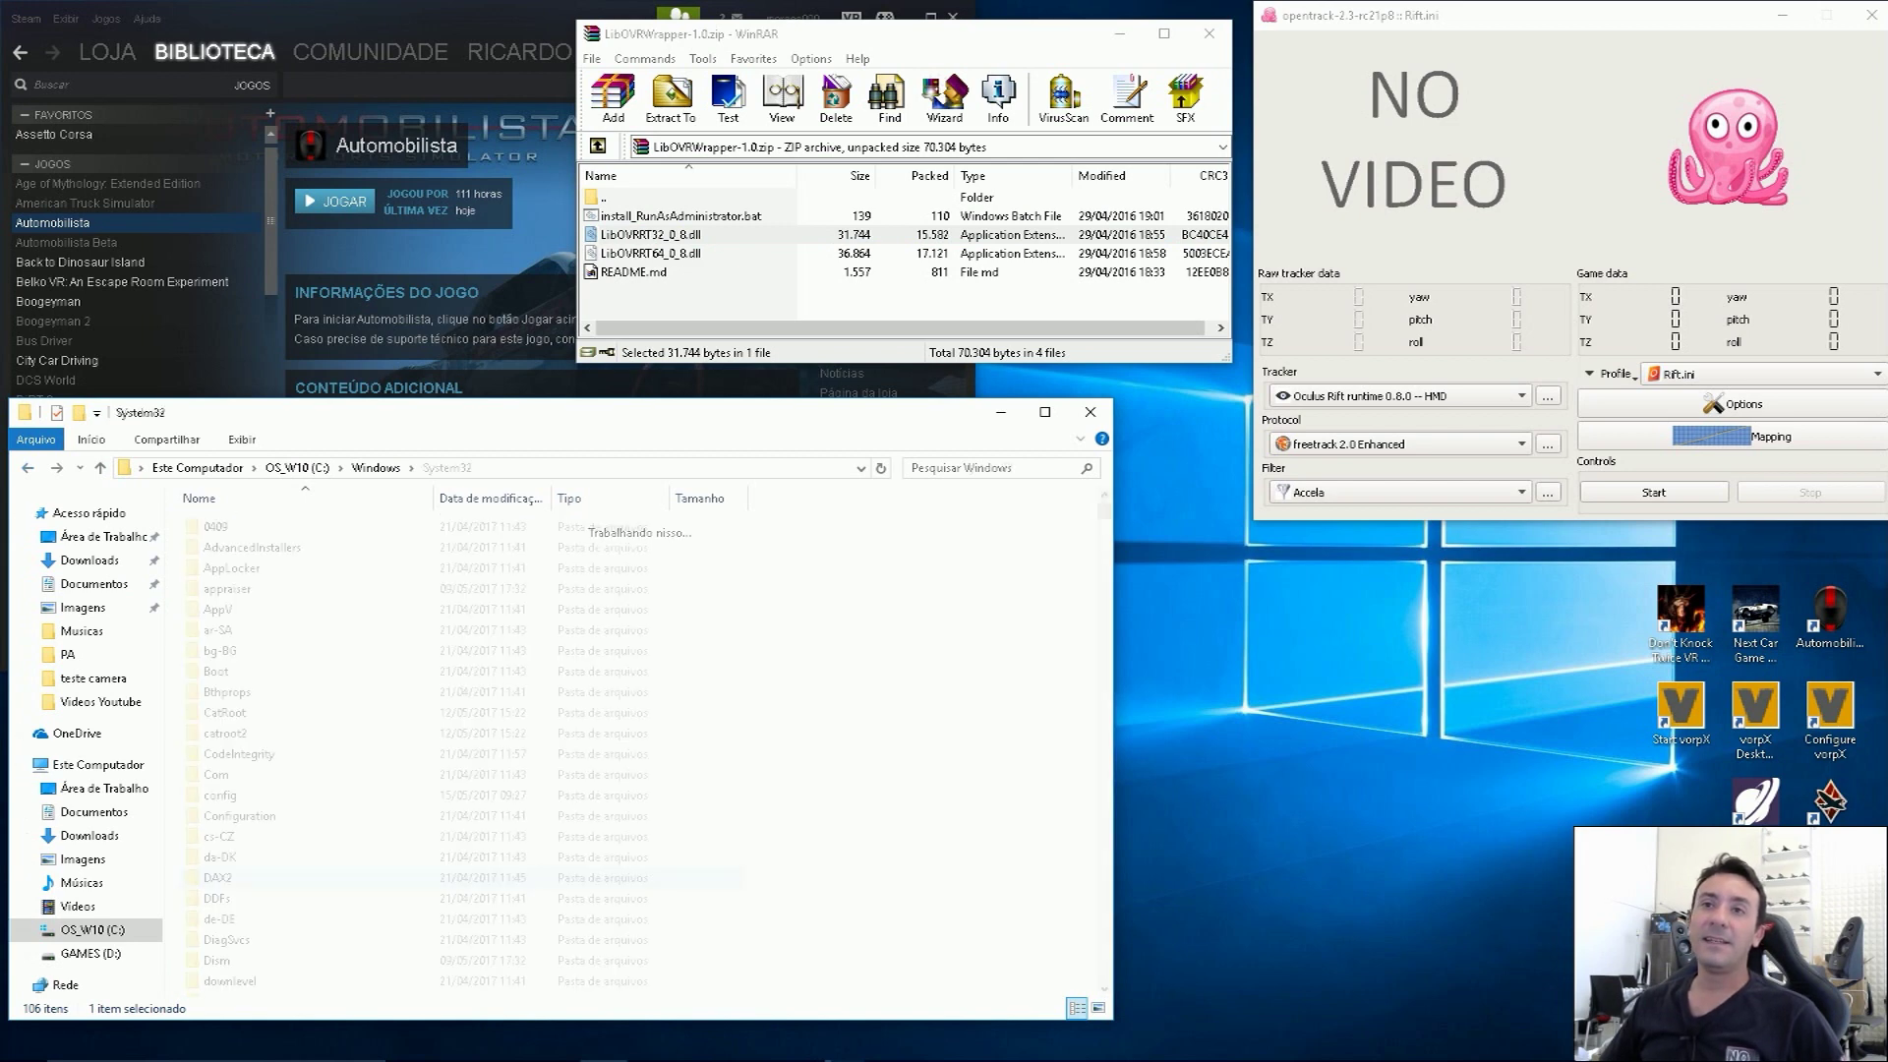
{"action": "scroll", "coordinate": [443, 748], "scroll_direction": "down", "scroll_amount": 5}
{"action": "scroll", "coordinate": [443, 758], "scroll_direction": "down", "scroll_amount": 10}
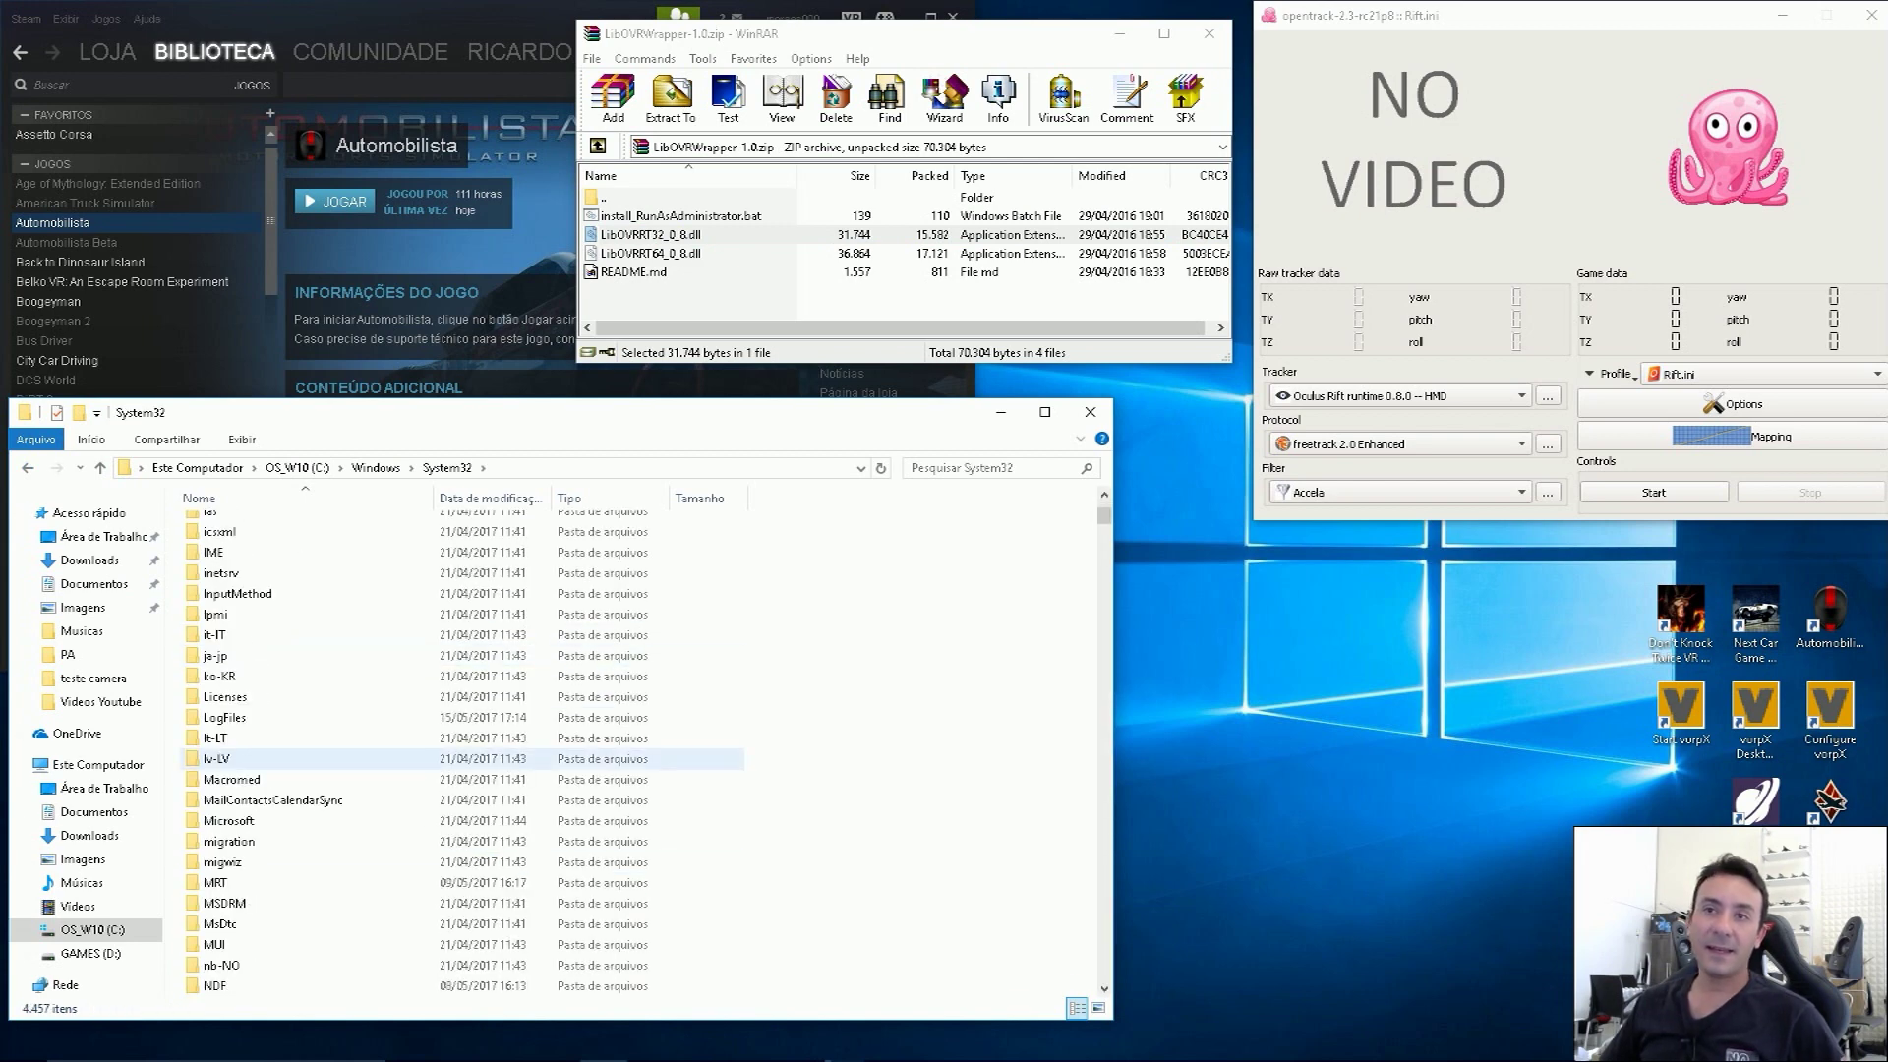
{"action": "left_click", "coordinate": [273, 800]}
{"action": "key", "text": "l"}
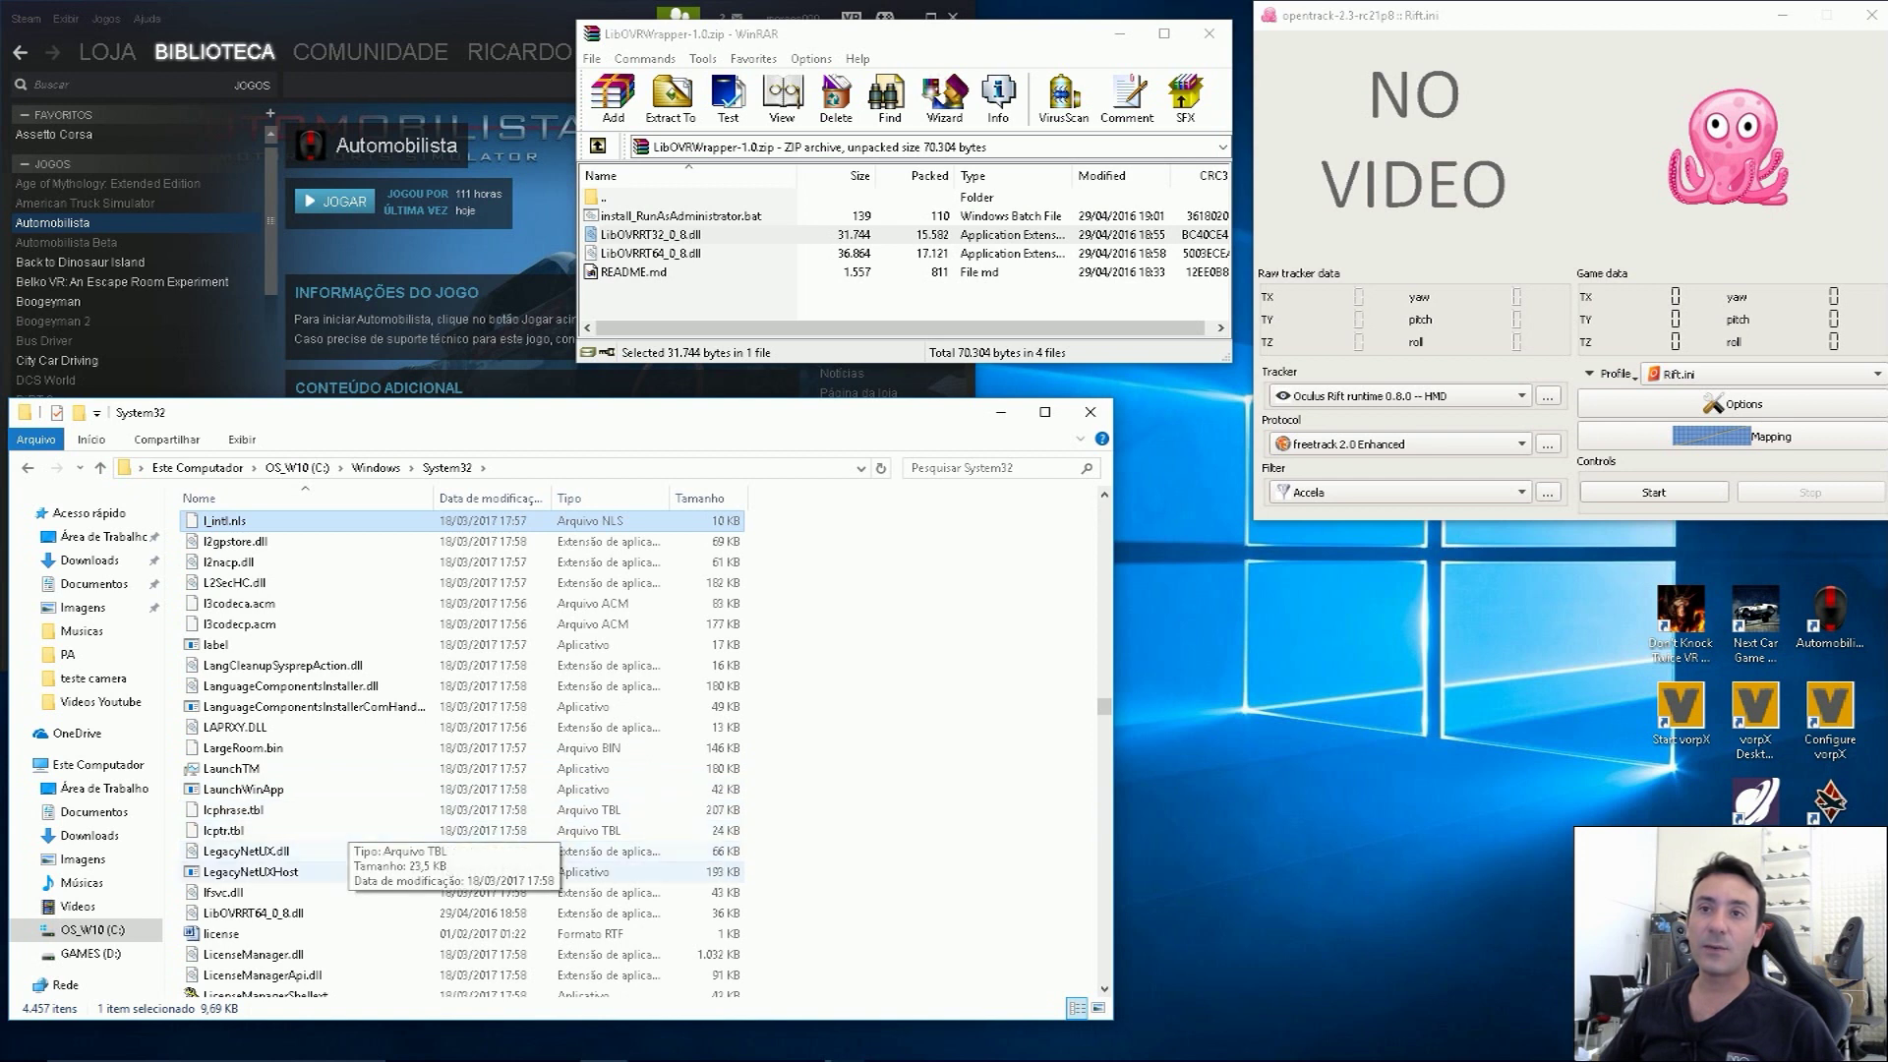
{"action": "left_click", "coordinate": [350, 912]}
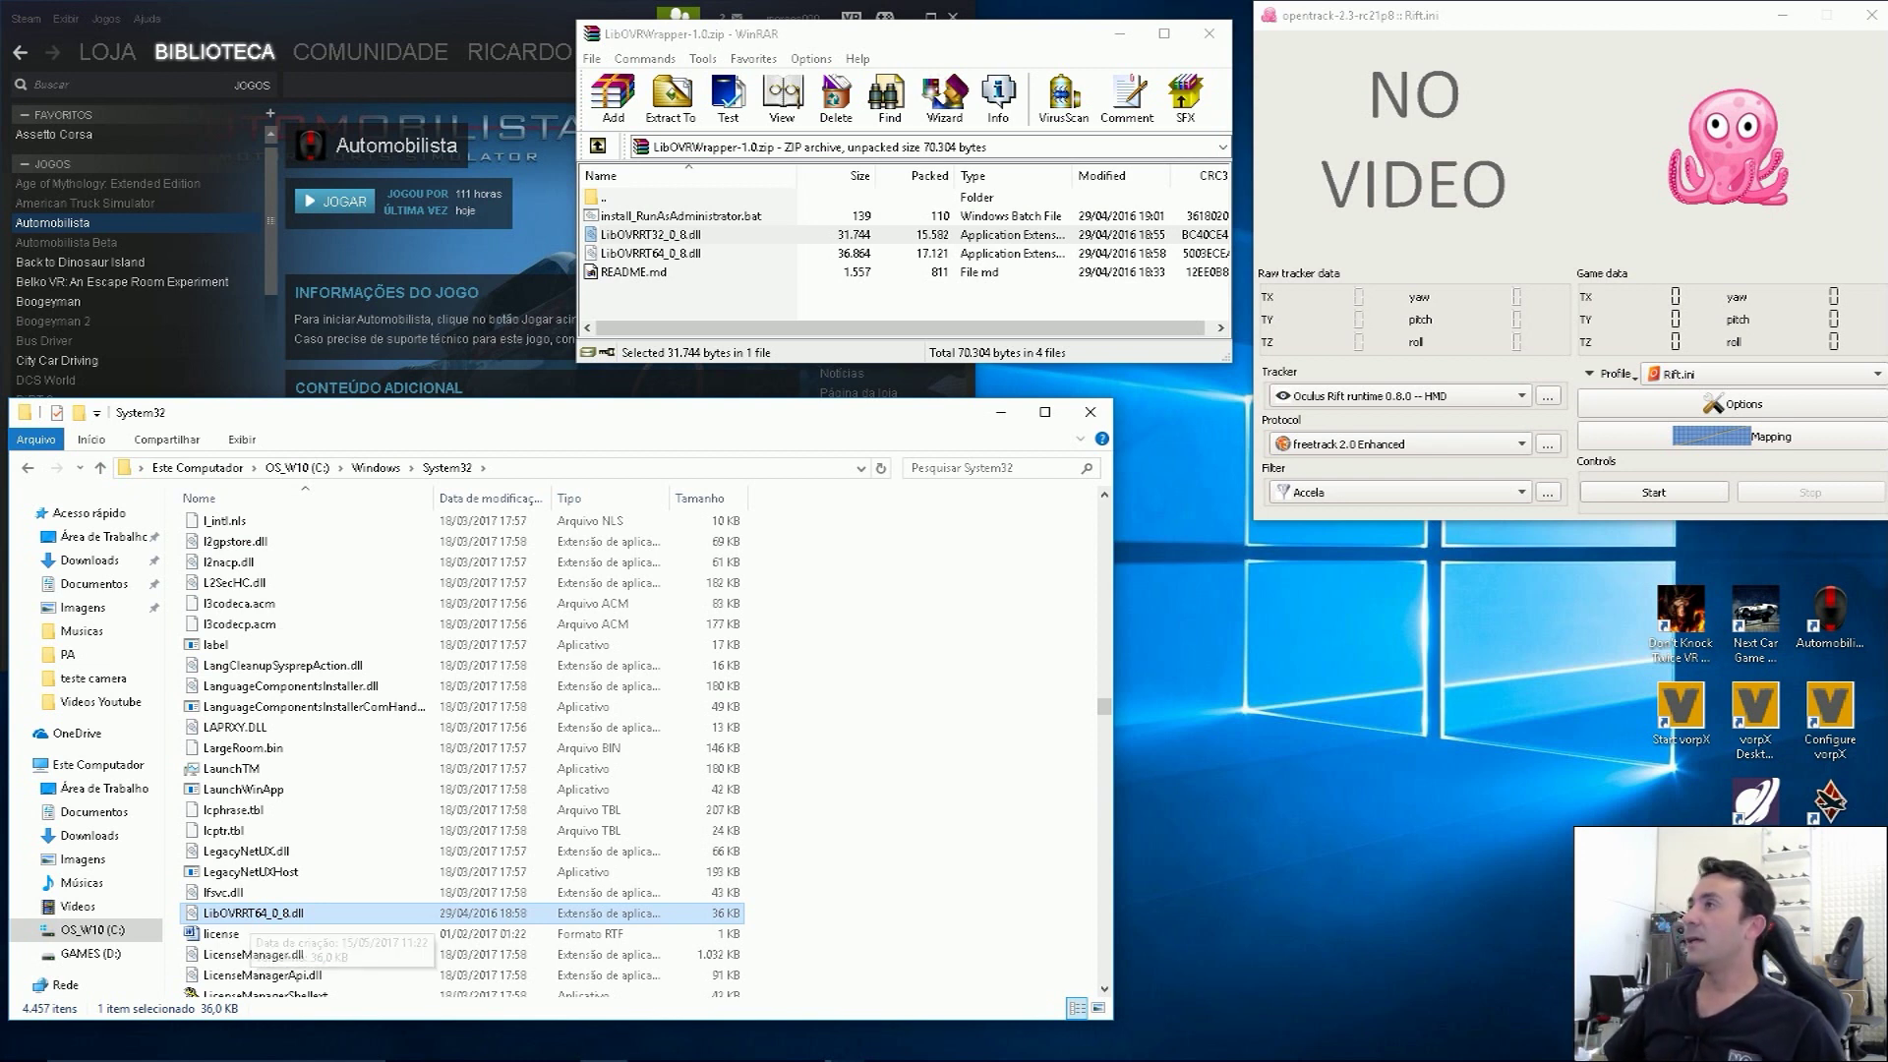
Step: Set the opentrack protocol to freetrack 2.0 Enhanced
{"action": "left_click", "coordinate": [1654, 492]}
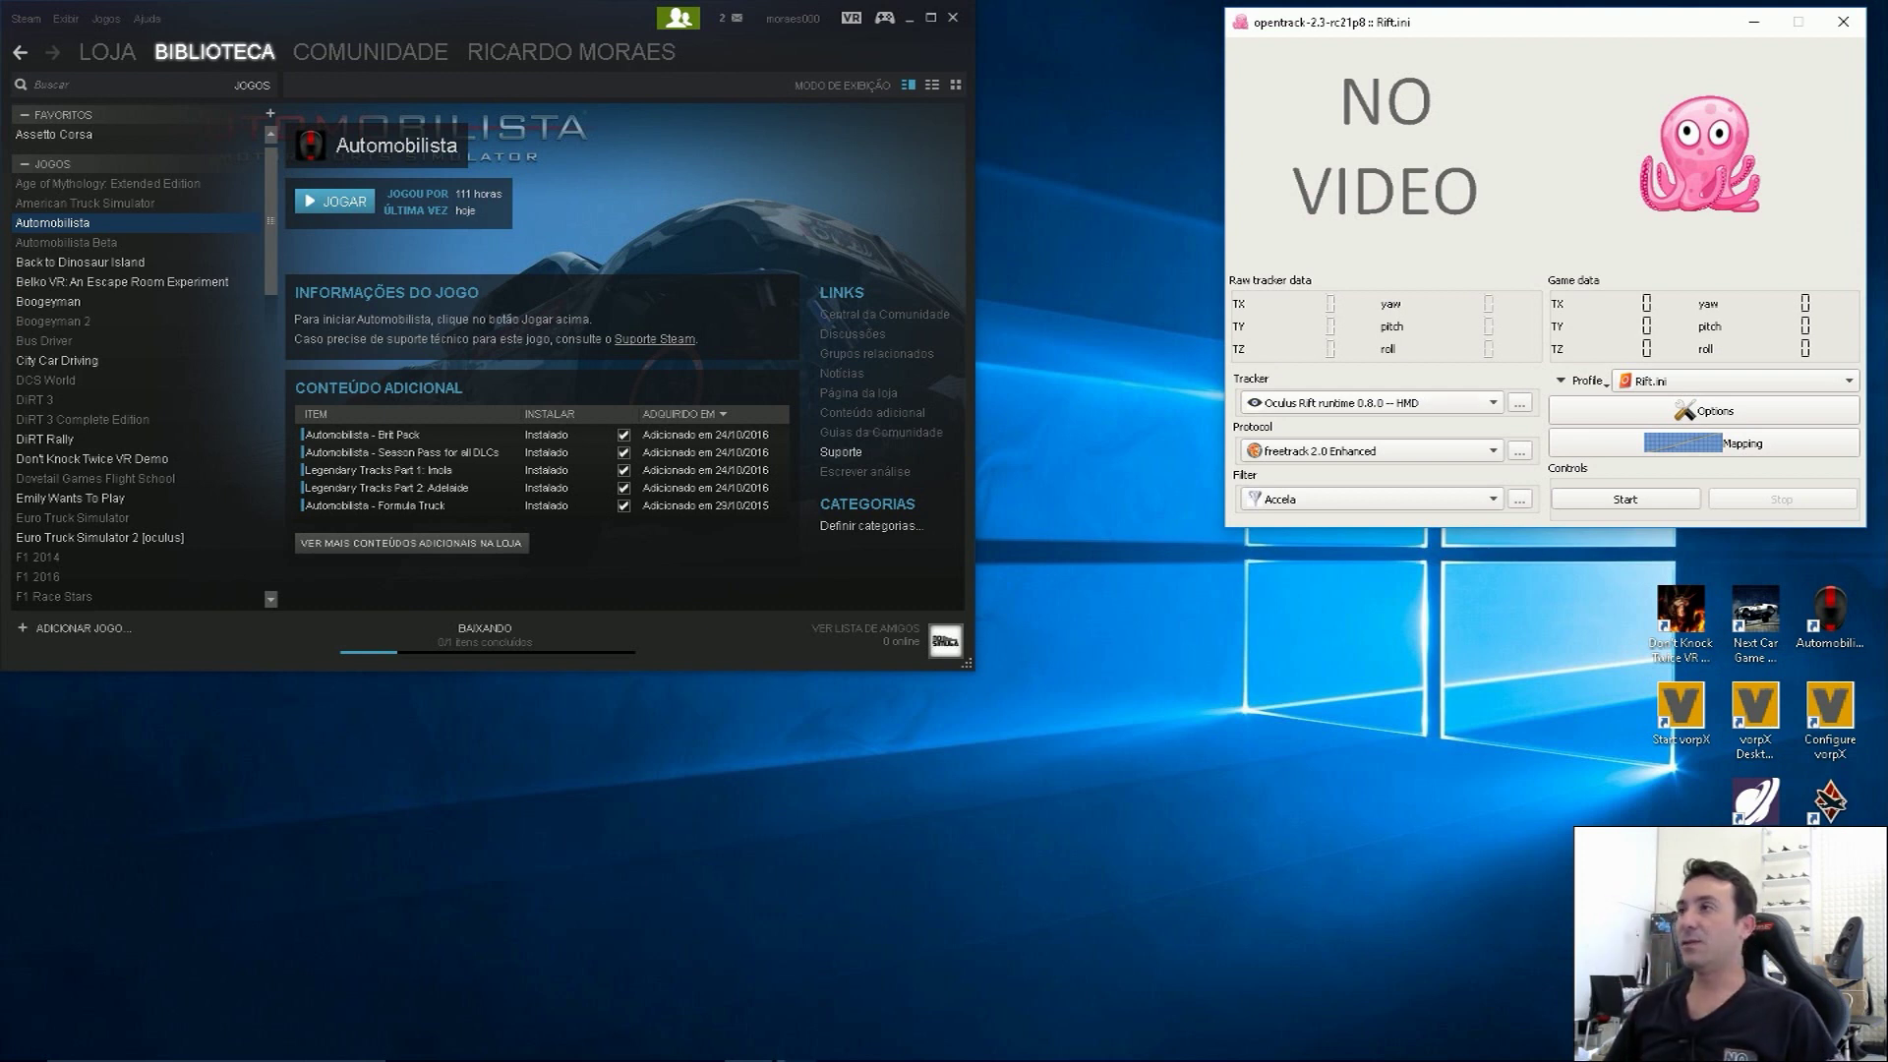
{"action": "left_click", "coordinate": [1371, 450]}
{"action": "left_click", "coordinate": [1371, 471]}
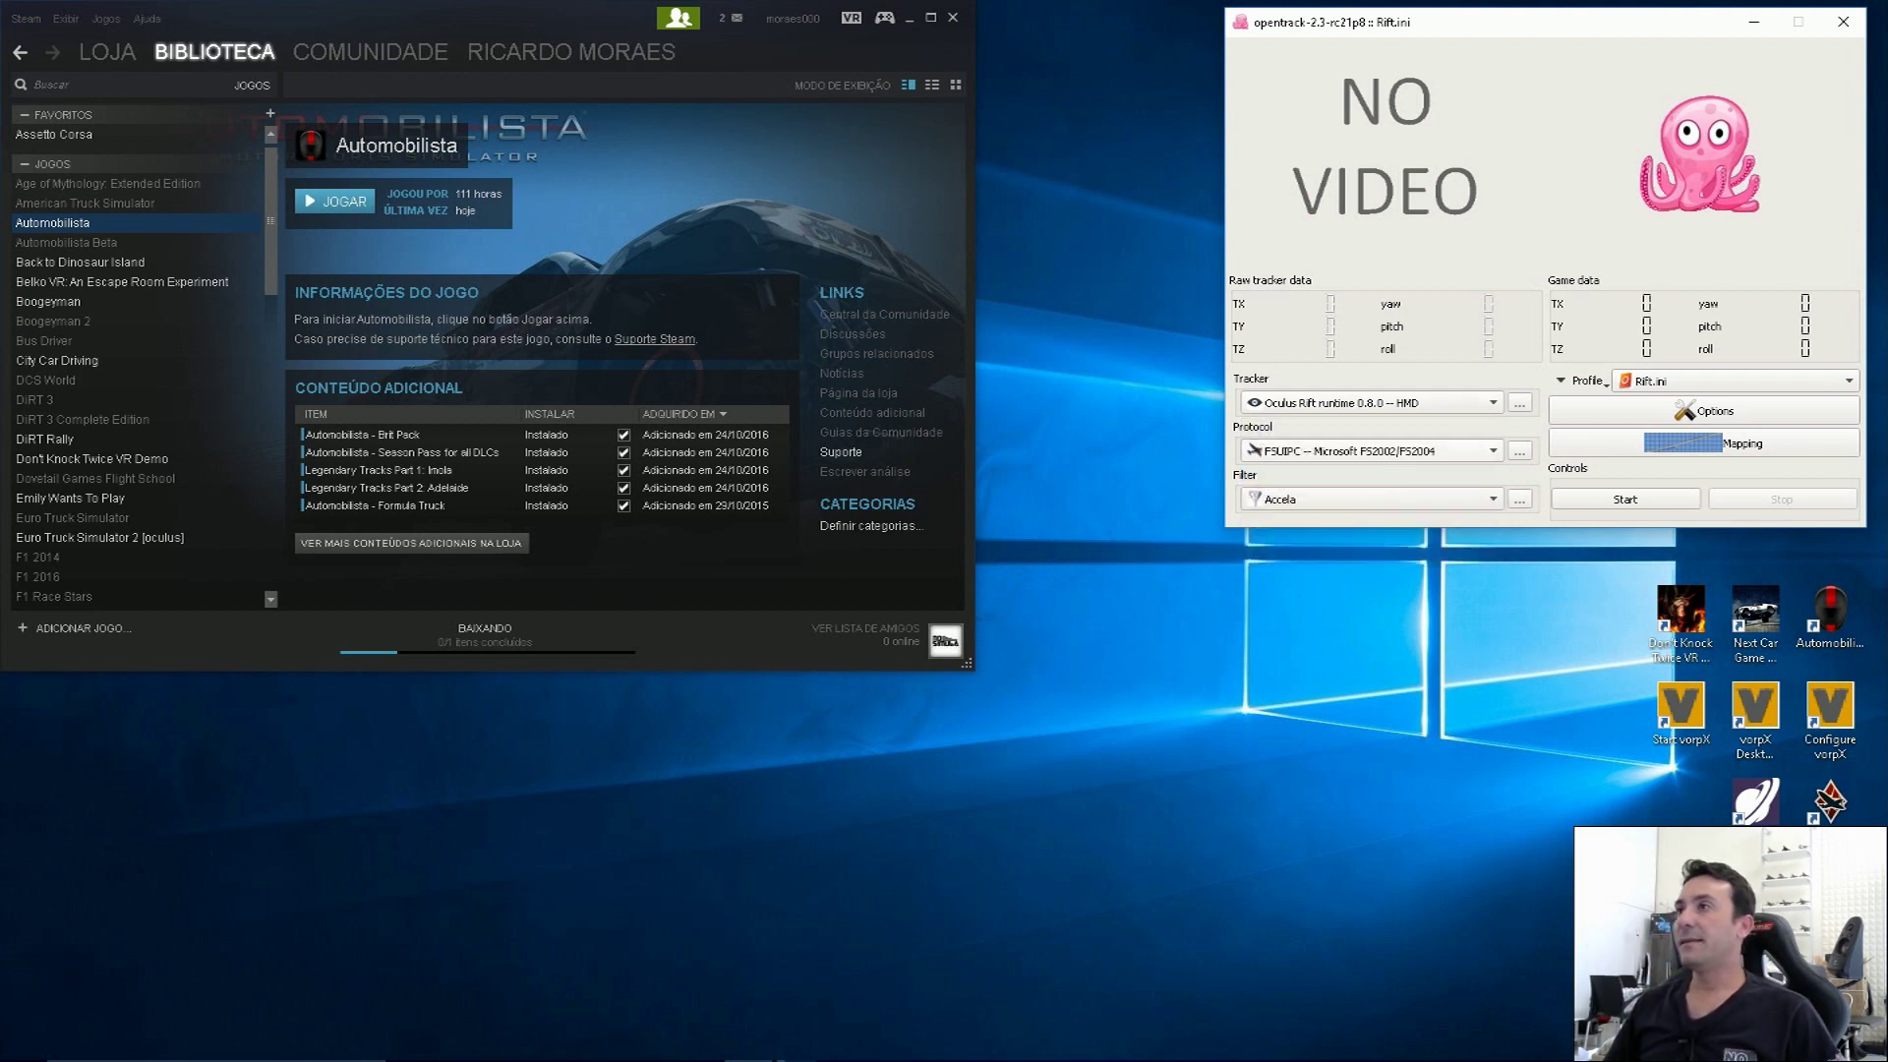
{"action": "left_click", "coordinate": [1372, 450]}
{"action": "left_click", "coordinate": [1372, 429]}
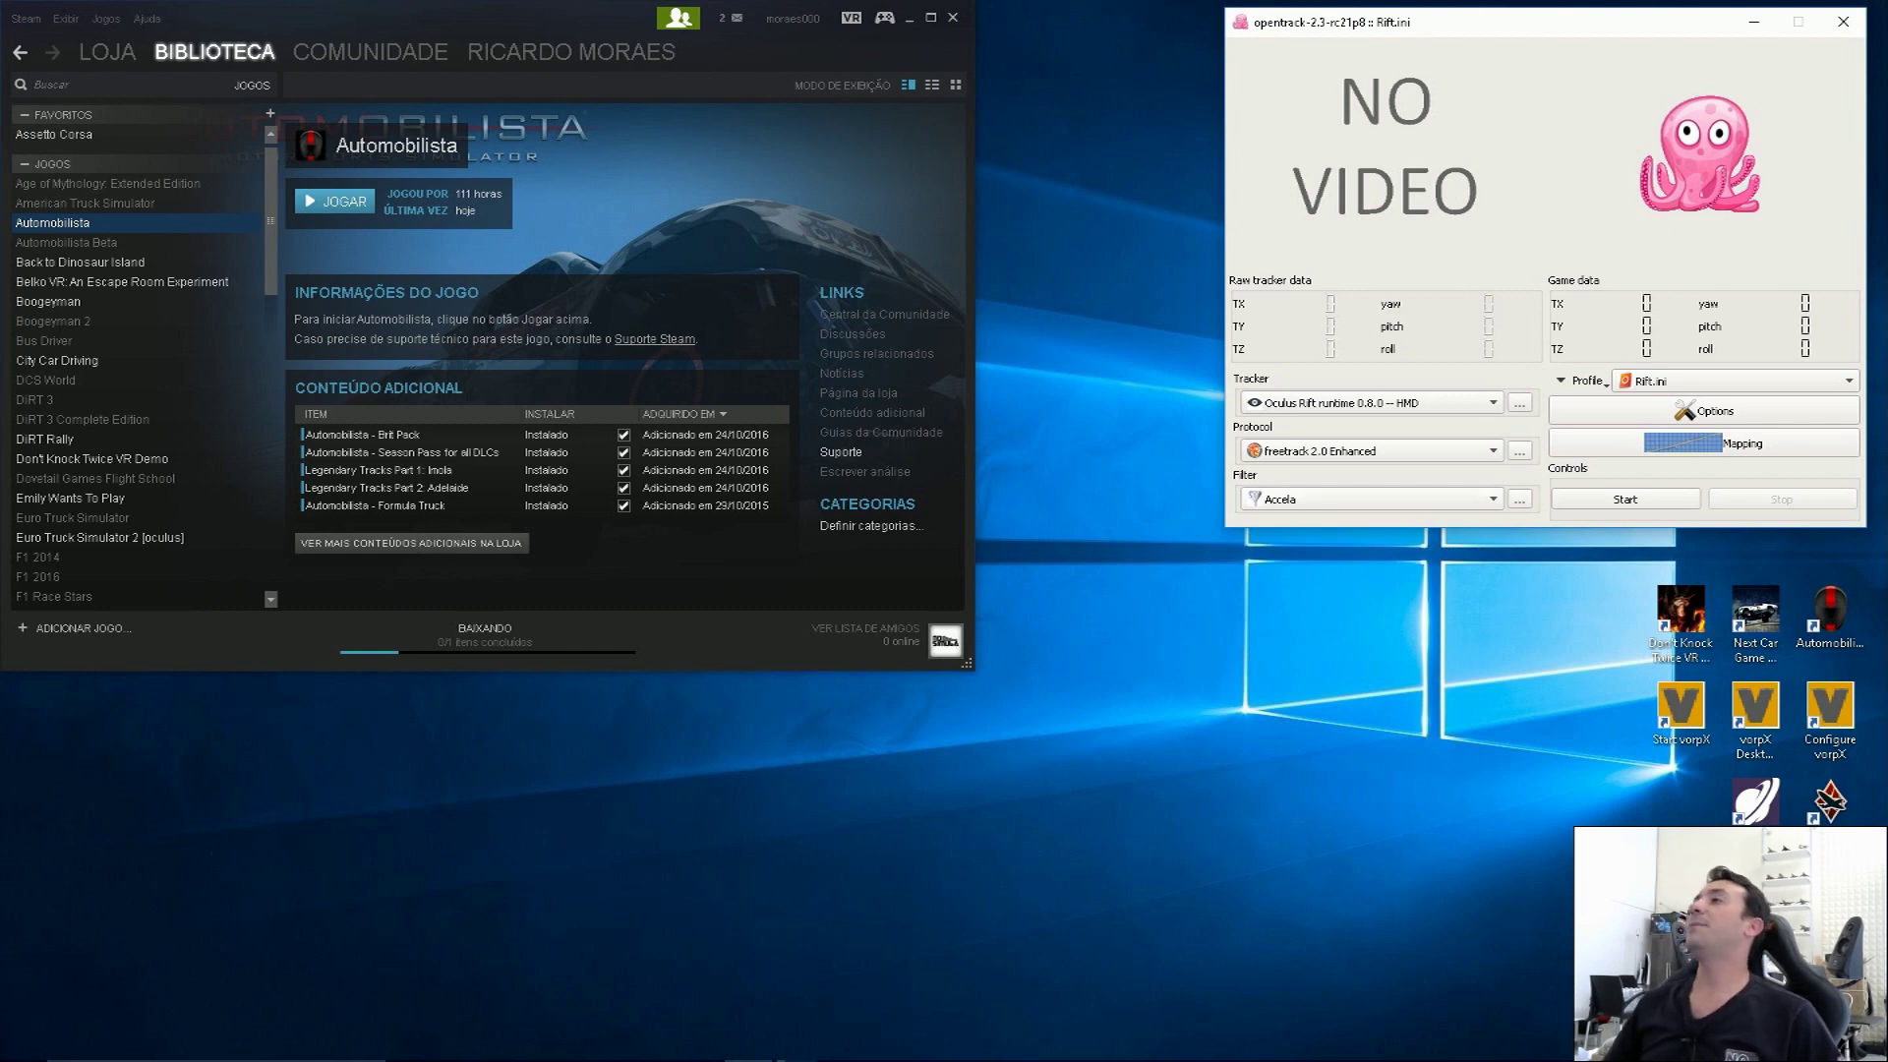
Step: Try turning off Disable Z axis compensation in the output options, after reviewing the shortcut and camera options
{"action": "left_click", "coordinate": [1704, 411]}
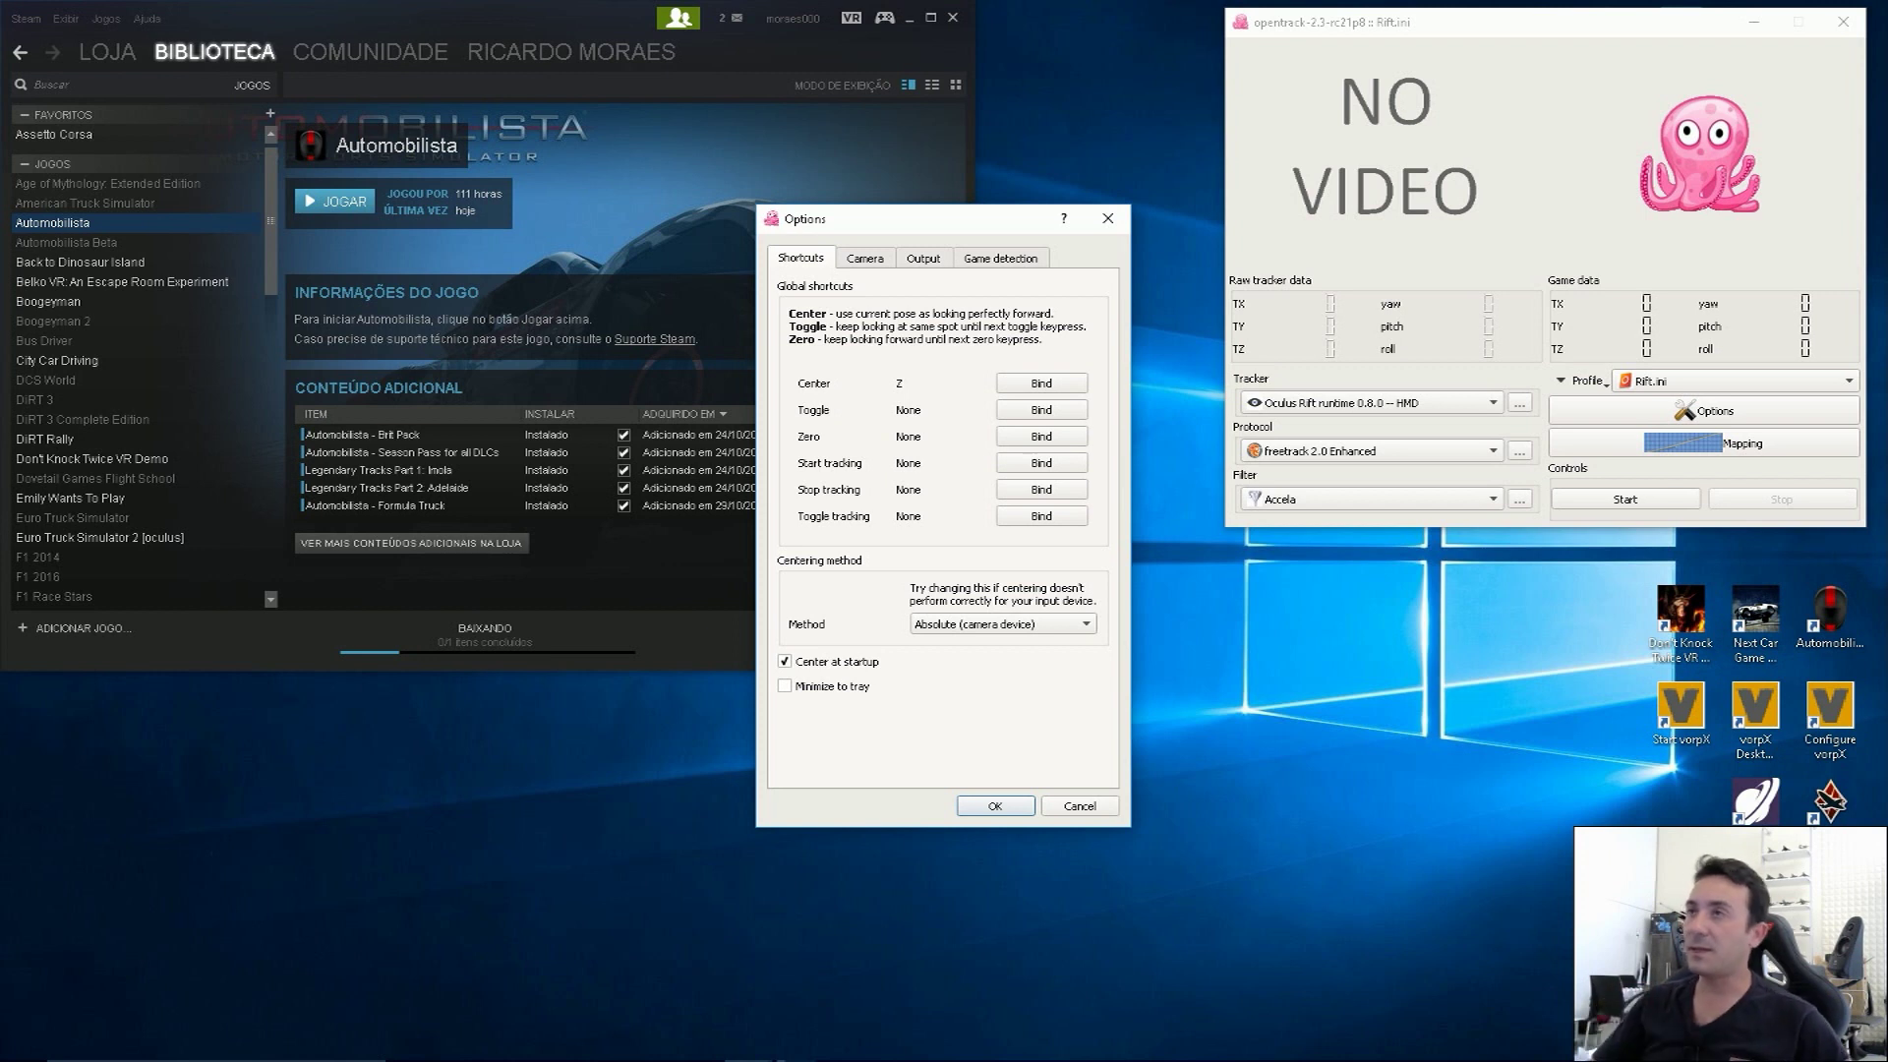
{"action": "left_click", "coordinate": [864, 258]}
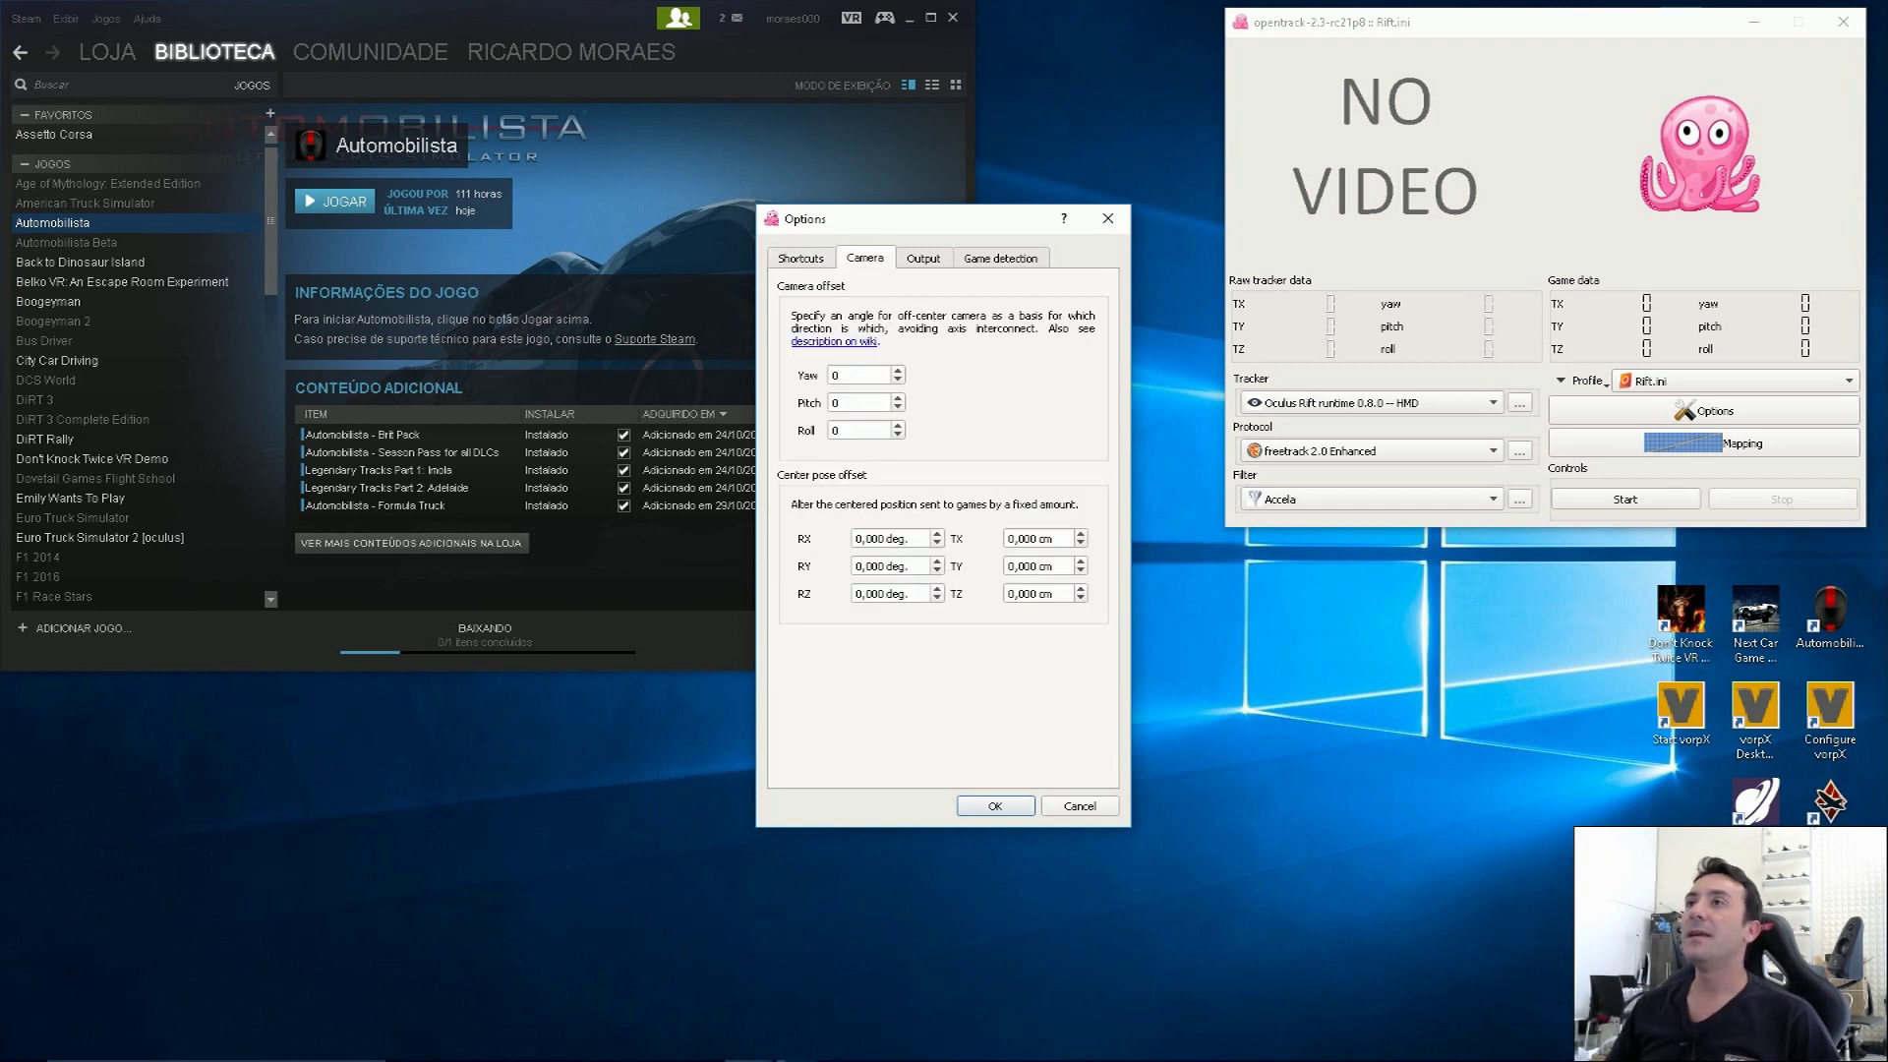
{"action": "key", "text": "ctrl+Tab"}
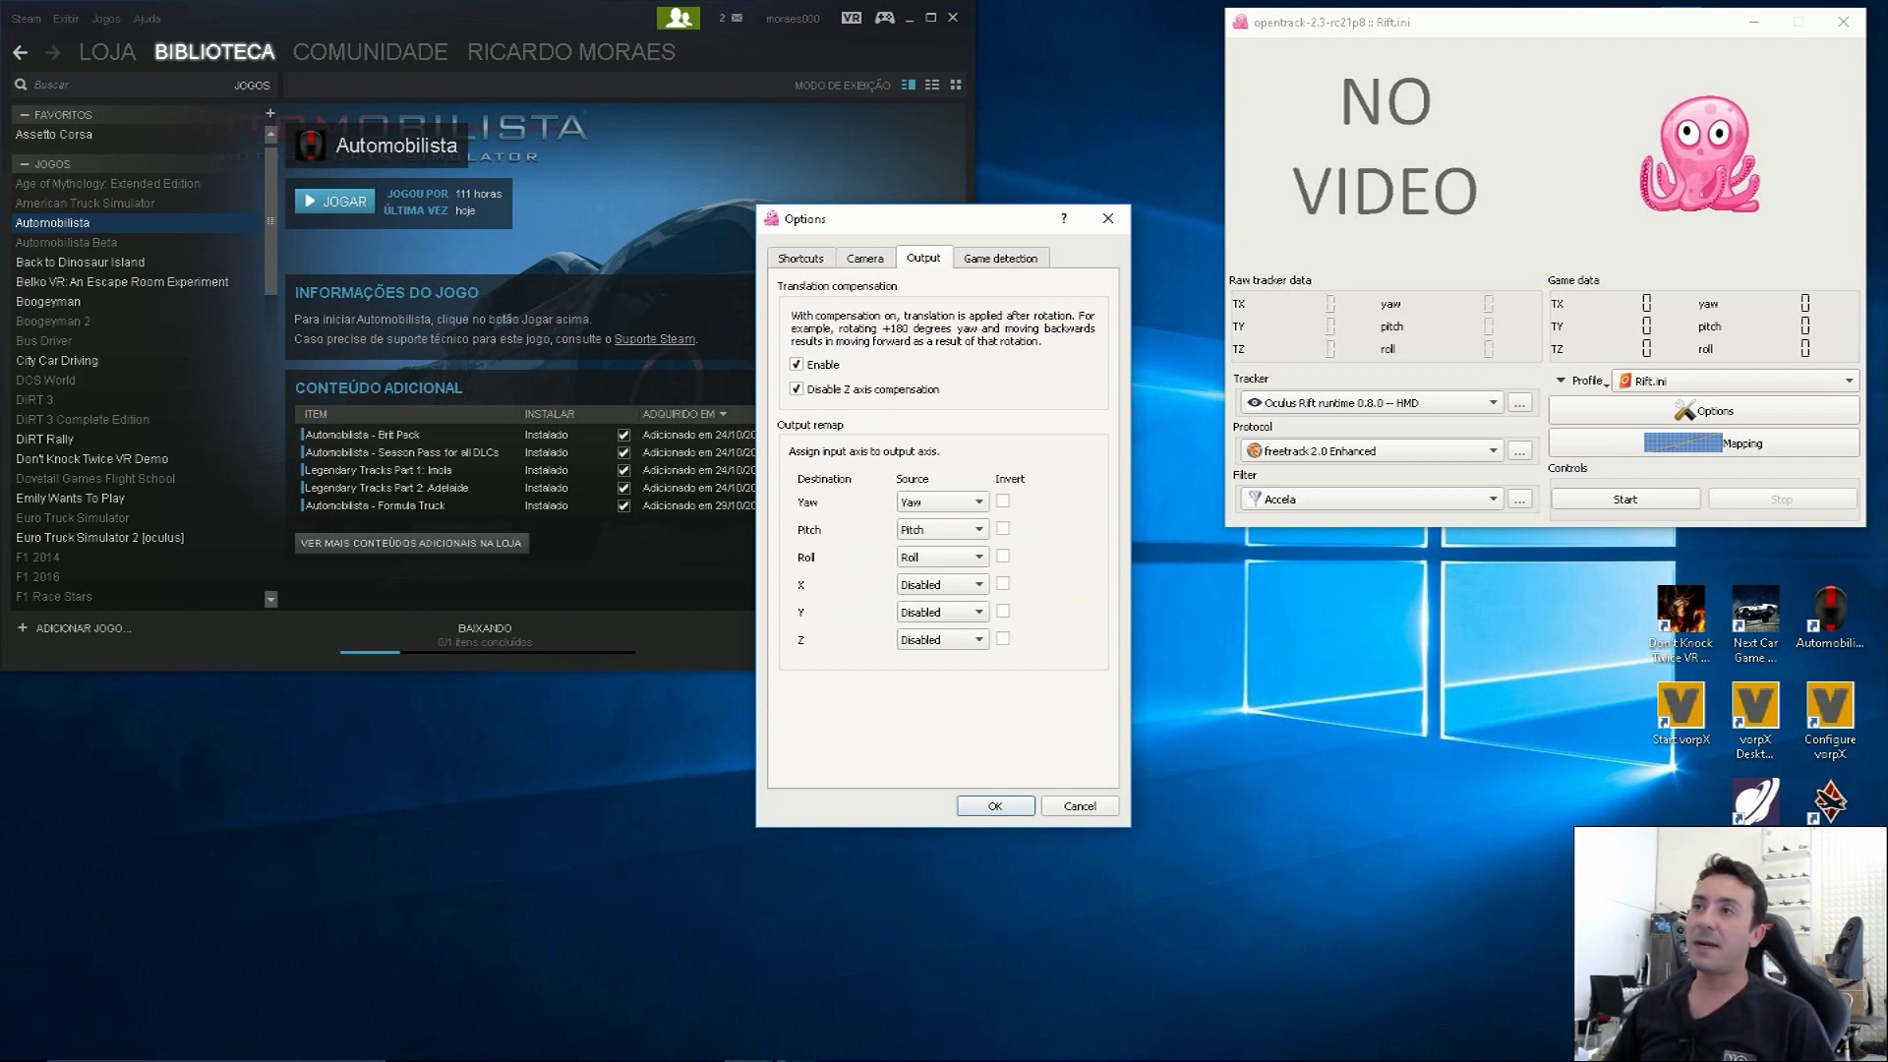
{"action": "left_click", "coordinate": [796, 389]}
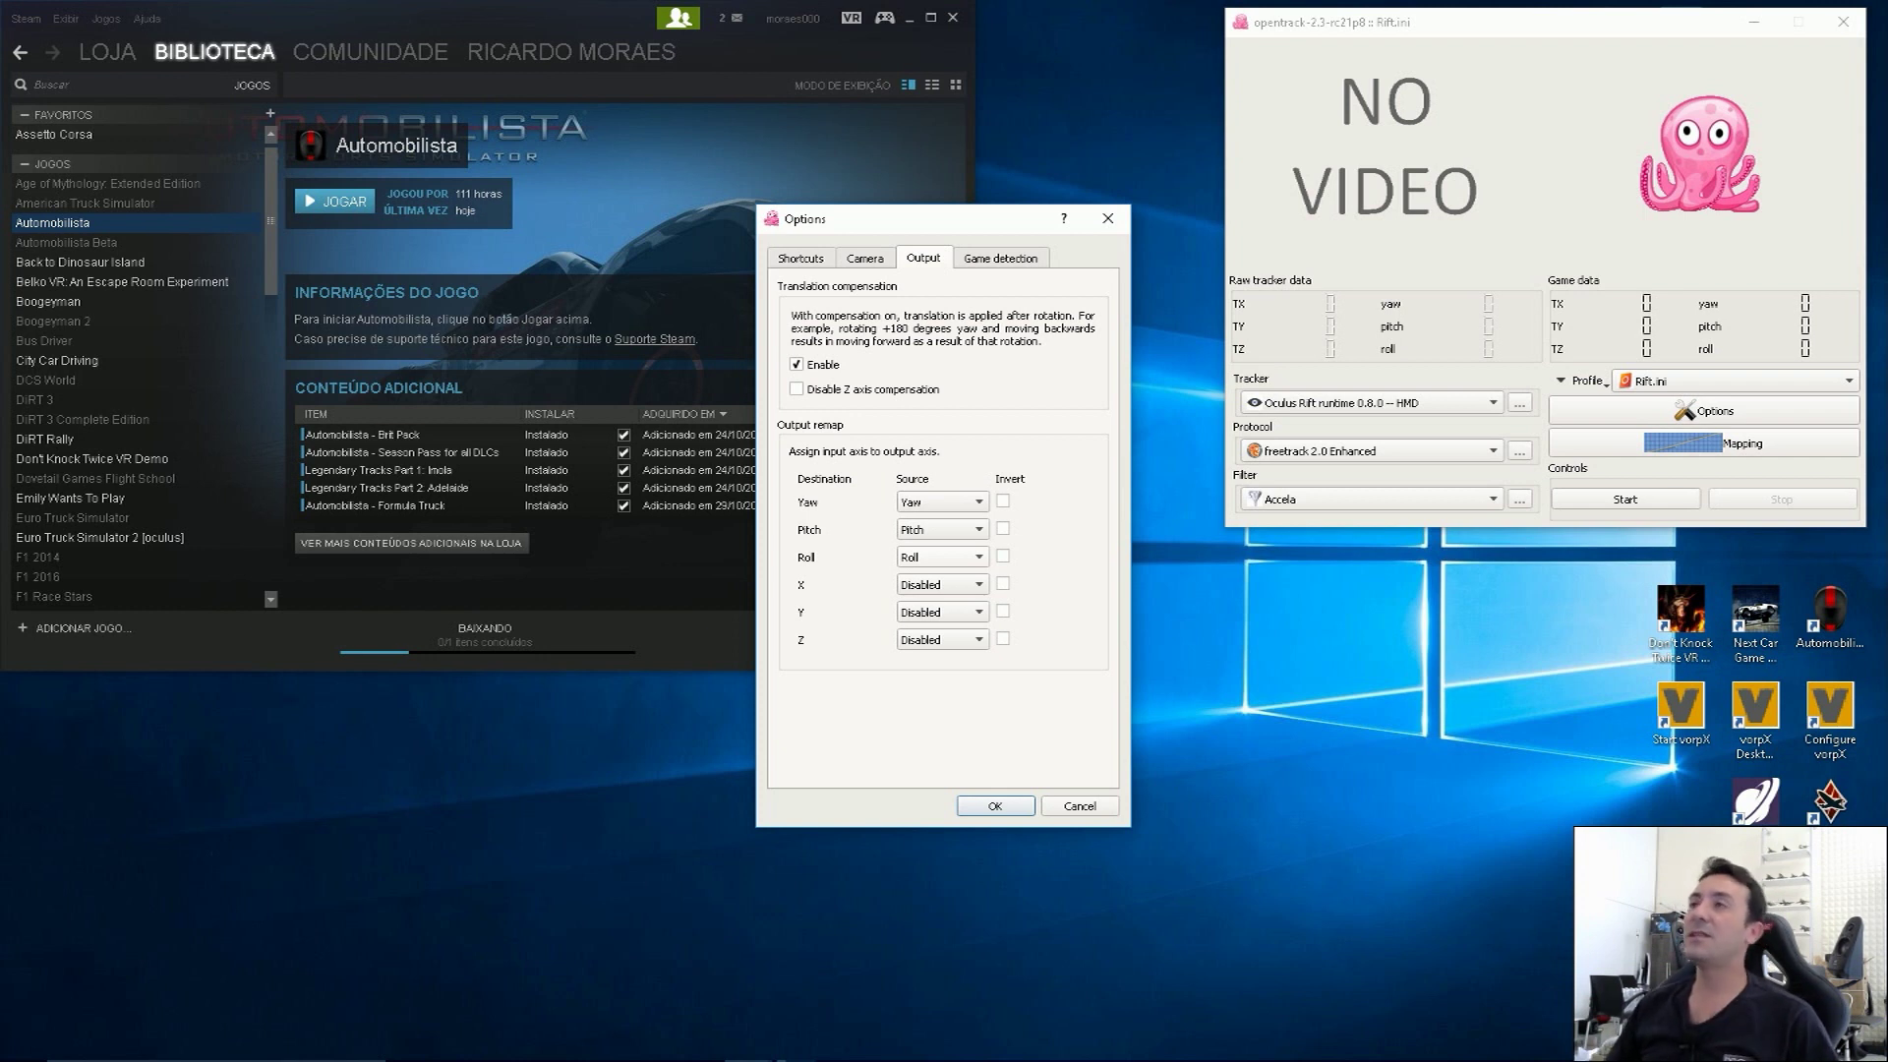
Step: Check the game detection options and the executable chooser for AMS.exe, and leave the options without saving
{"action": "left_click", "coordinate": [999, 258]}
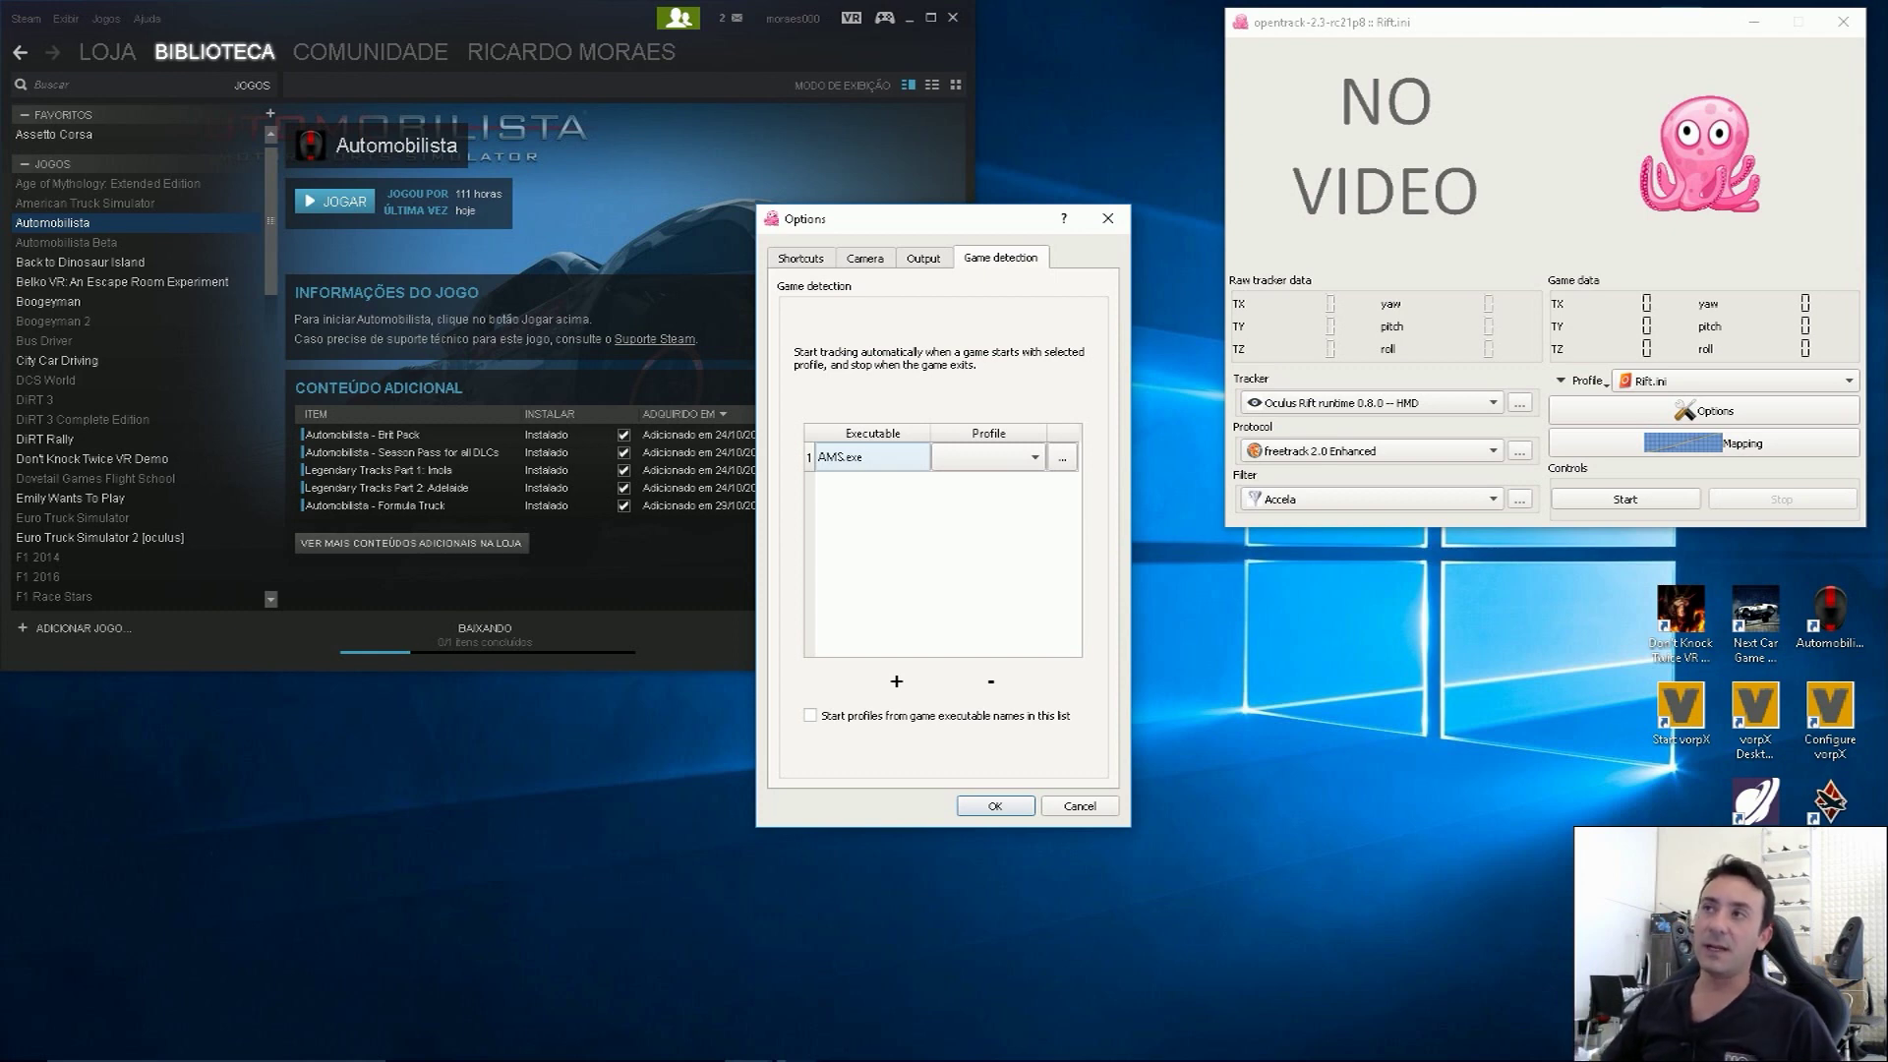
{"action": "left_click", "coordinate": [1061, 457]}
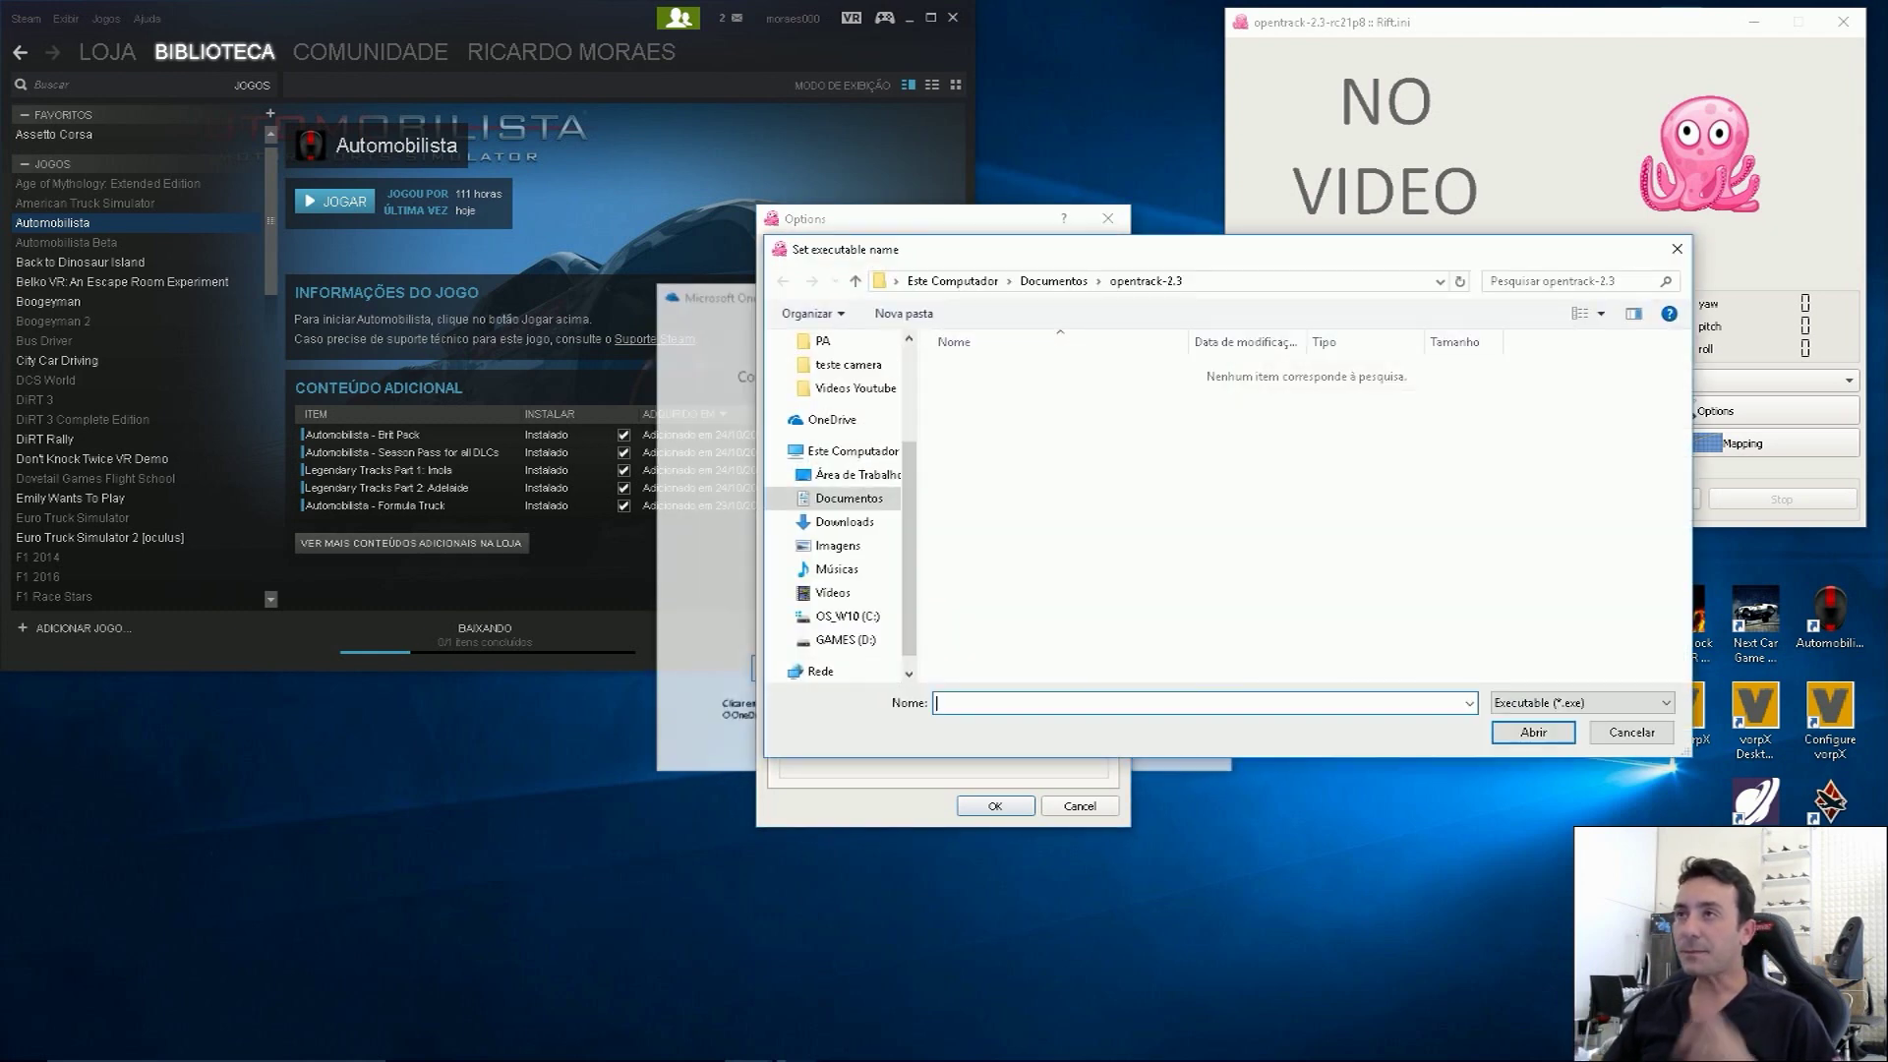
{"action": "key", "text": "Escape"}
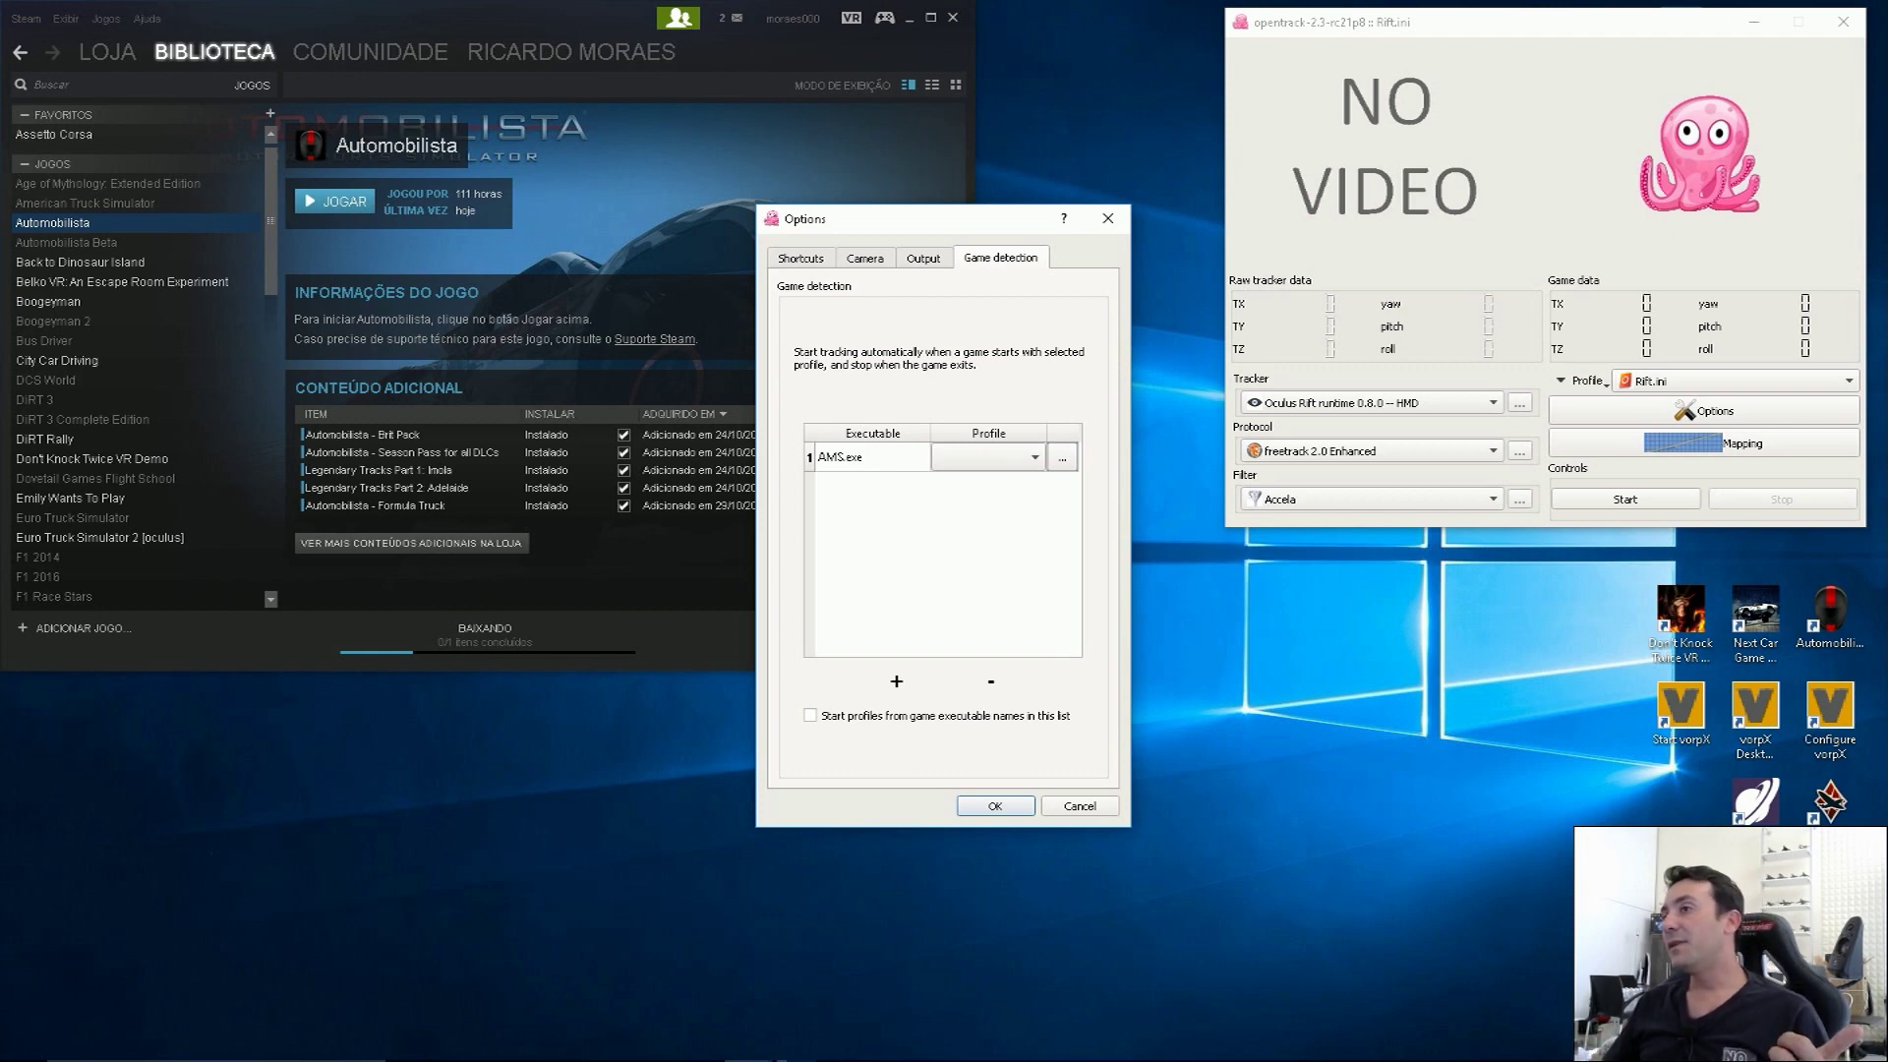
{"action": "key", "text": "Escape"}
Step: Examine the mapping curves for the Z, Y, X, roll, pitch and yaw axes
{"action": "left_click", "coordinate": [1702, 442]}
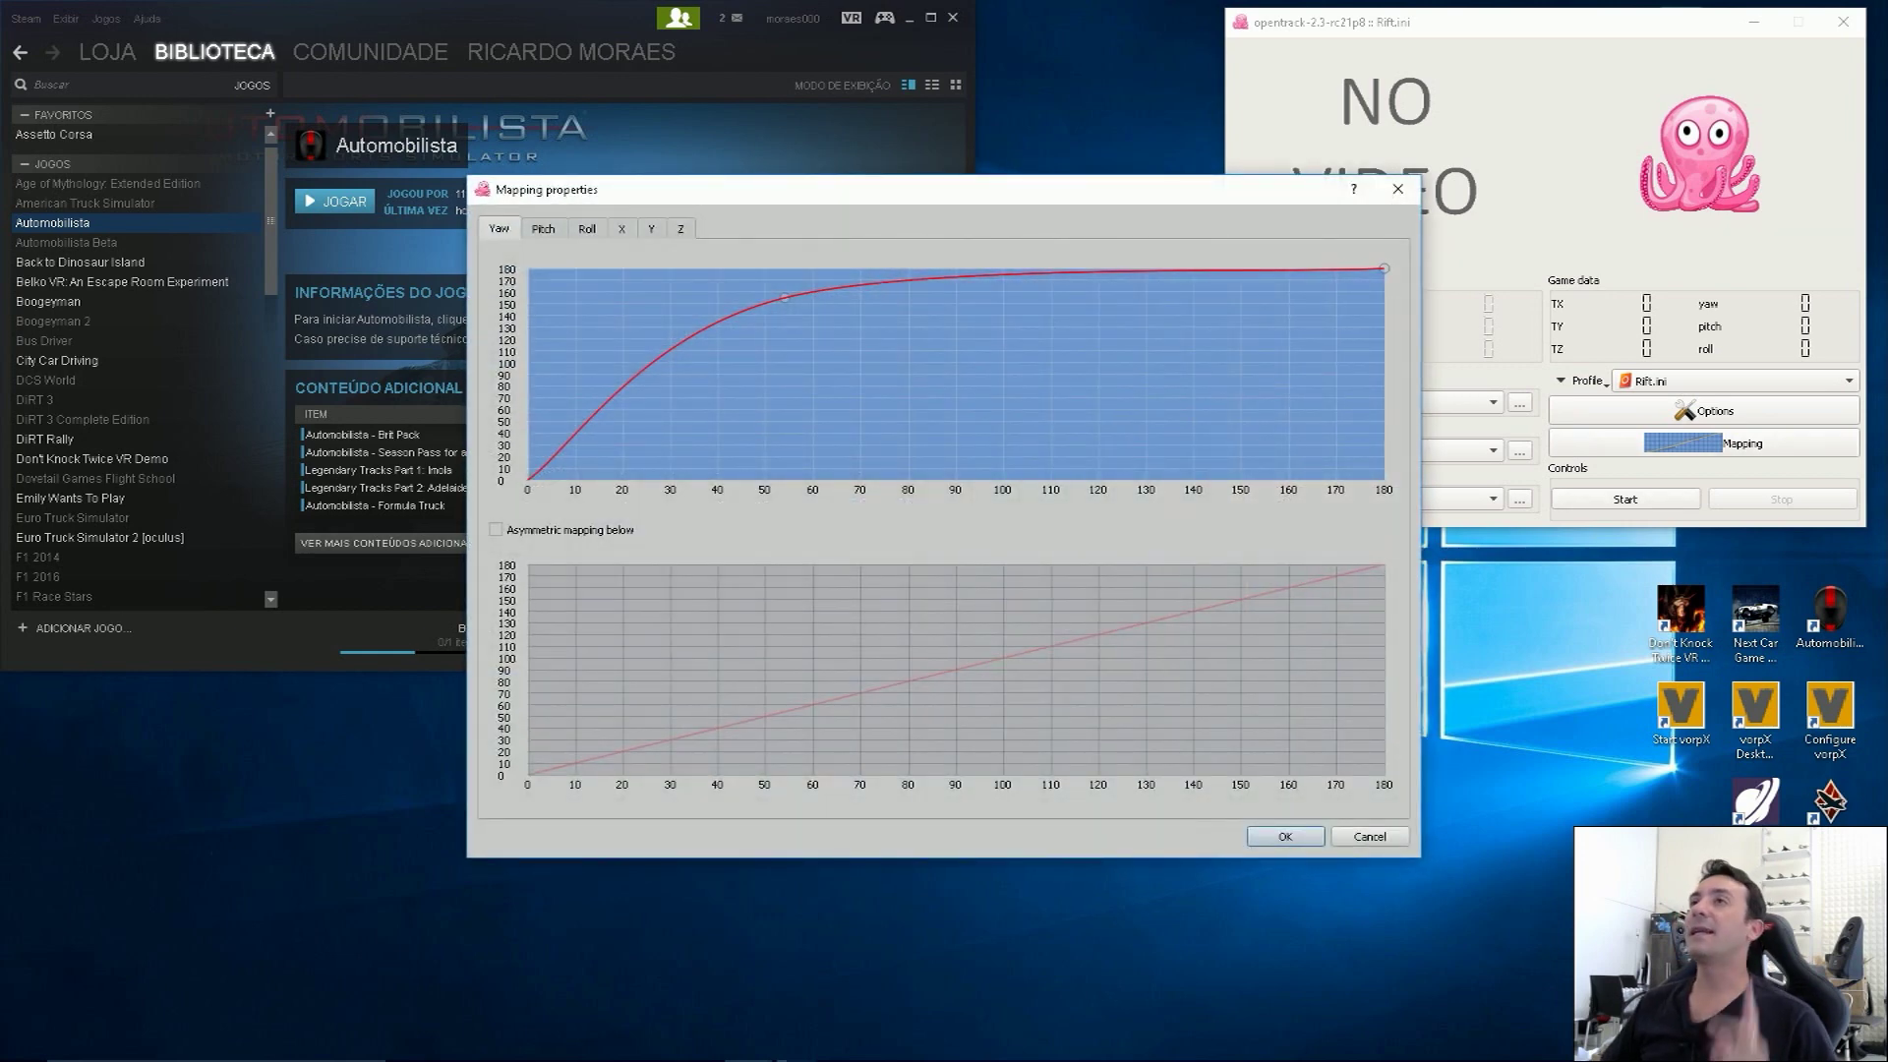
{"action": "left_click", "coordinate": [680, 228]}
{"action": "left_click", "coordinate": [650, 228]}
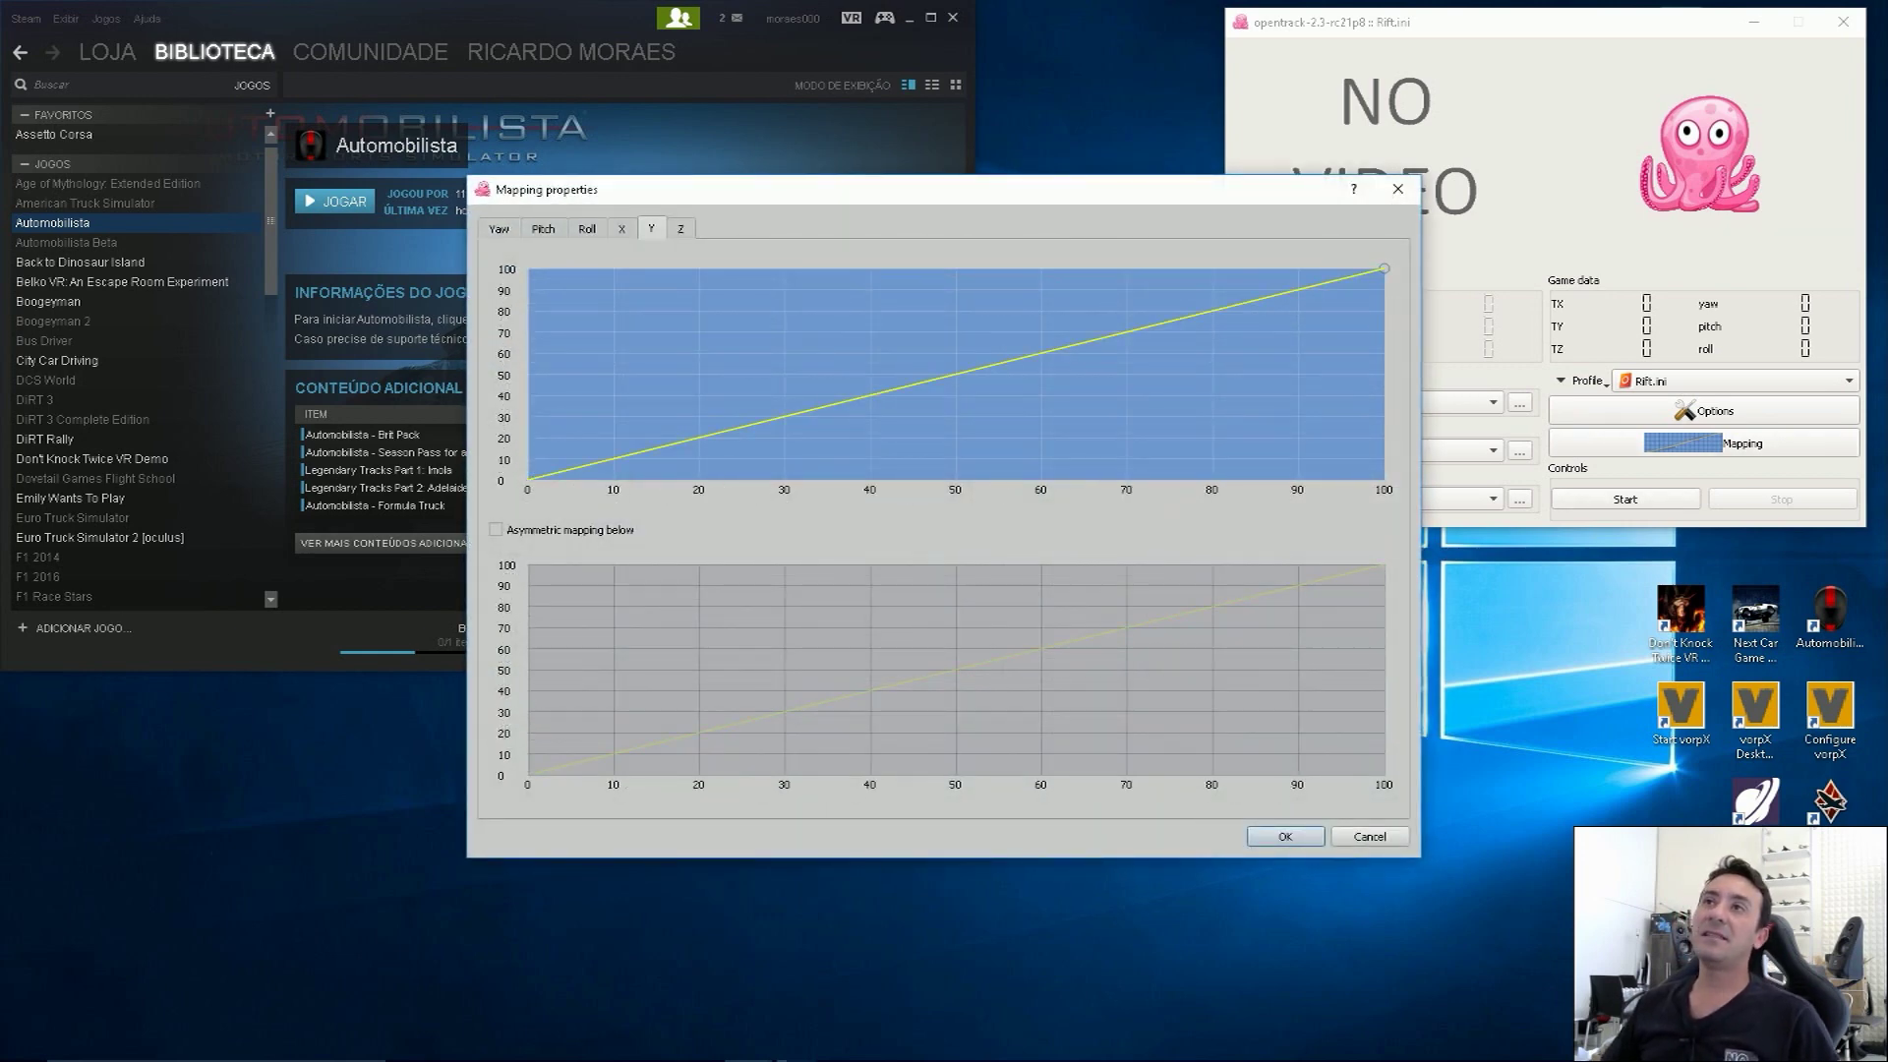
{"action": "left_click", "coordinate": [620, 229]}
{"action": "key", "text": "ctrl+shift+Tab"}
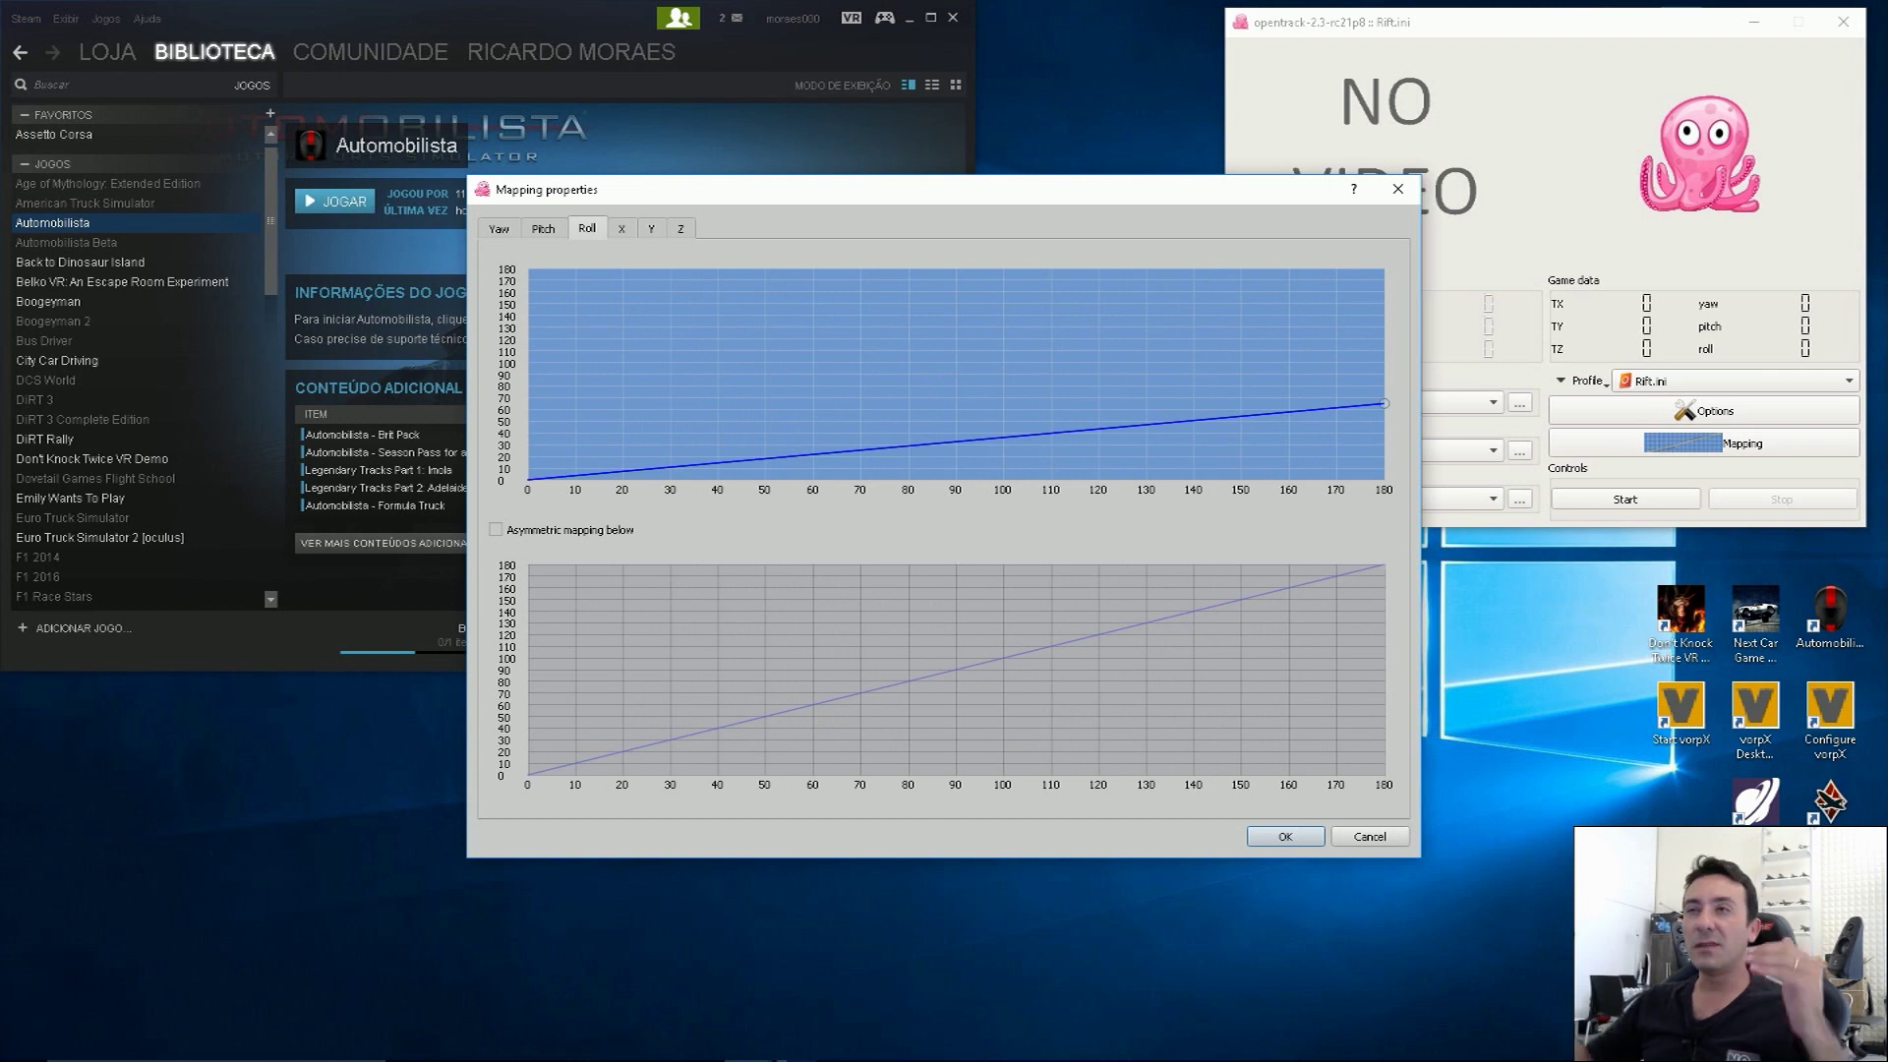
{"action": "key", "text": "ctrl+shift+Tab"}
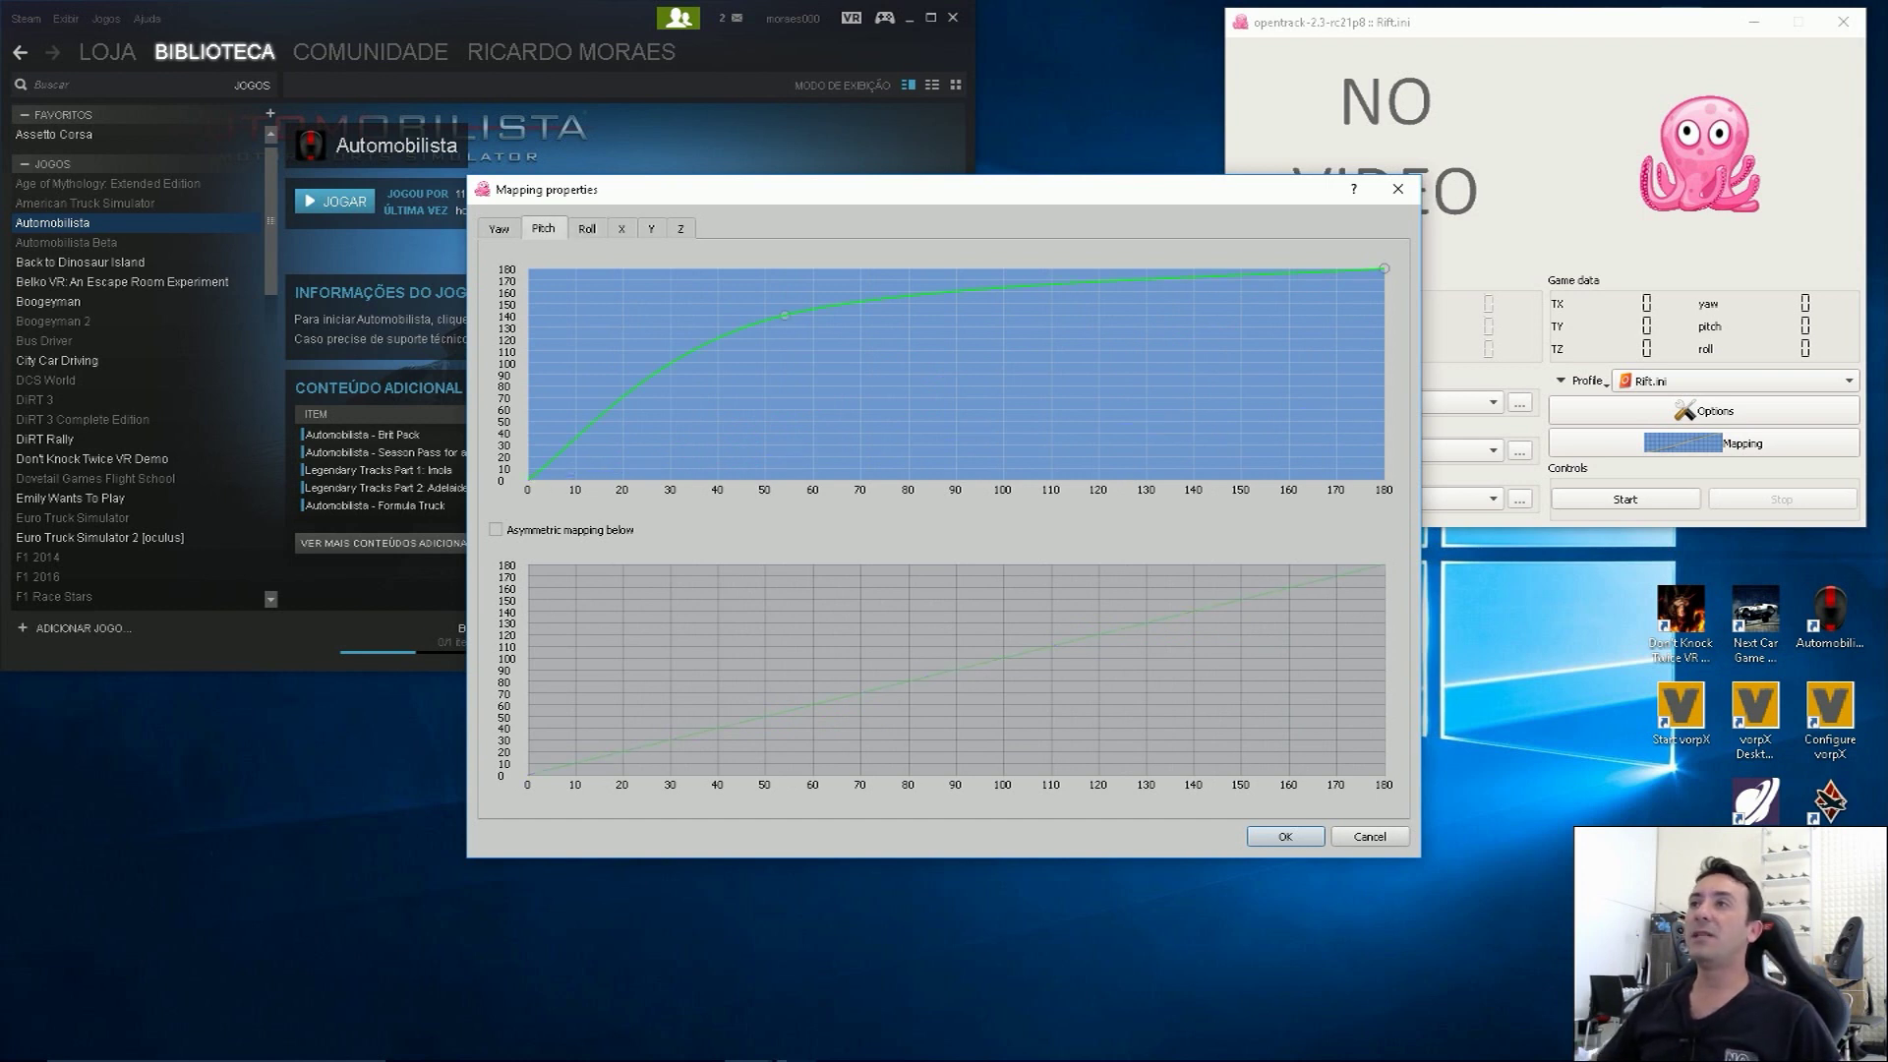
{"action": "key", "text": "ctrl+shift+Tab"}
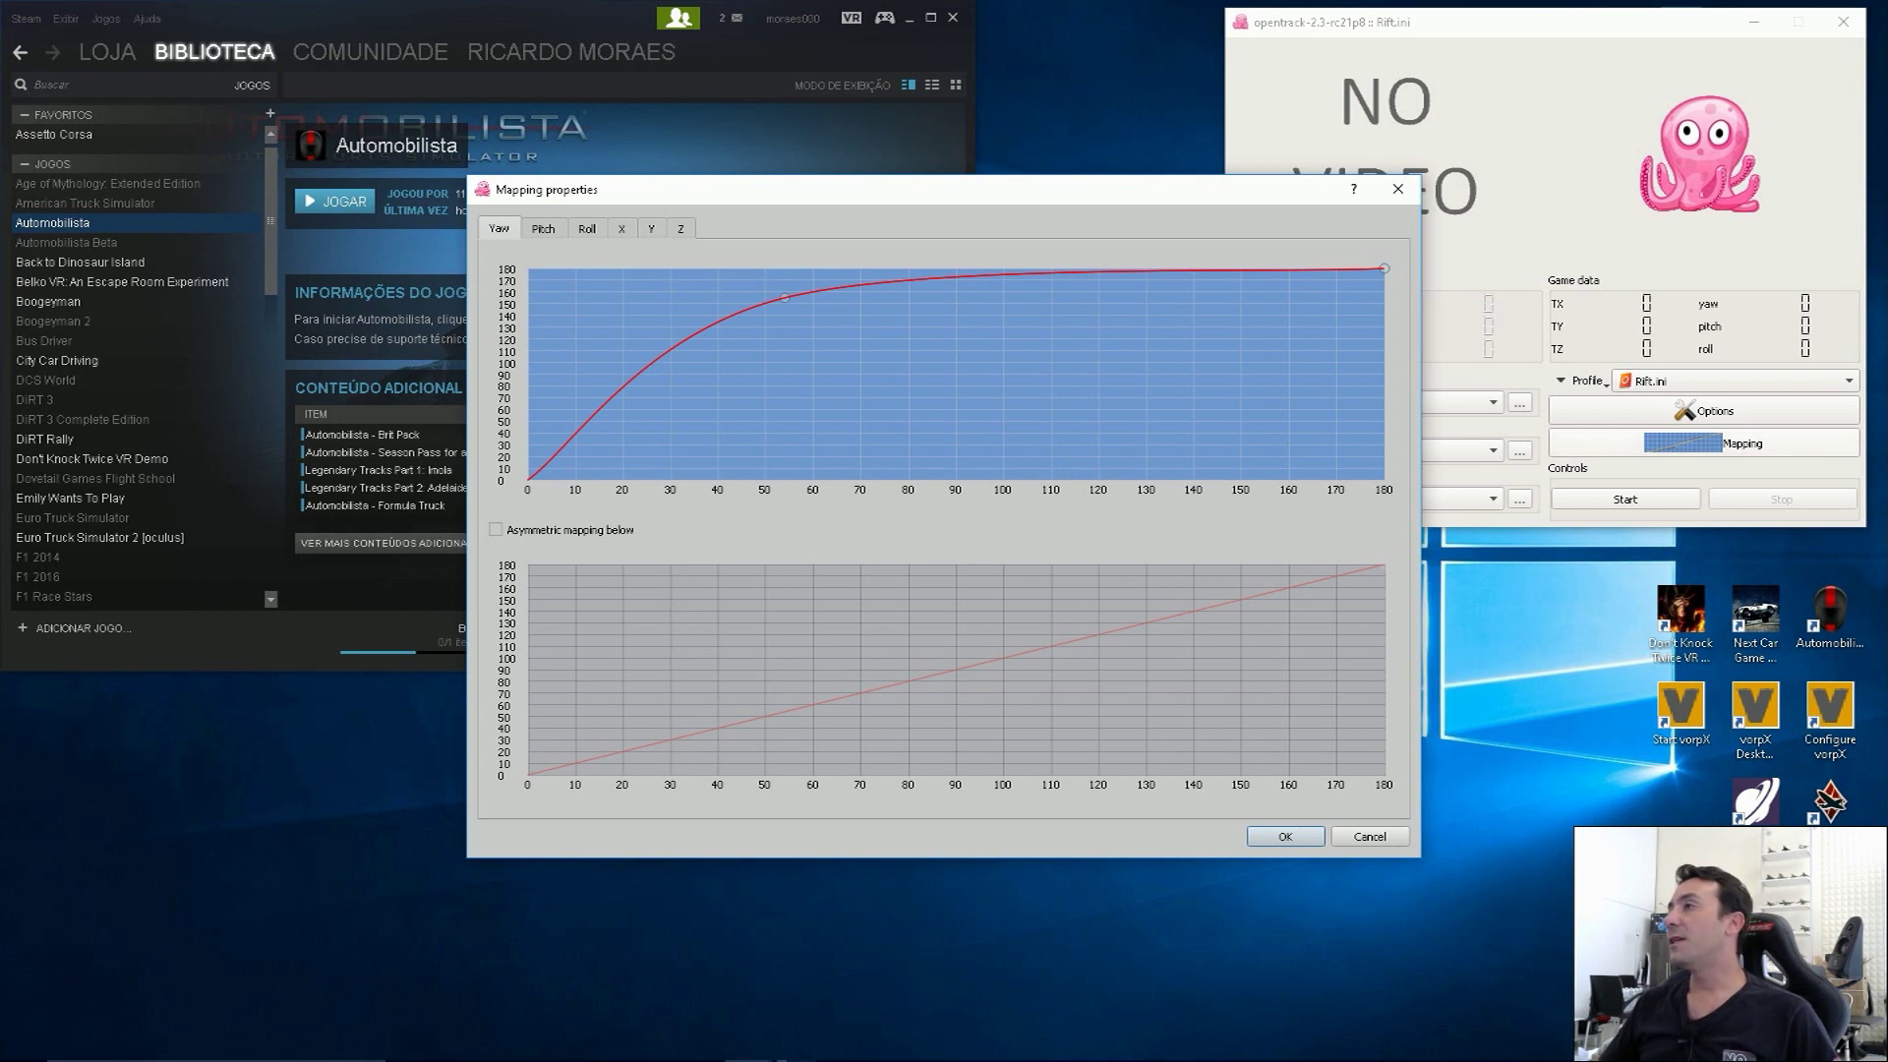
Step: Run head tracking briefly to test the yaw curve, stop it, and accept the mapping properties
{"action": "left_click", "coordinate": [1624, 499]}
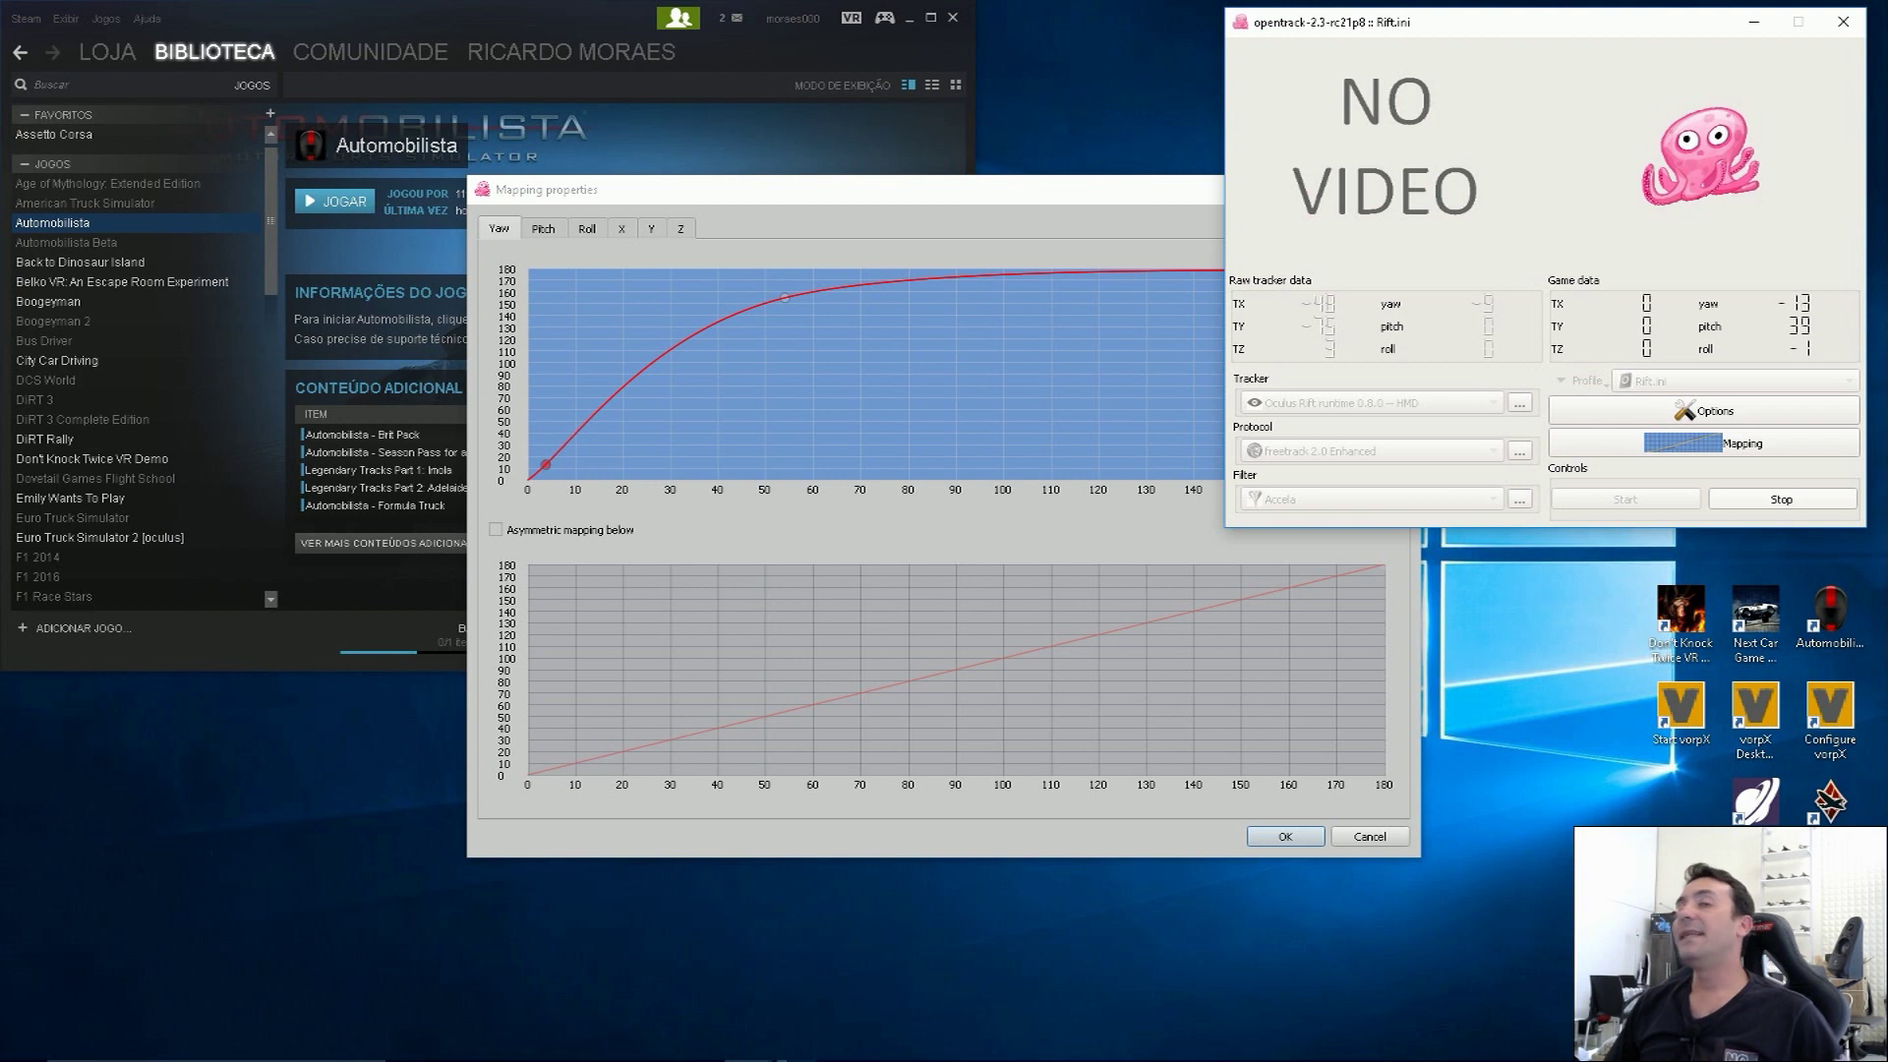
{"action": "left_click", "coordinate": [1781, 498]}
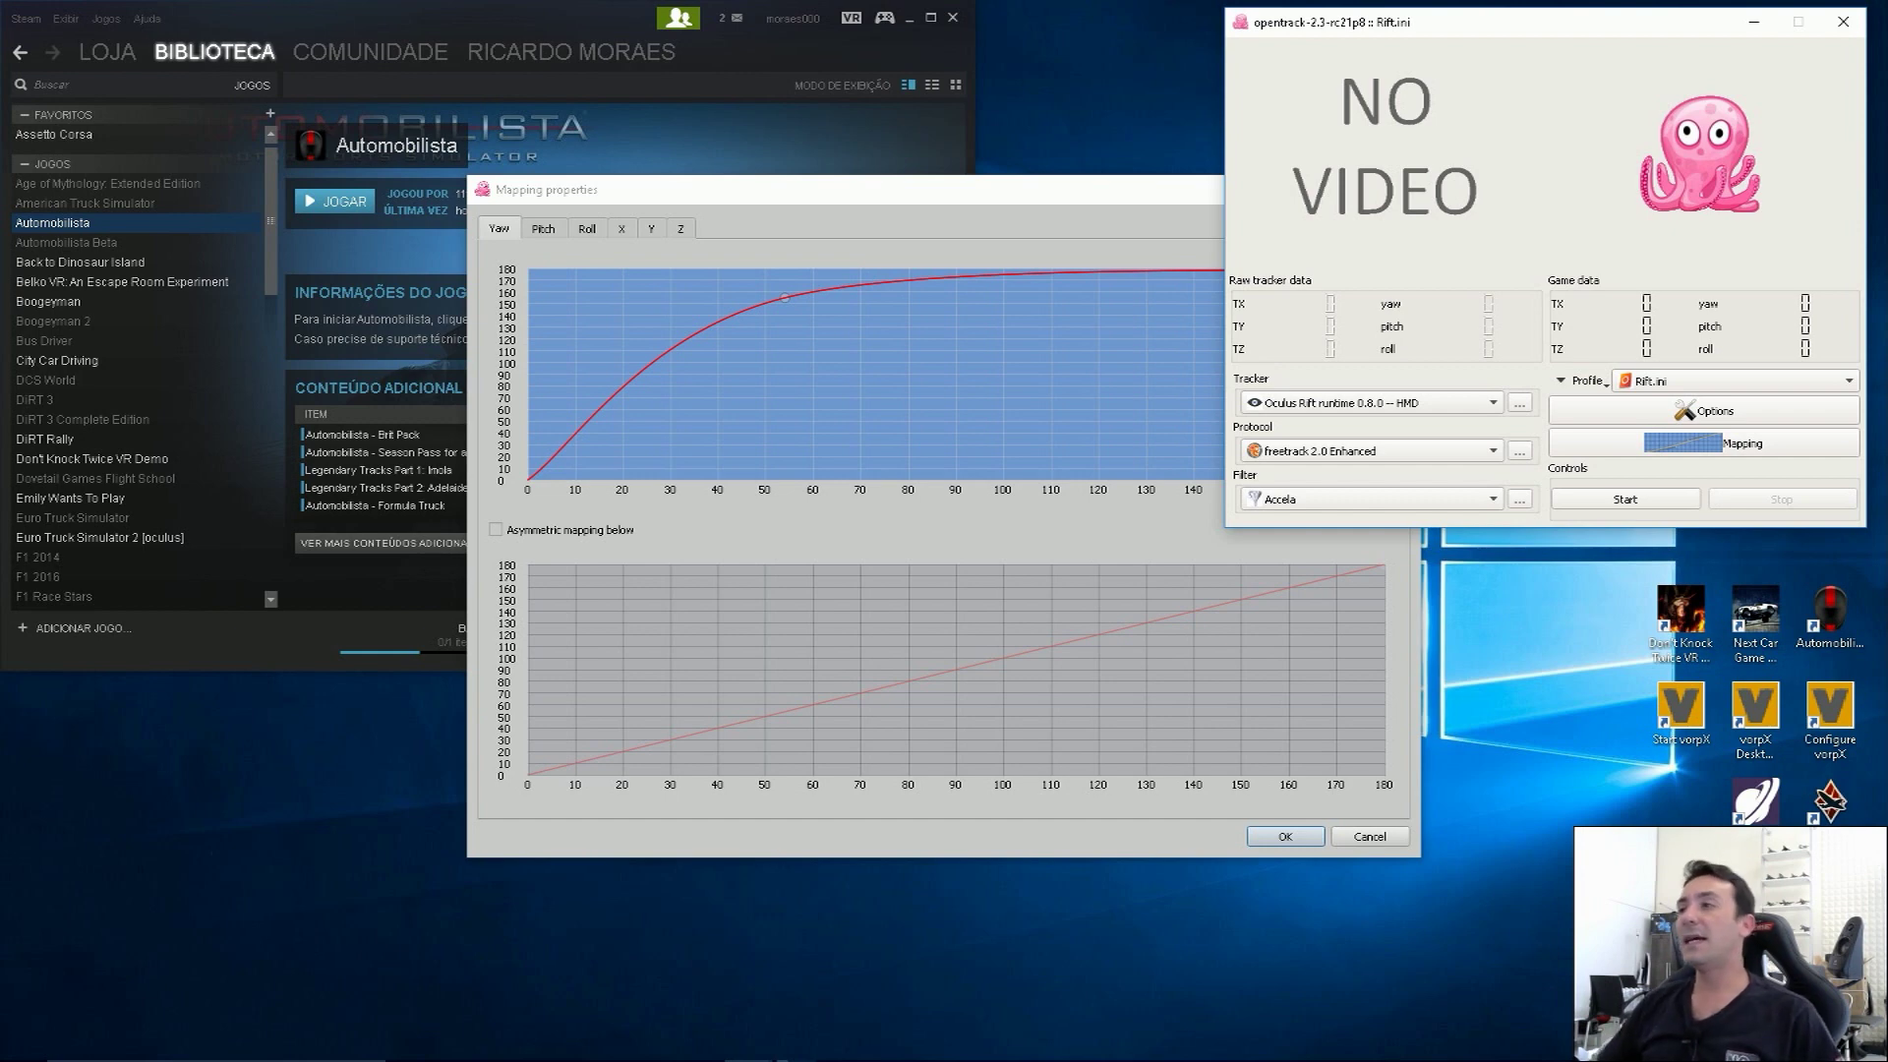
{"action": "left_click", "coordinate": [1284, 835]}
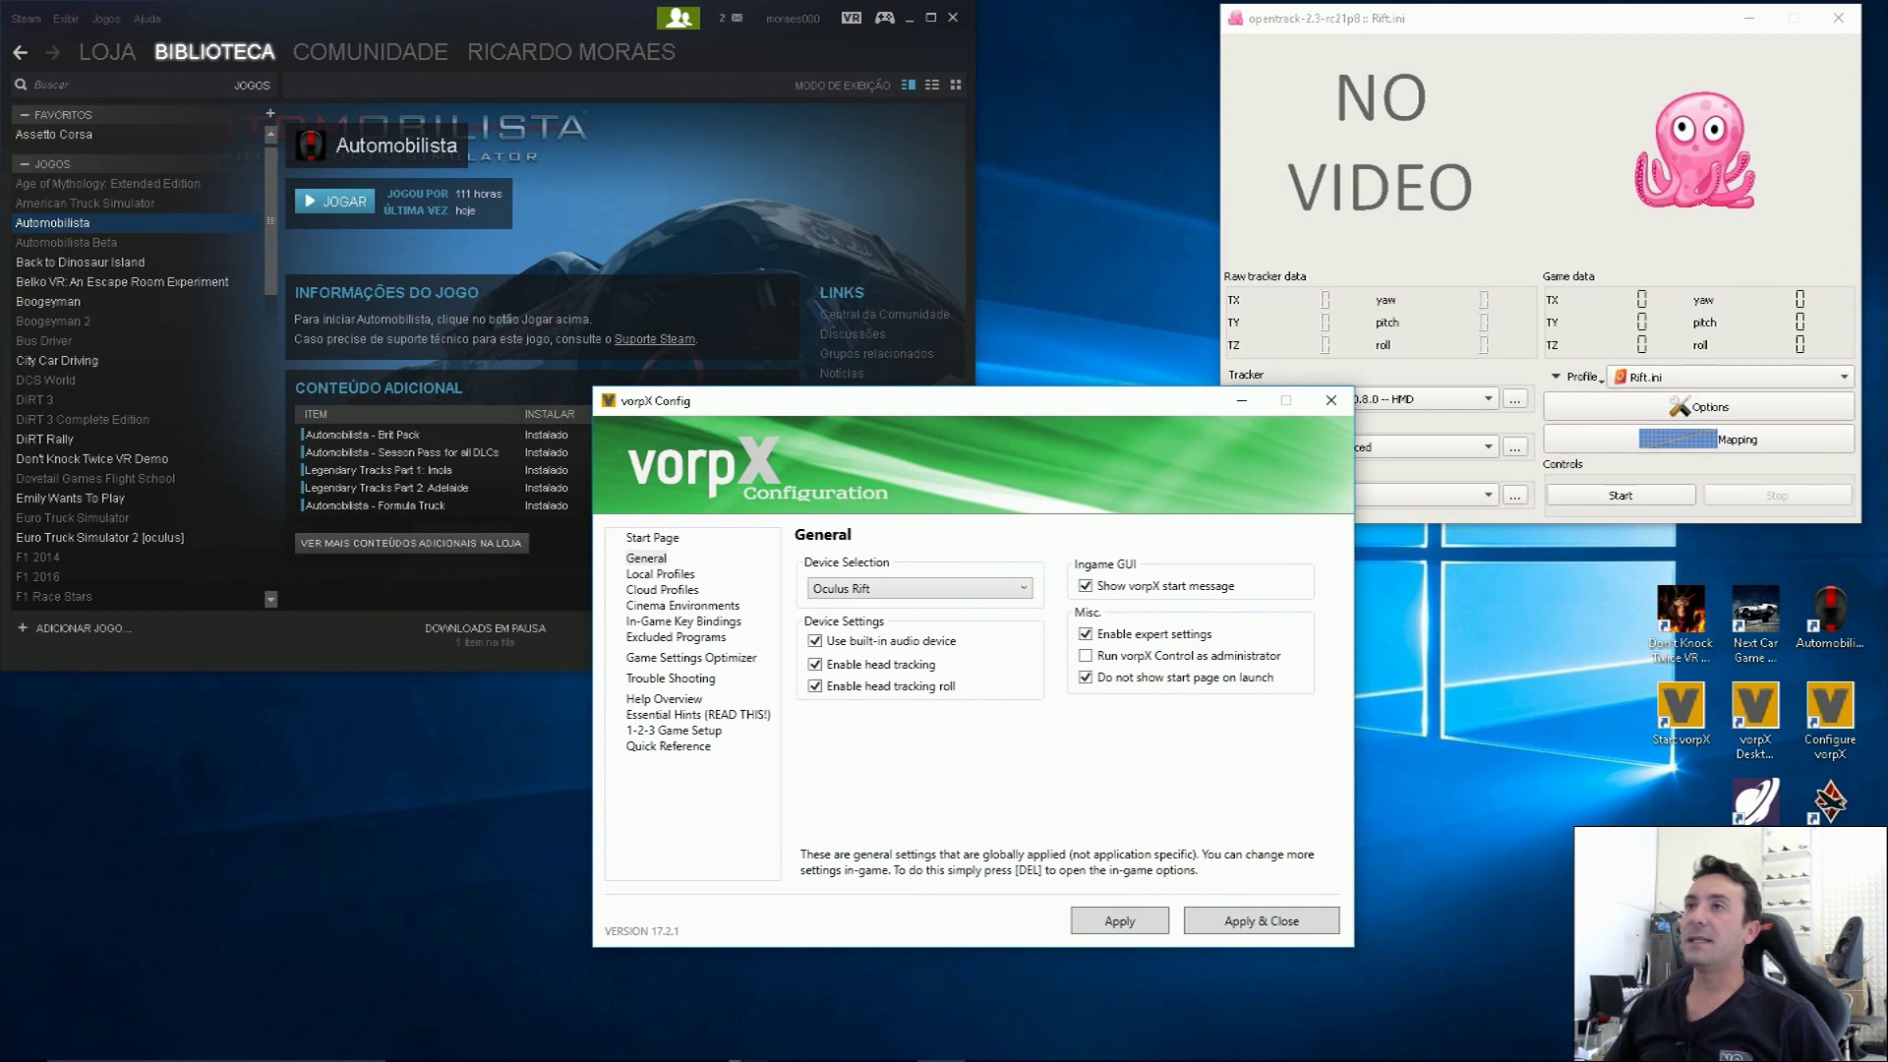
Step: In vorpX Config, move the window clear and choose Oculus Rift as the device
{"action": "left_click_drag", "start_coordinate": [1039, 423], "coordinate": [1013, 246]}
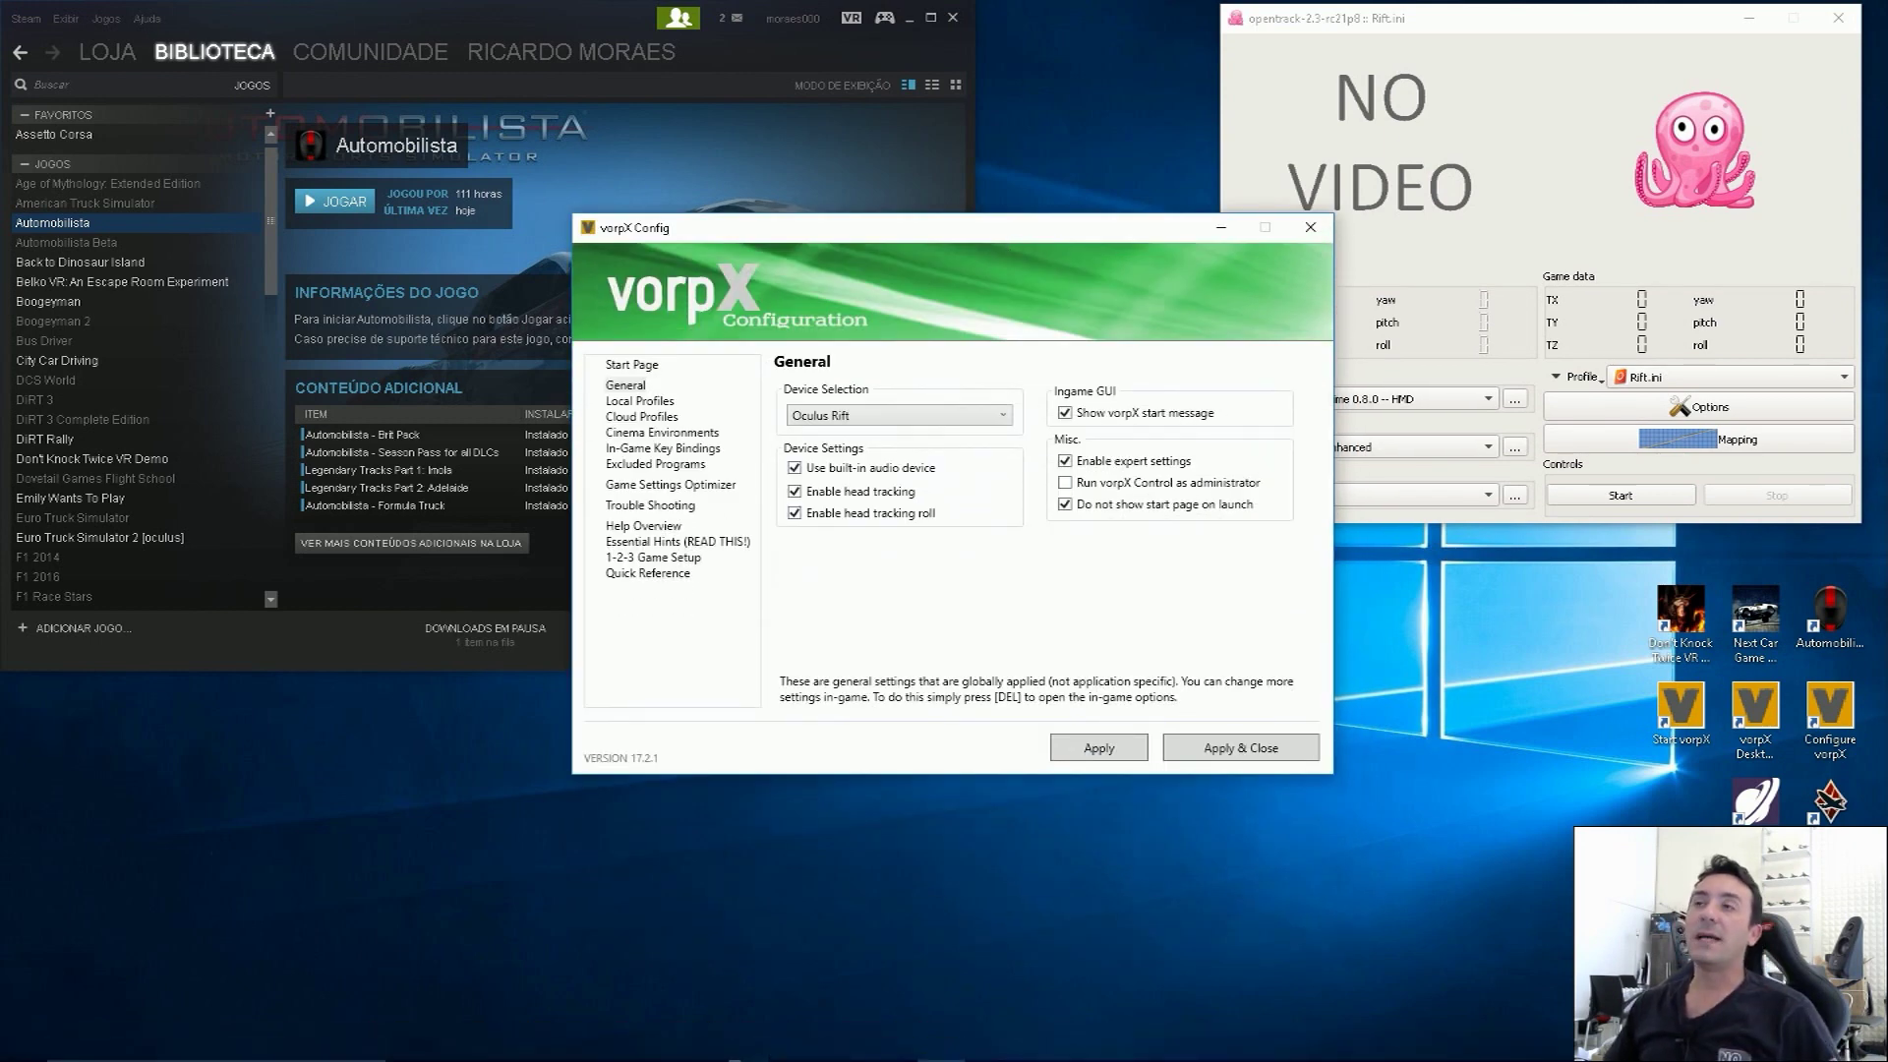
{"action": "left_click", "coordinate": [898, 415]}
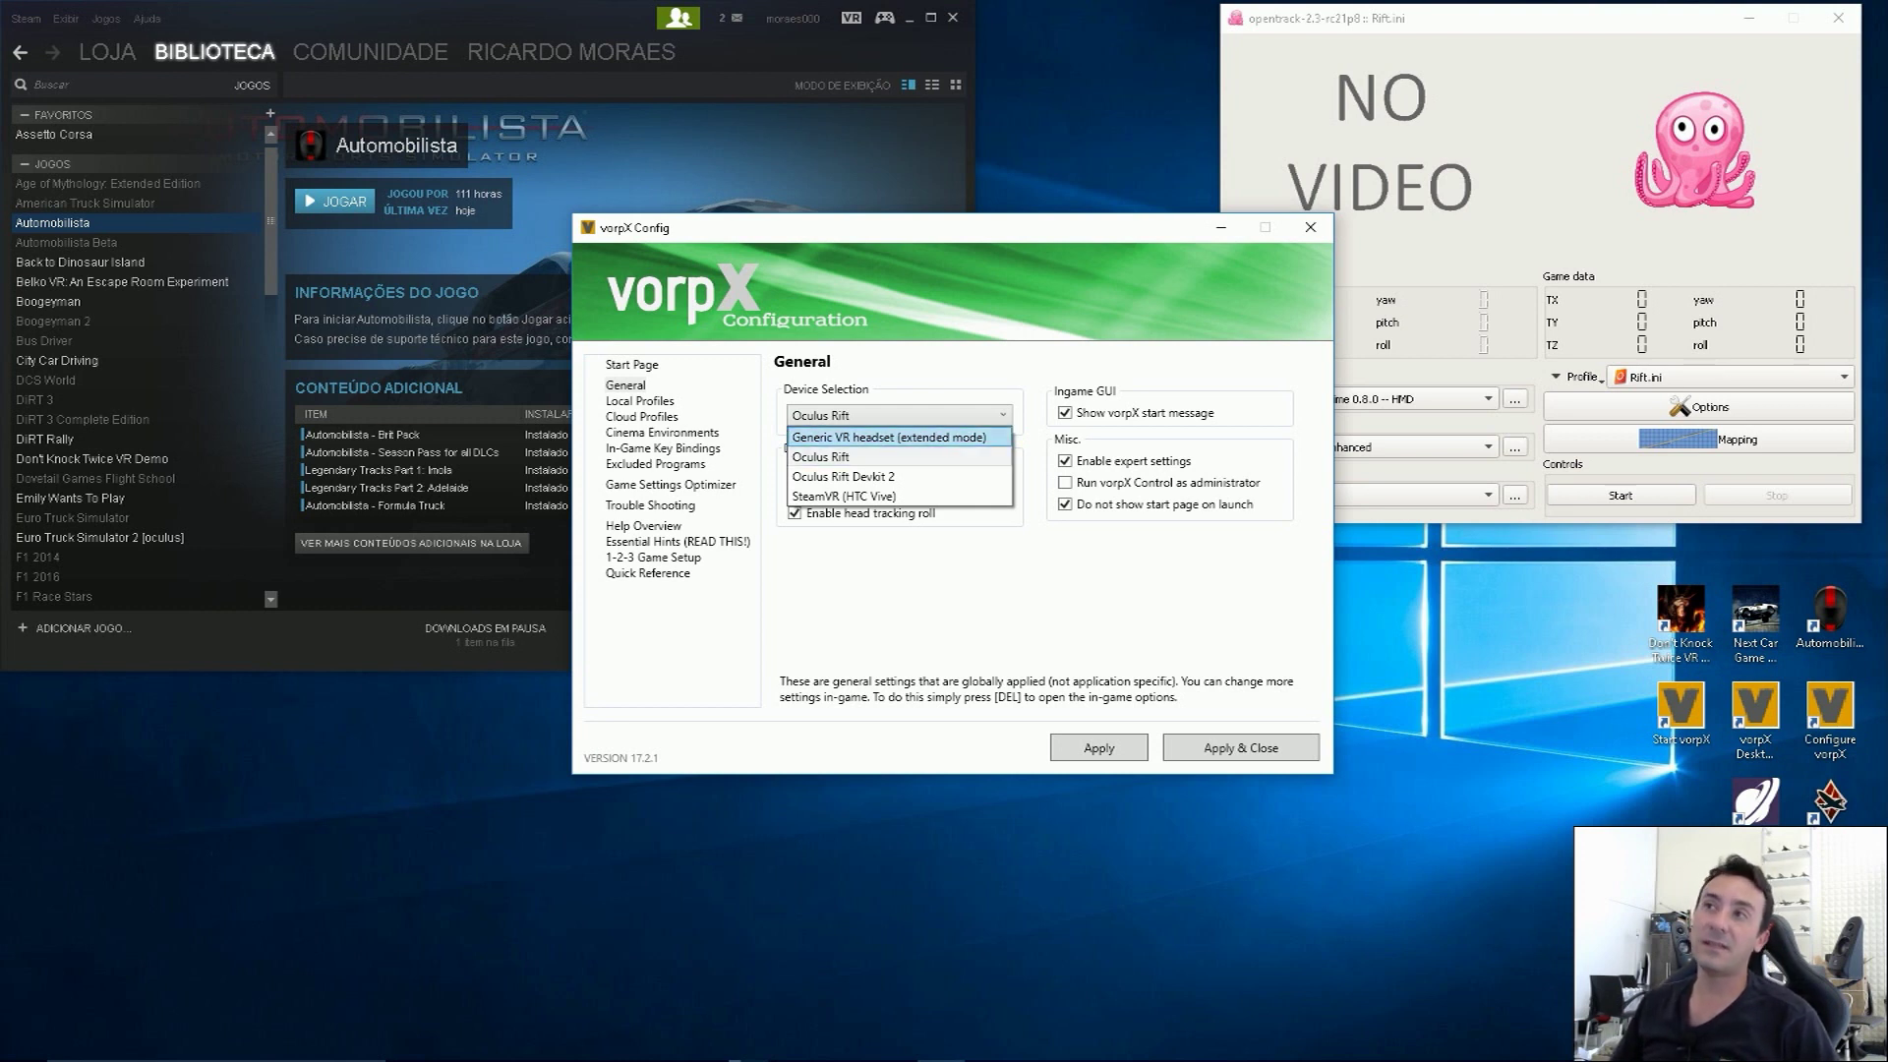
{"action": "left_click", "coordinate": [820, 457]}
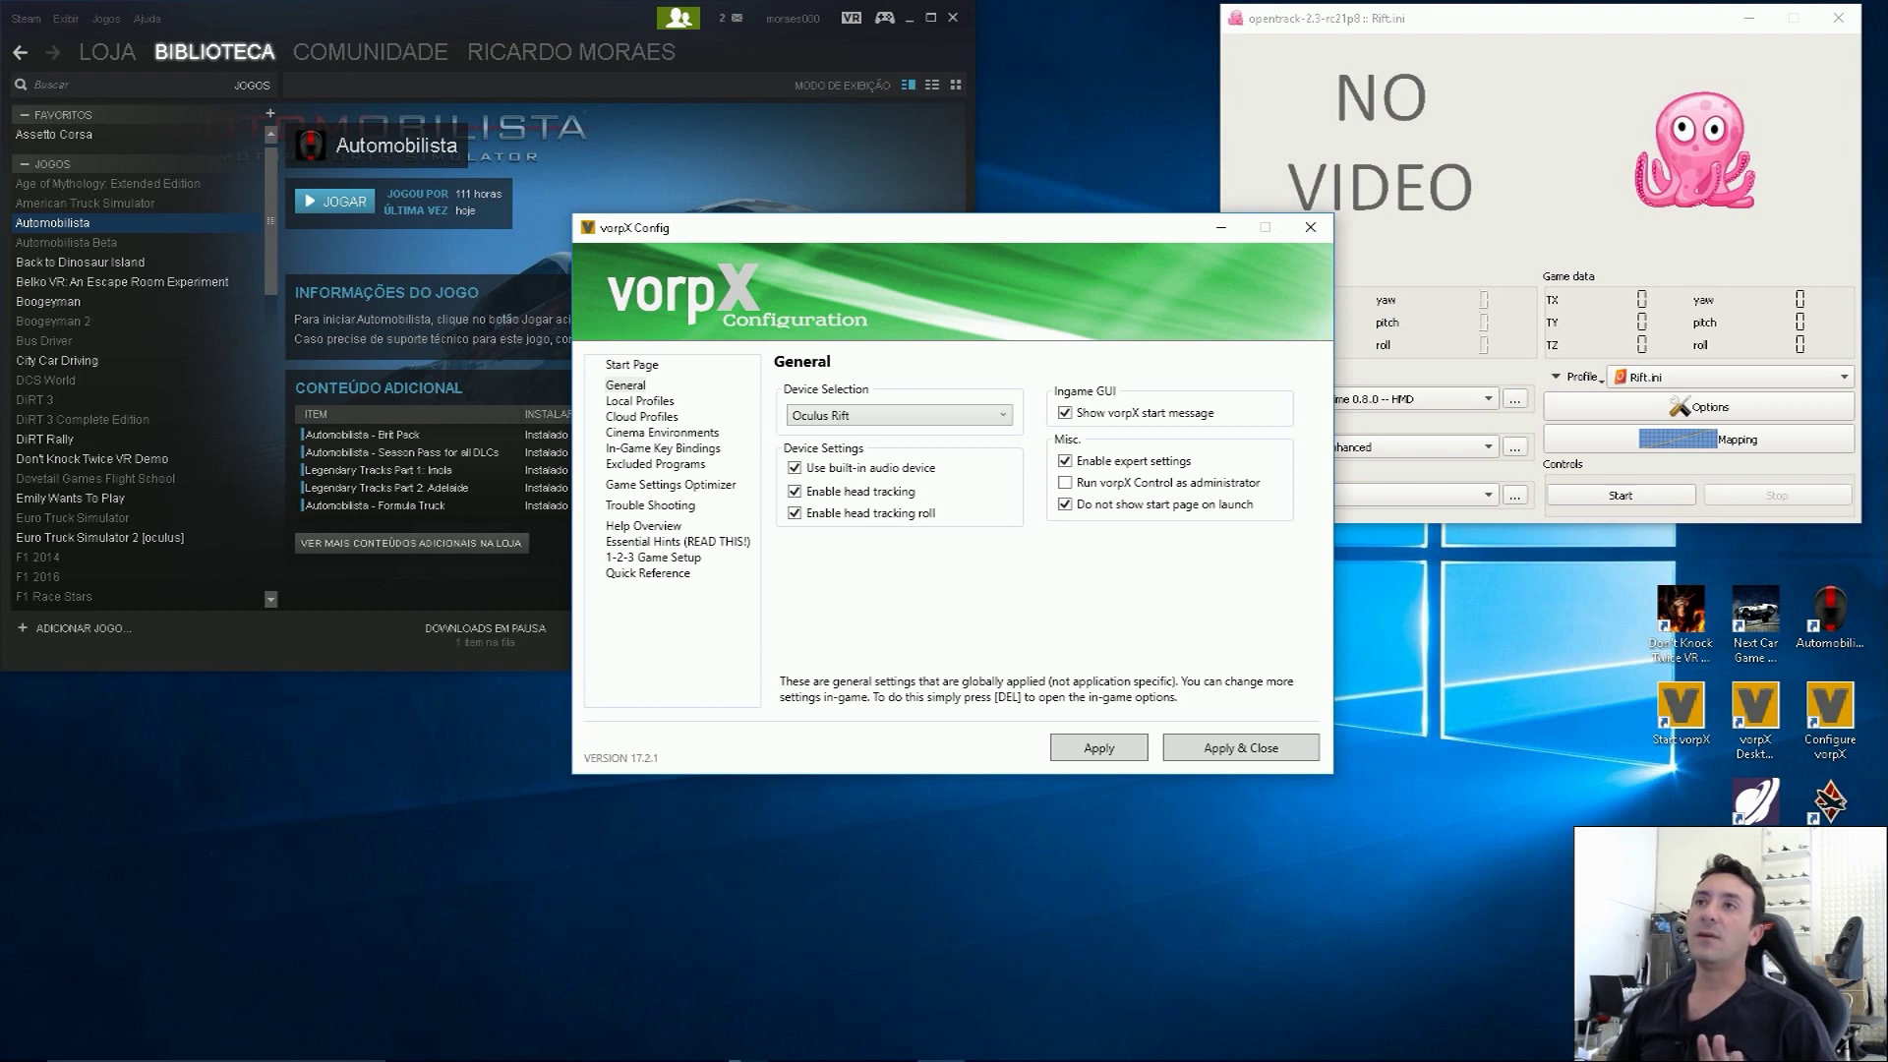
Step: Search the vorpX cloud profiles for "automobilista" and view the details of the rFactor - Automobilista profile
{"action": "left_click", "coordinate": [639, 400]}
{"action": "left_click", "coordinate": [780, 386]}
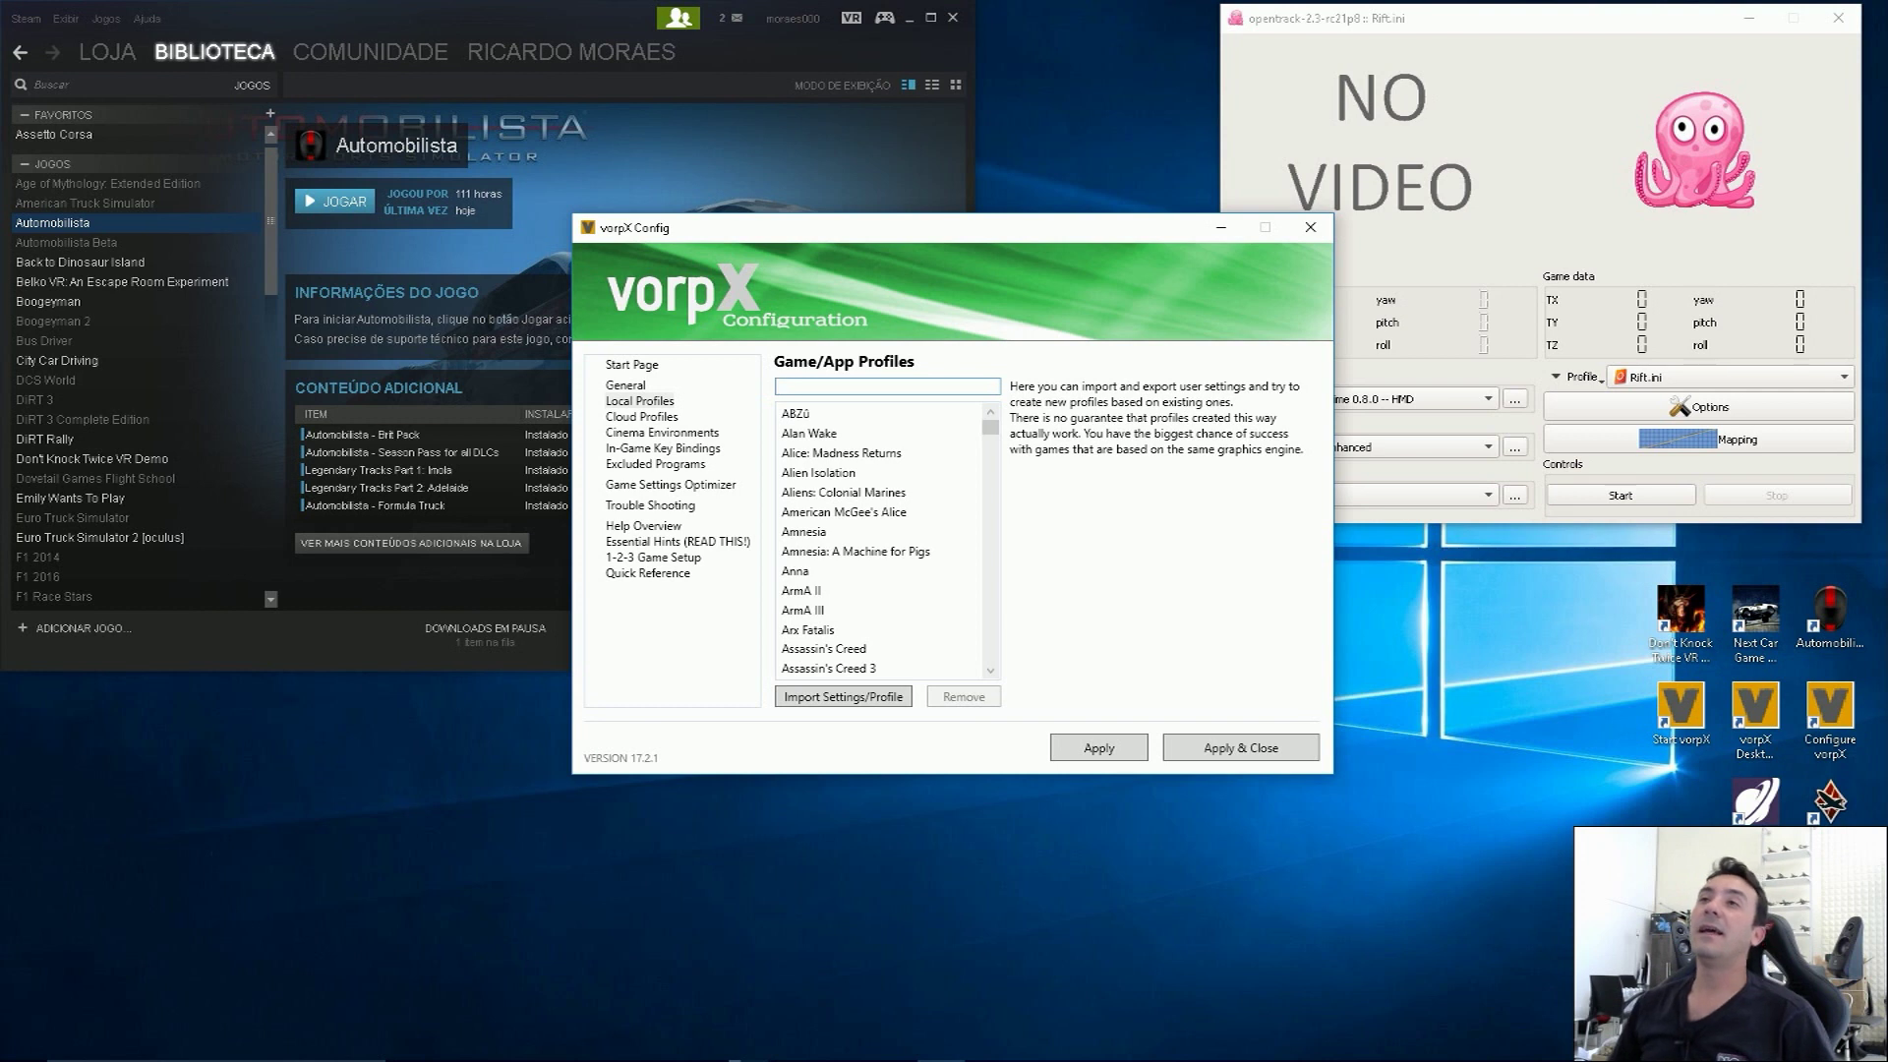
{"action": "left_click", "coordinate": [641, 416]}
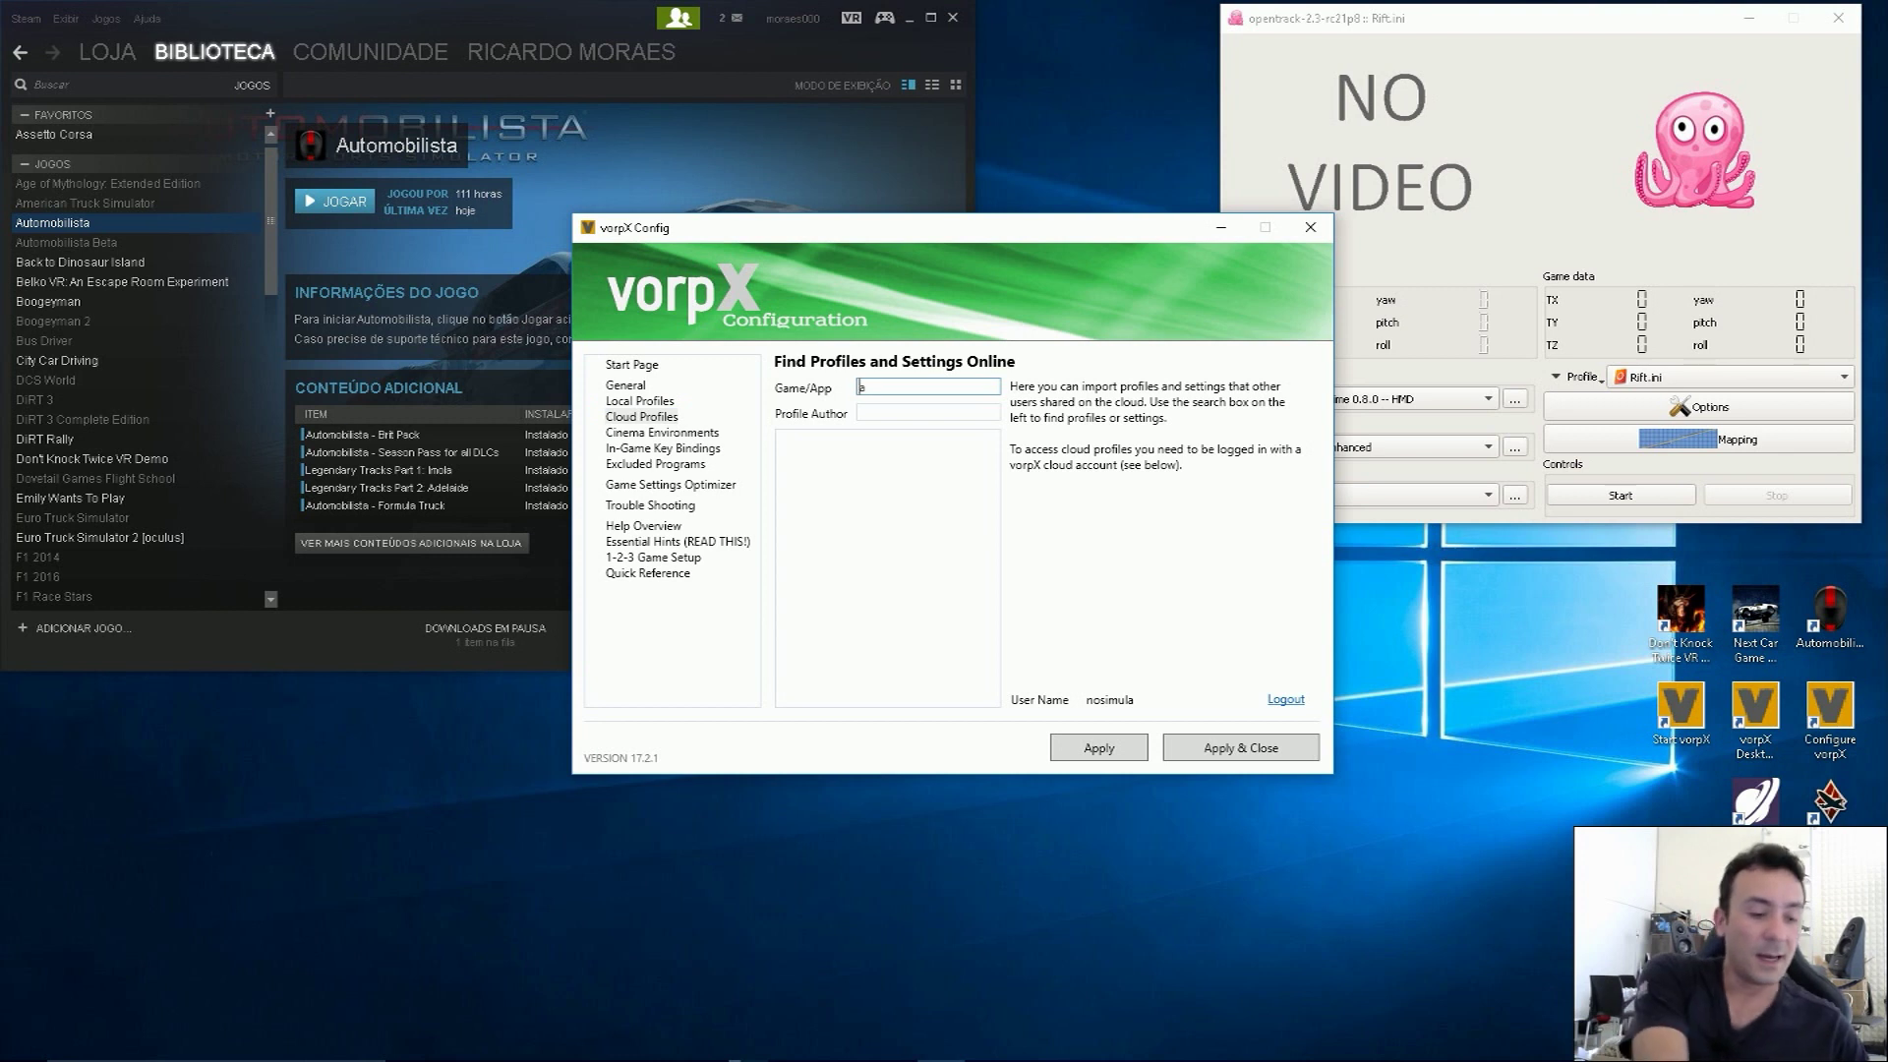
{"action": "type", "text": "automobilista"}
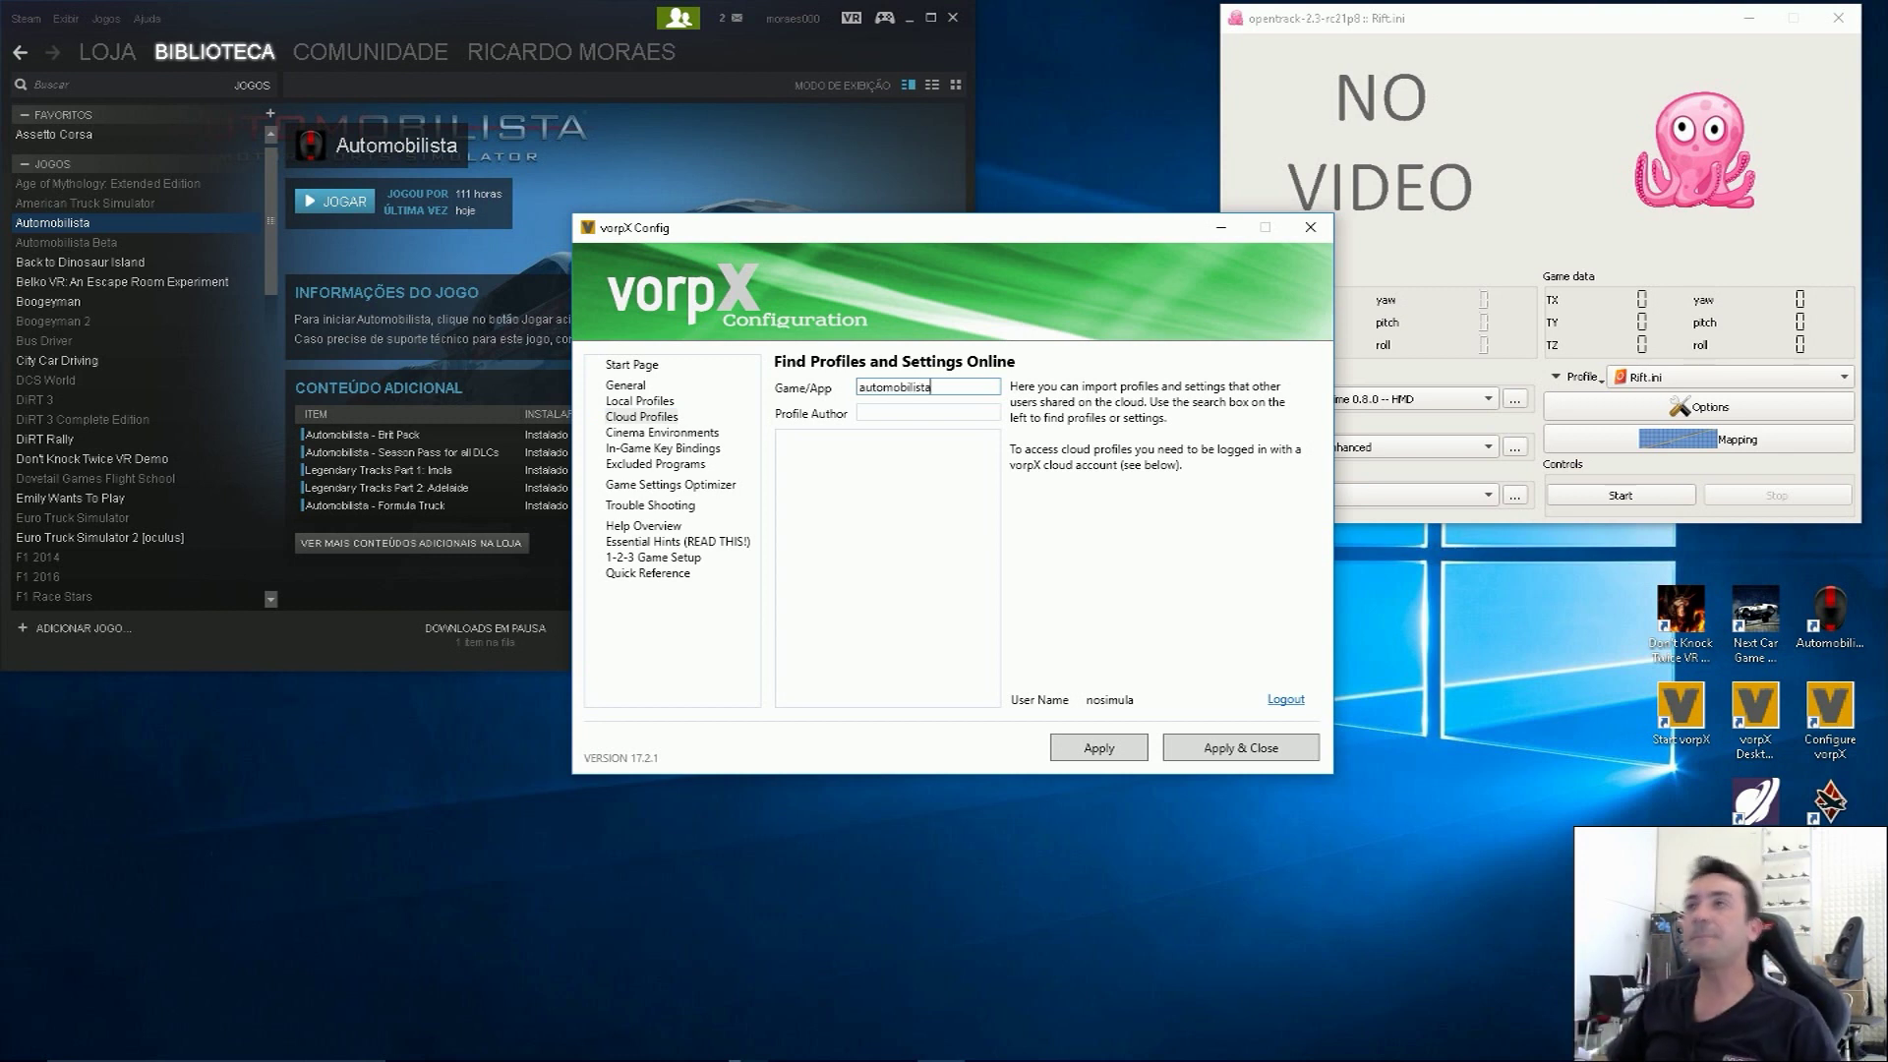
{"action": "key", "text": "Return"}
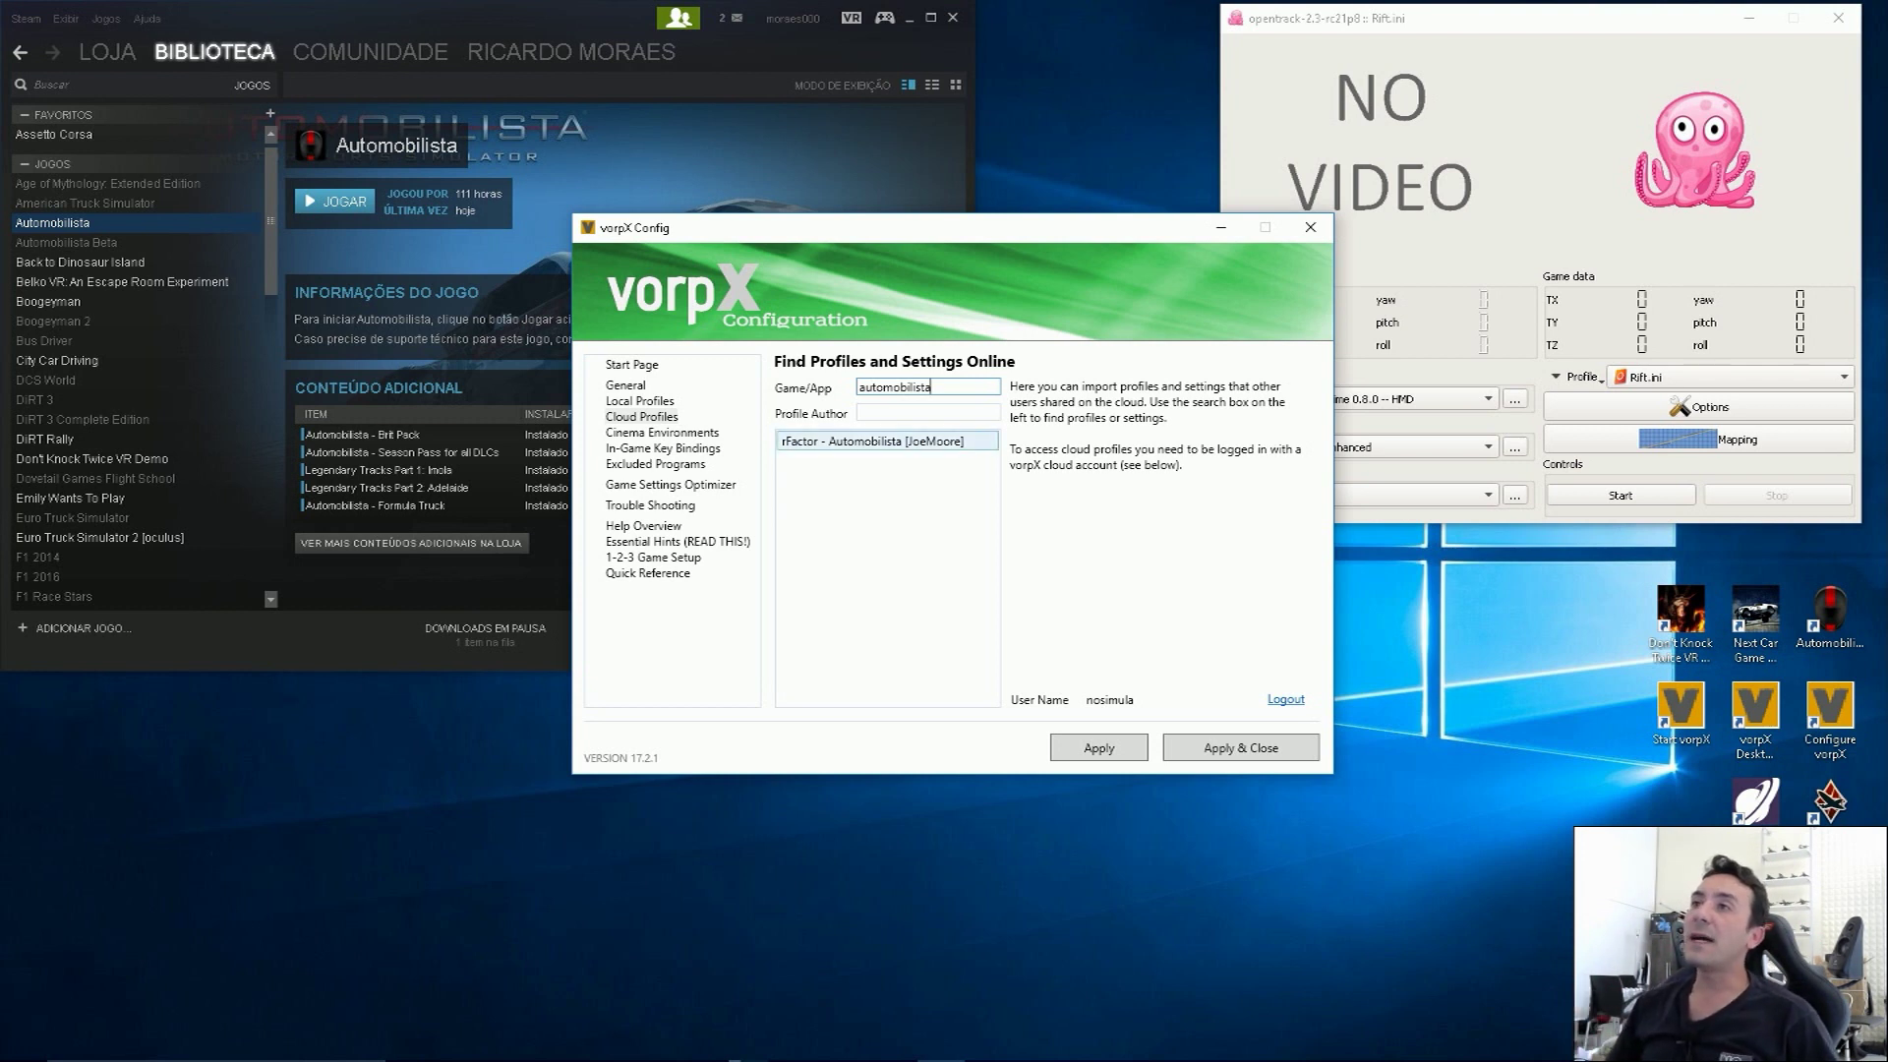
{"action": "left_click", "coordinate": [886, 441]}
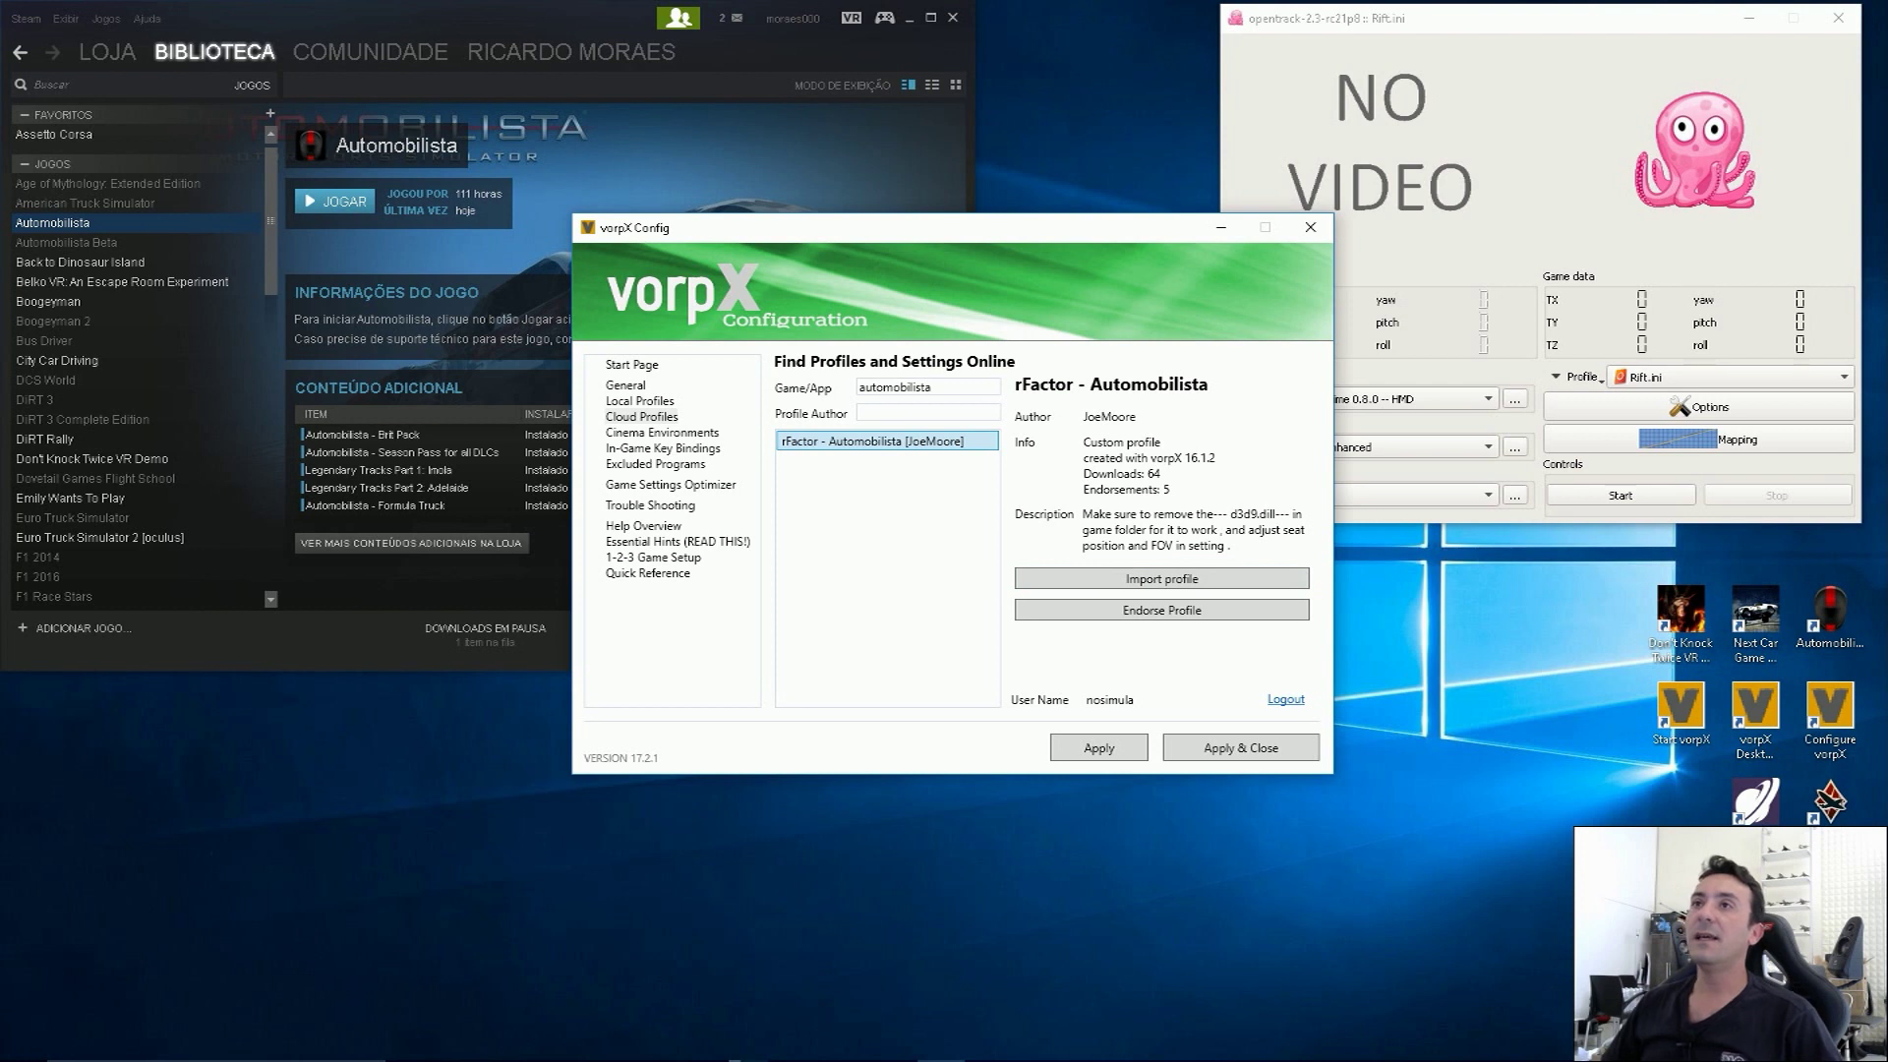
Step: Filter the local profiles by "auto" and check the program assigned to the rFactor - Automobilista profile
{"action": "left_click", "coordinate": [639, 400]}
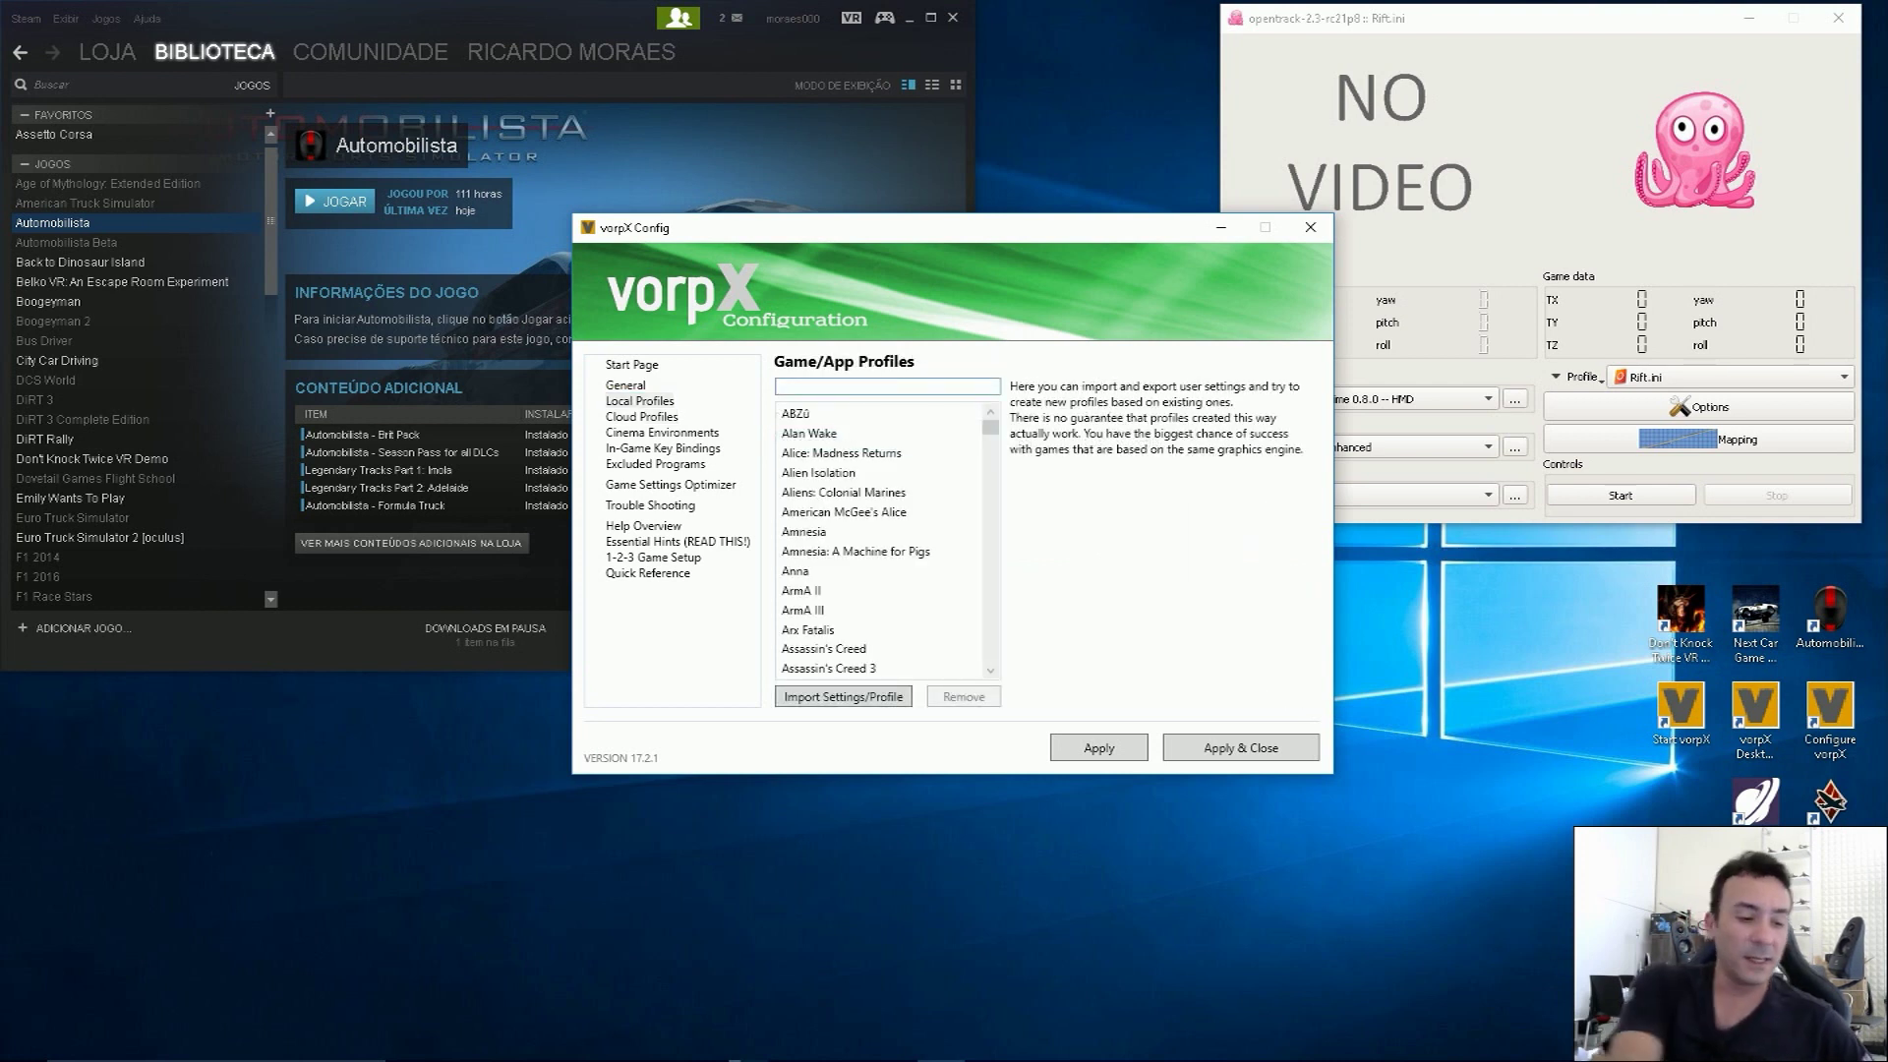
{"action": "type", "text": "autocam"}
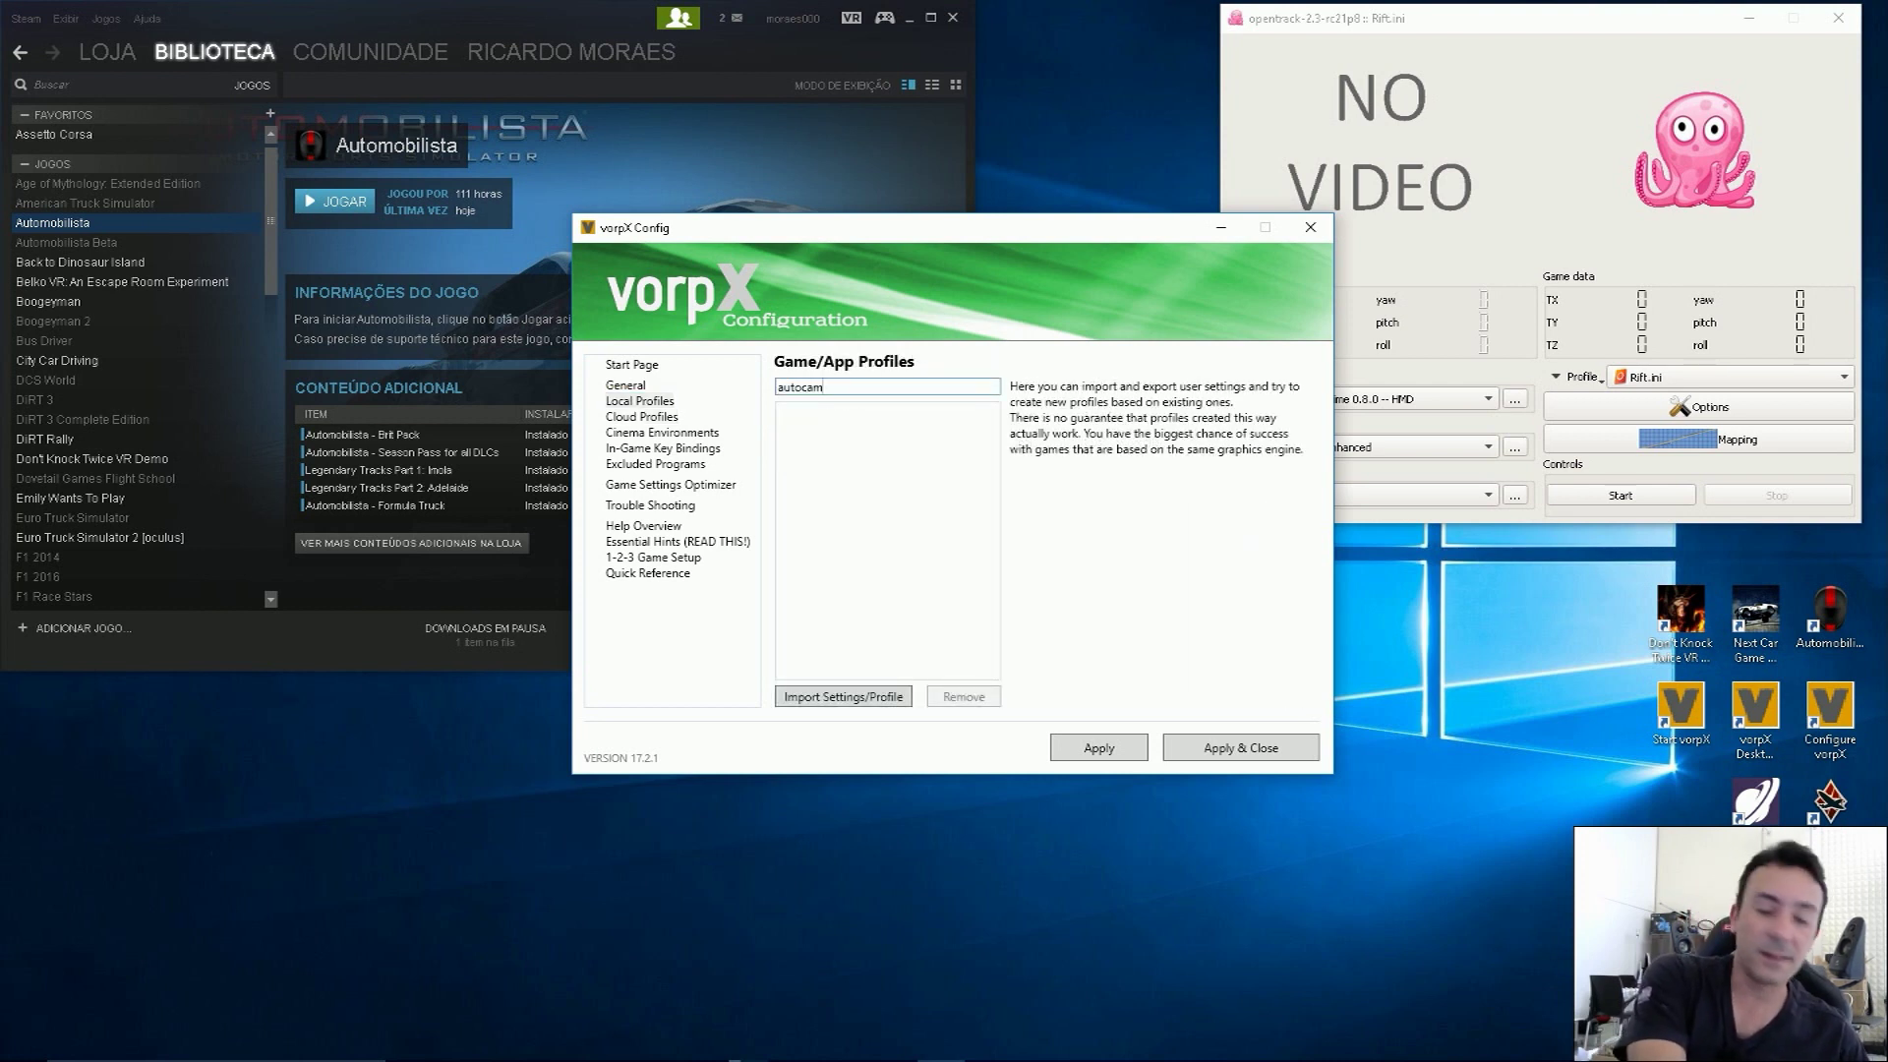
{"action": "key", "text": "BackSpace"}
{"action": "key", "text": "BackSpace"}
{"action": "key", "text": "BackSpace"}
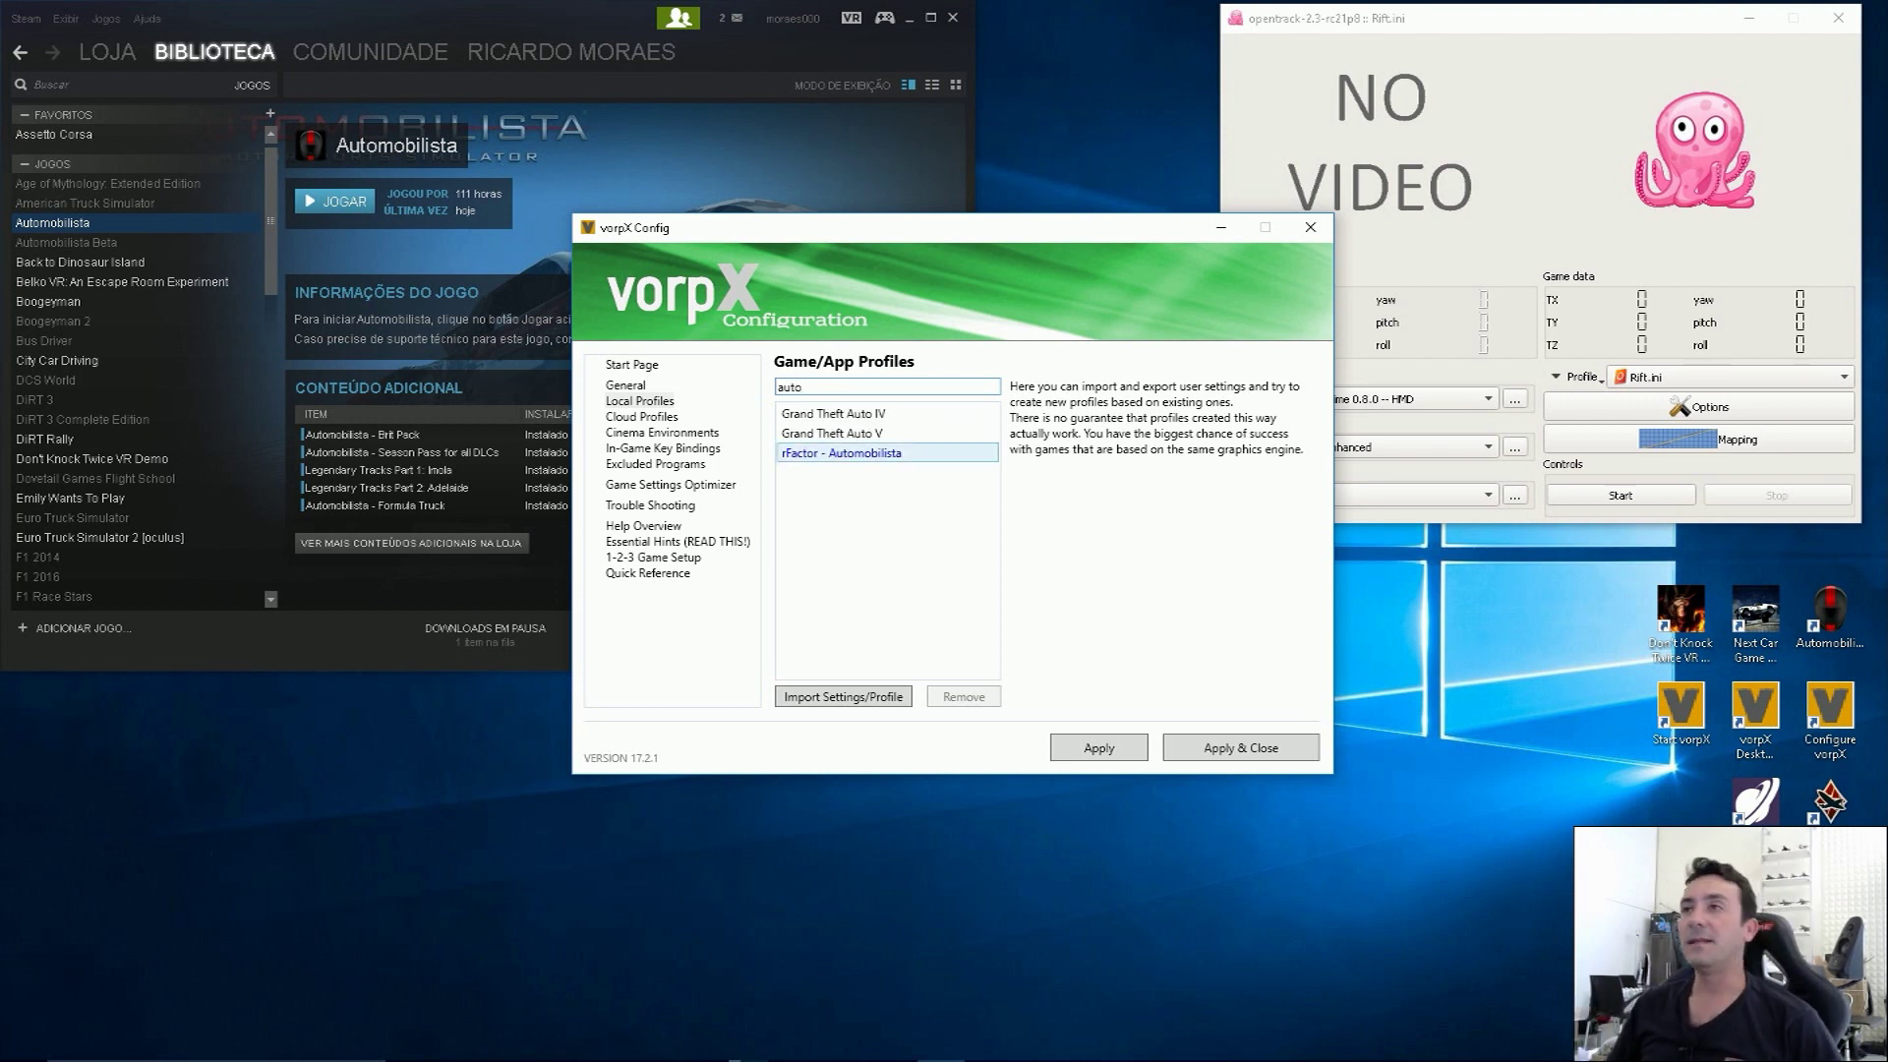
{"action": "left_click", "coordinate": [840, 452]}
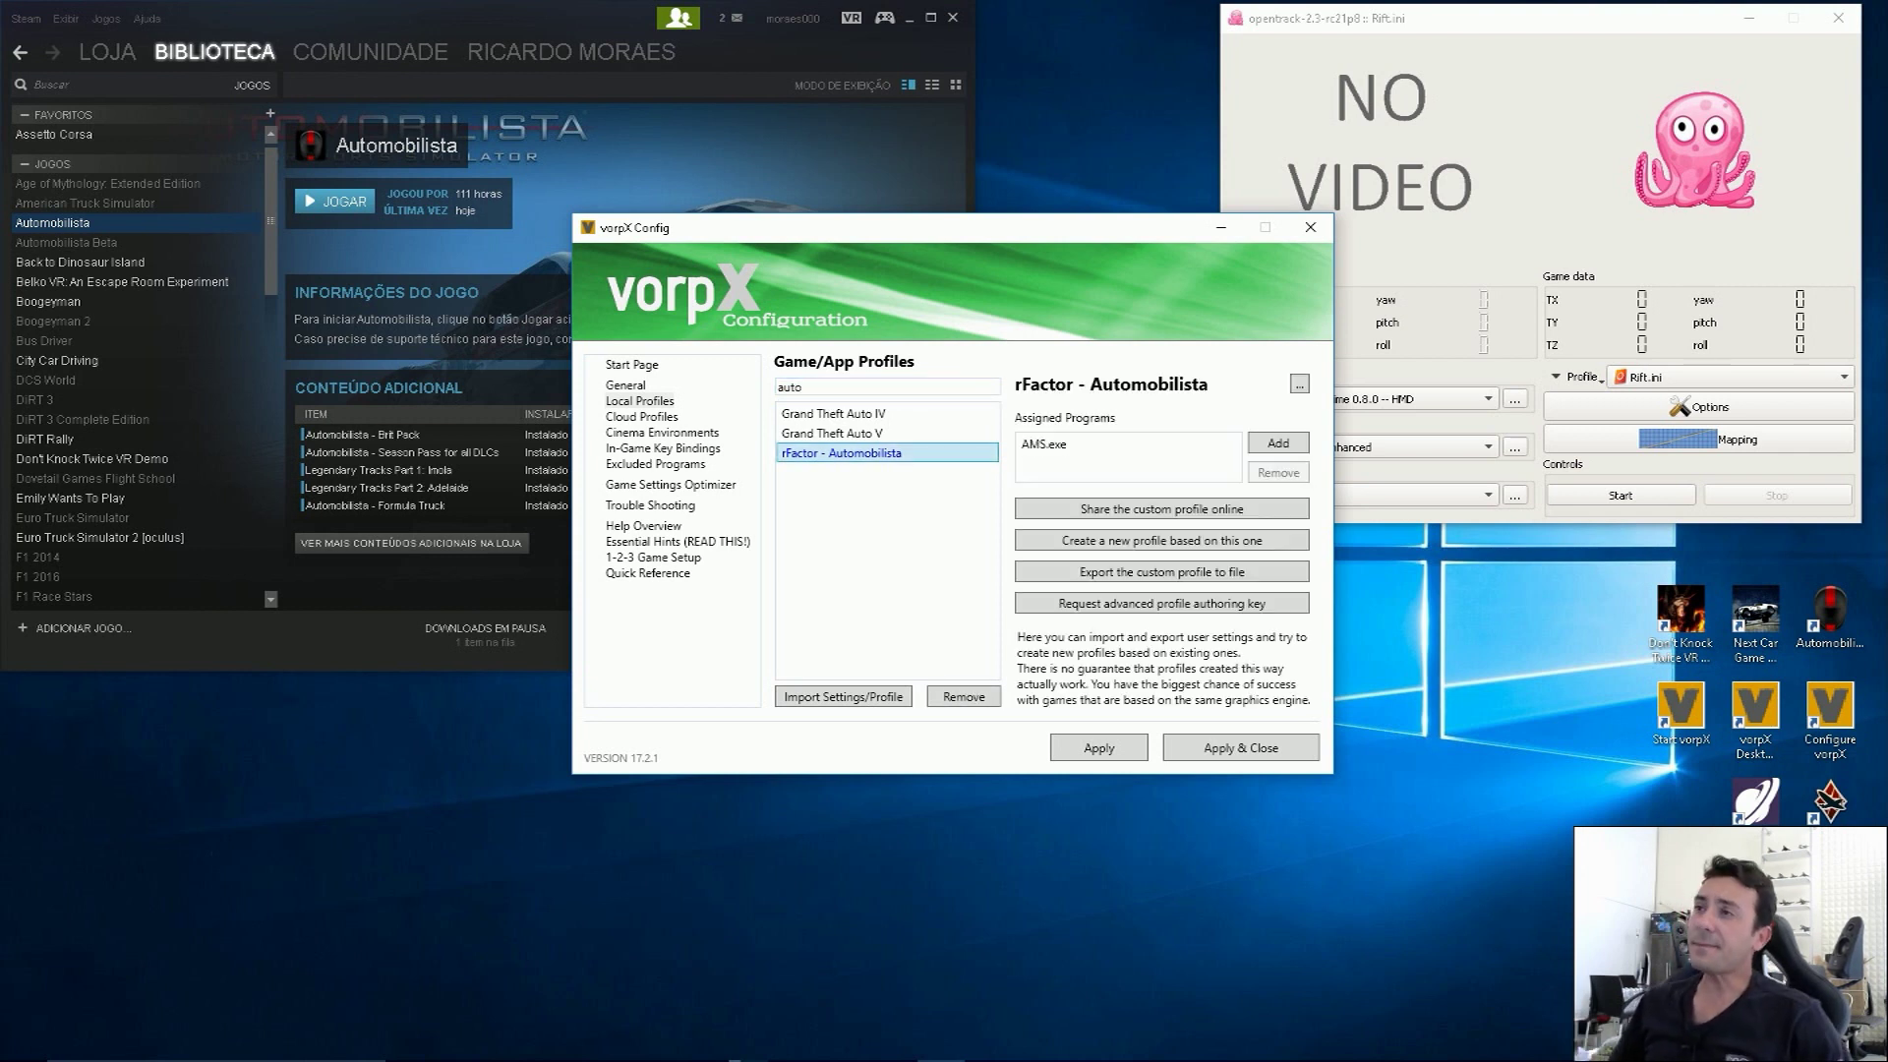
{"action": "left_click", "coordinate": [1127, 444]}
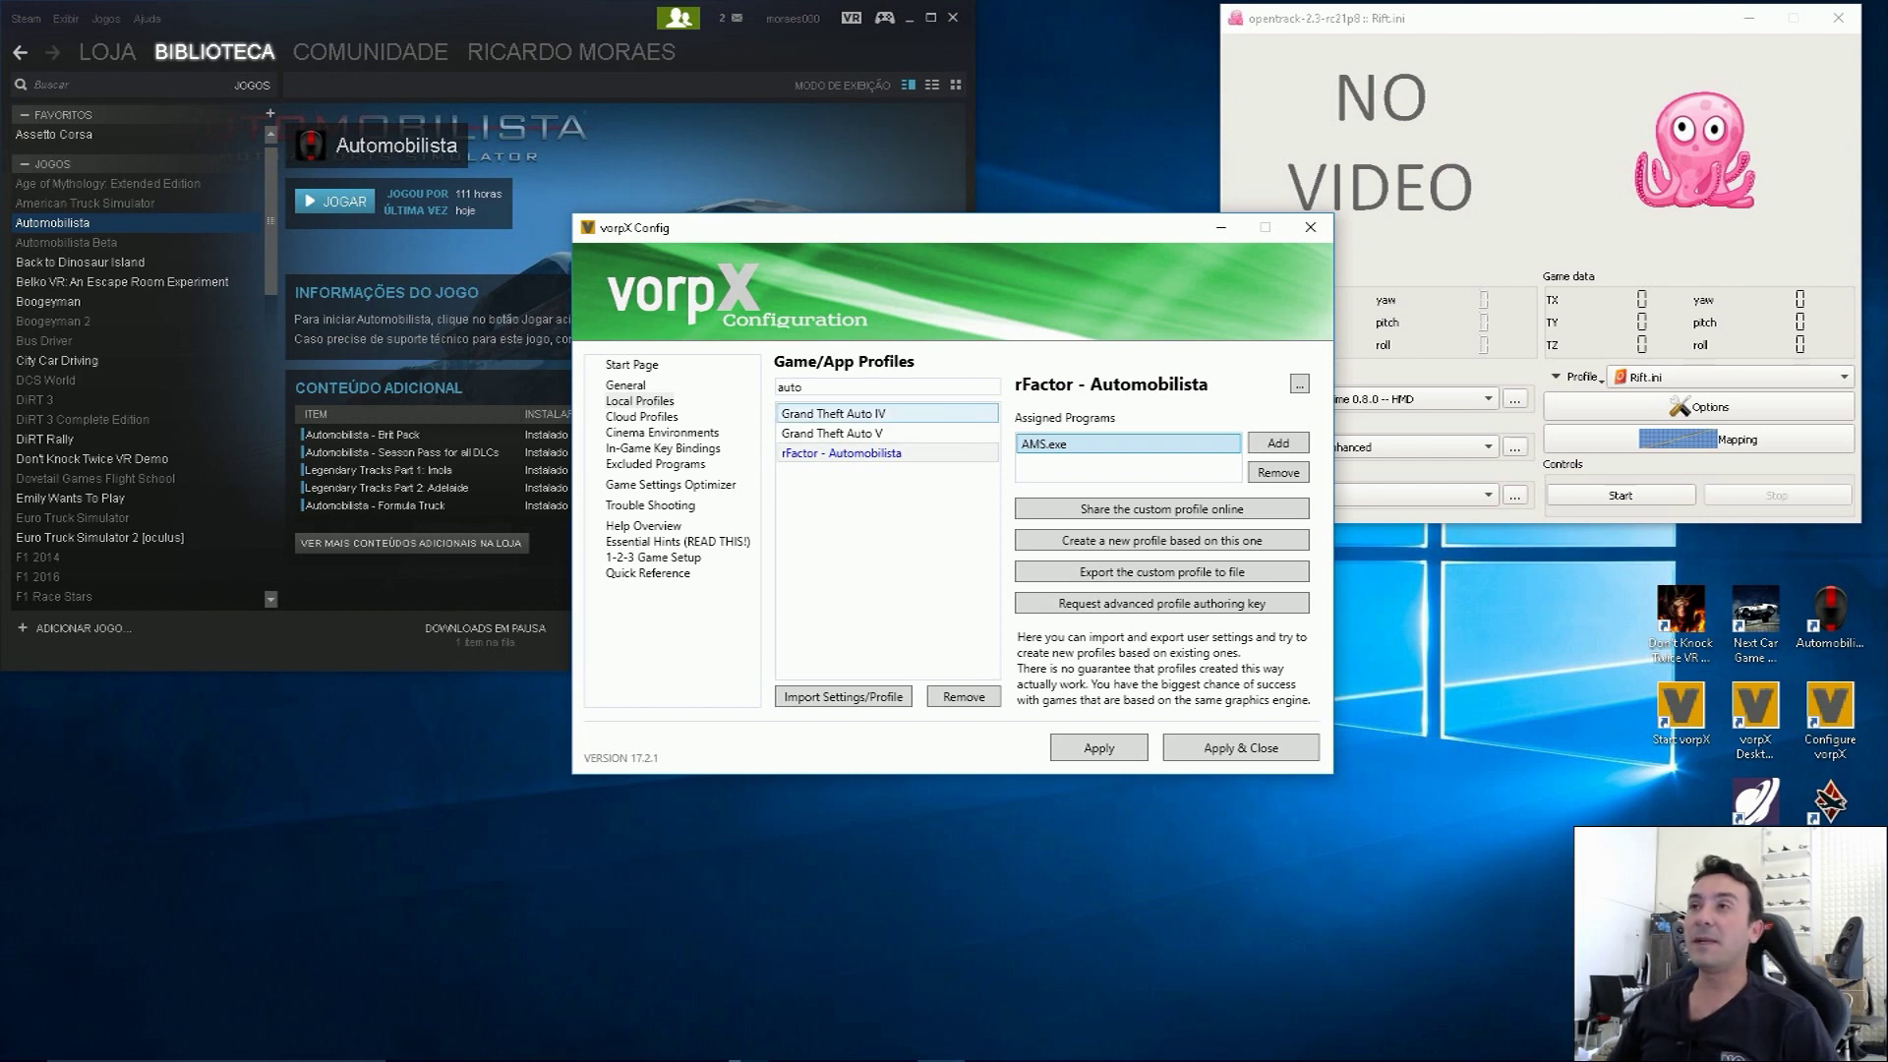
Step: Filter the local profiles by "rfa", compare the rFactor and rFactor - Automobilista profiles, and apply and close the configuration
{"action": "double_click", "coordinate": [790, 386]}
{"action": "type", "text": "rfa"}
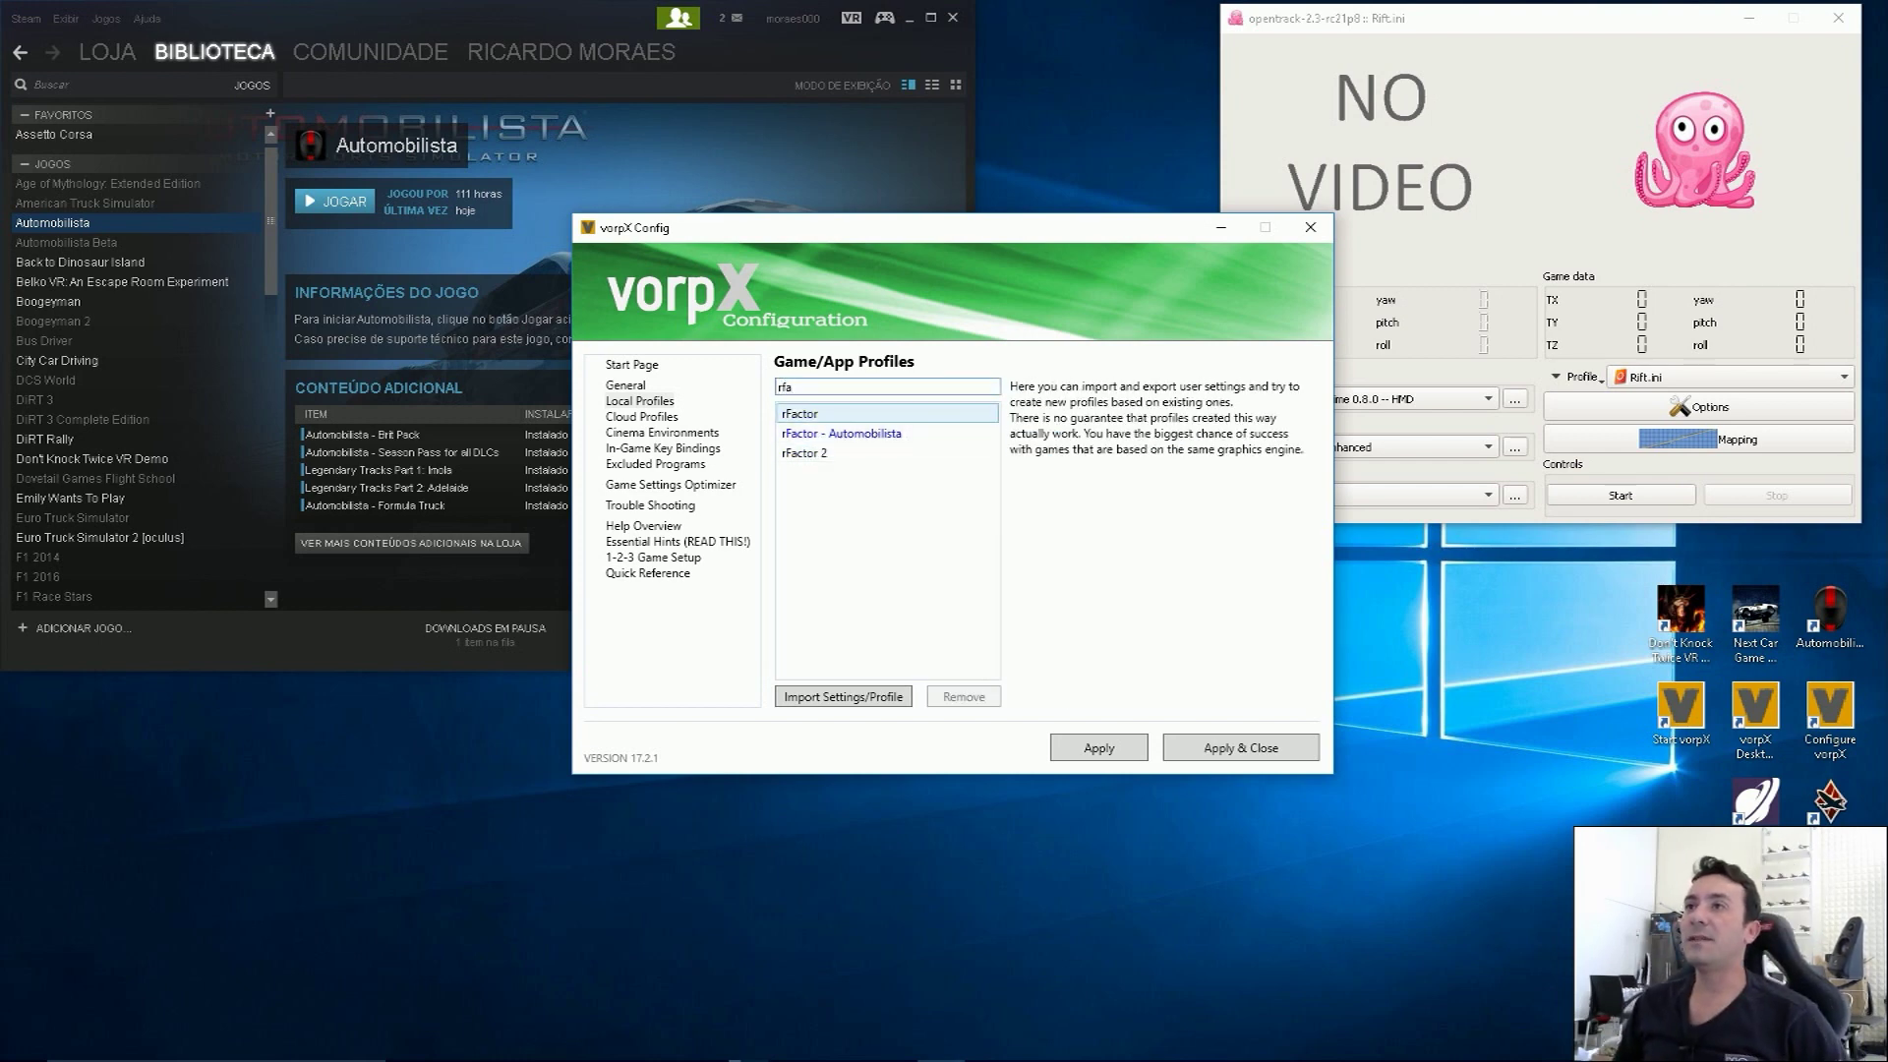
{"action": "left_click", "coordinate": [886, 413]}
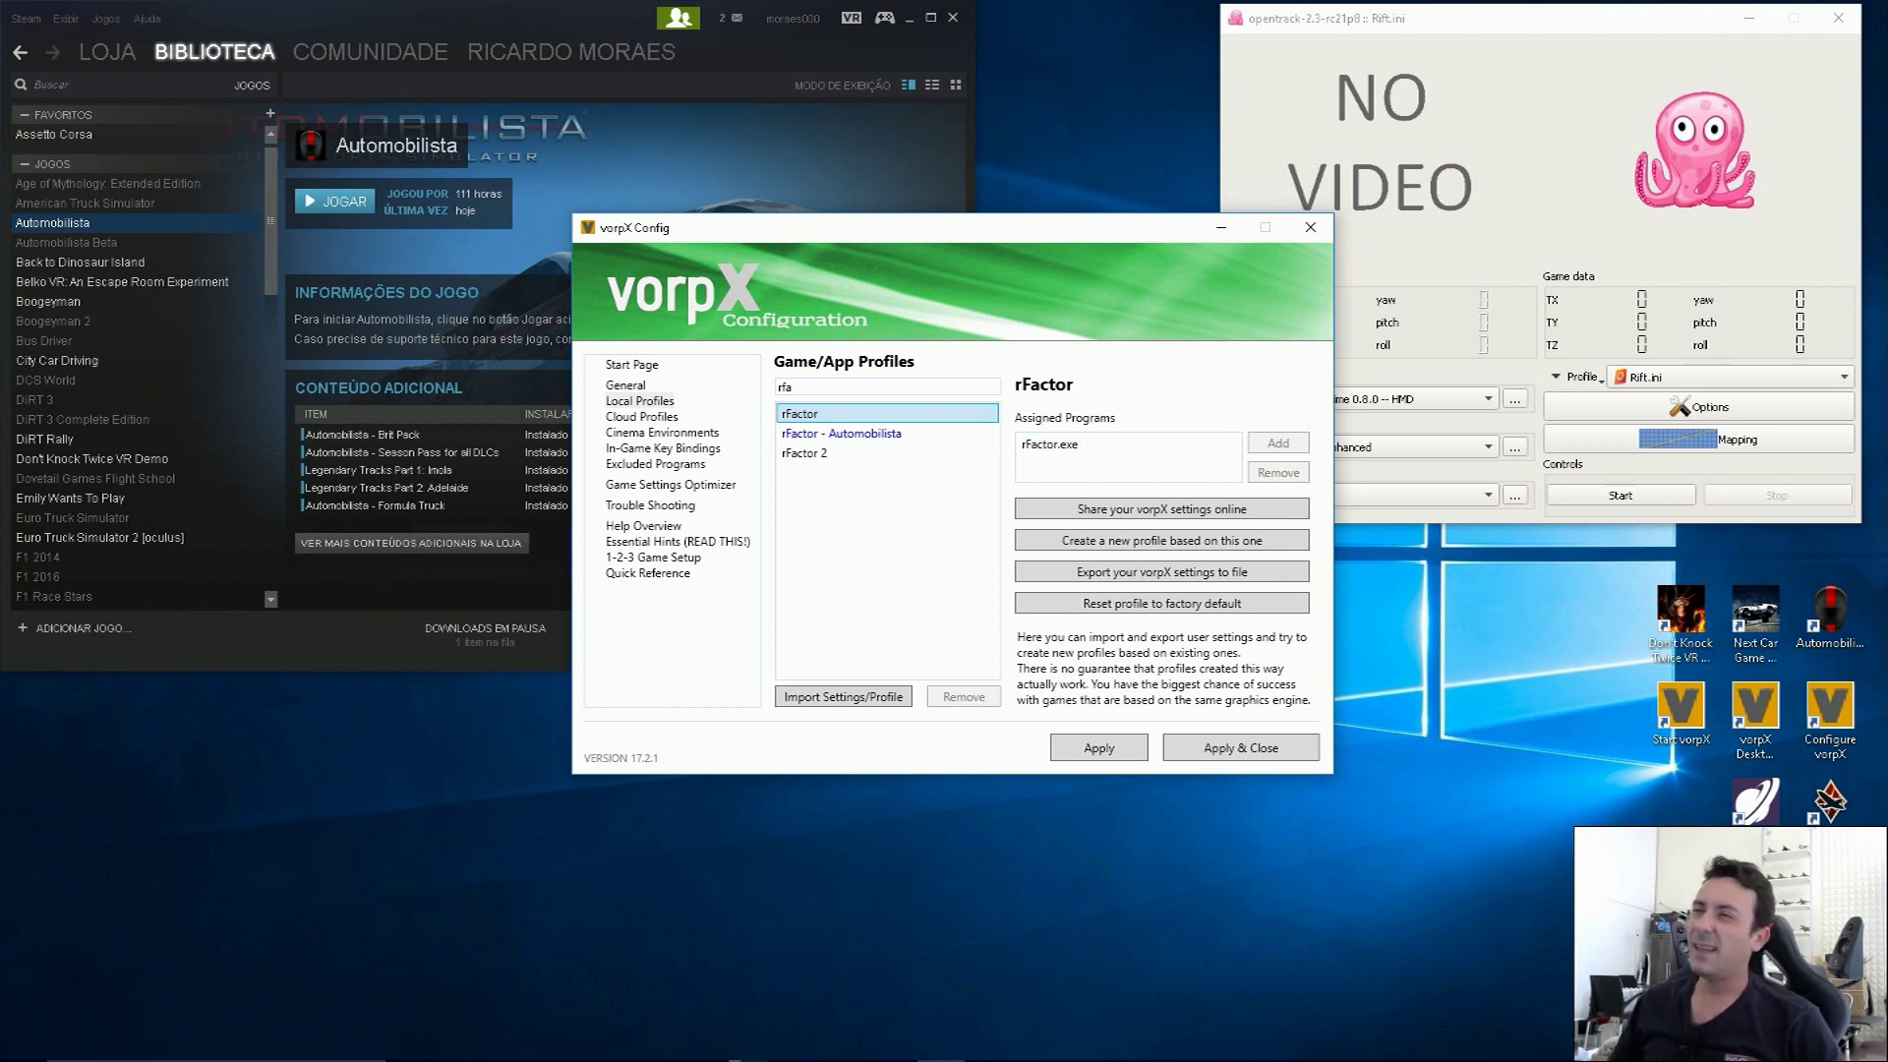
{"action": "left_click", "coordinate": [886, 433]}
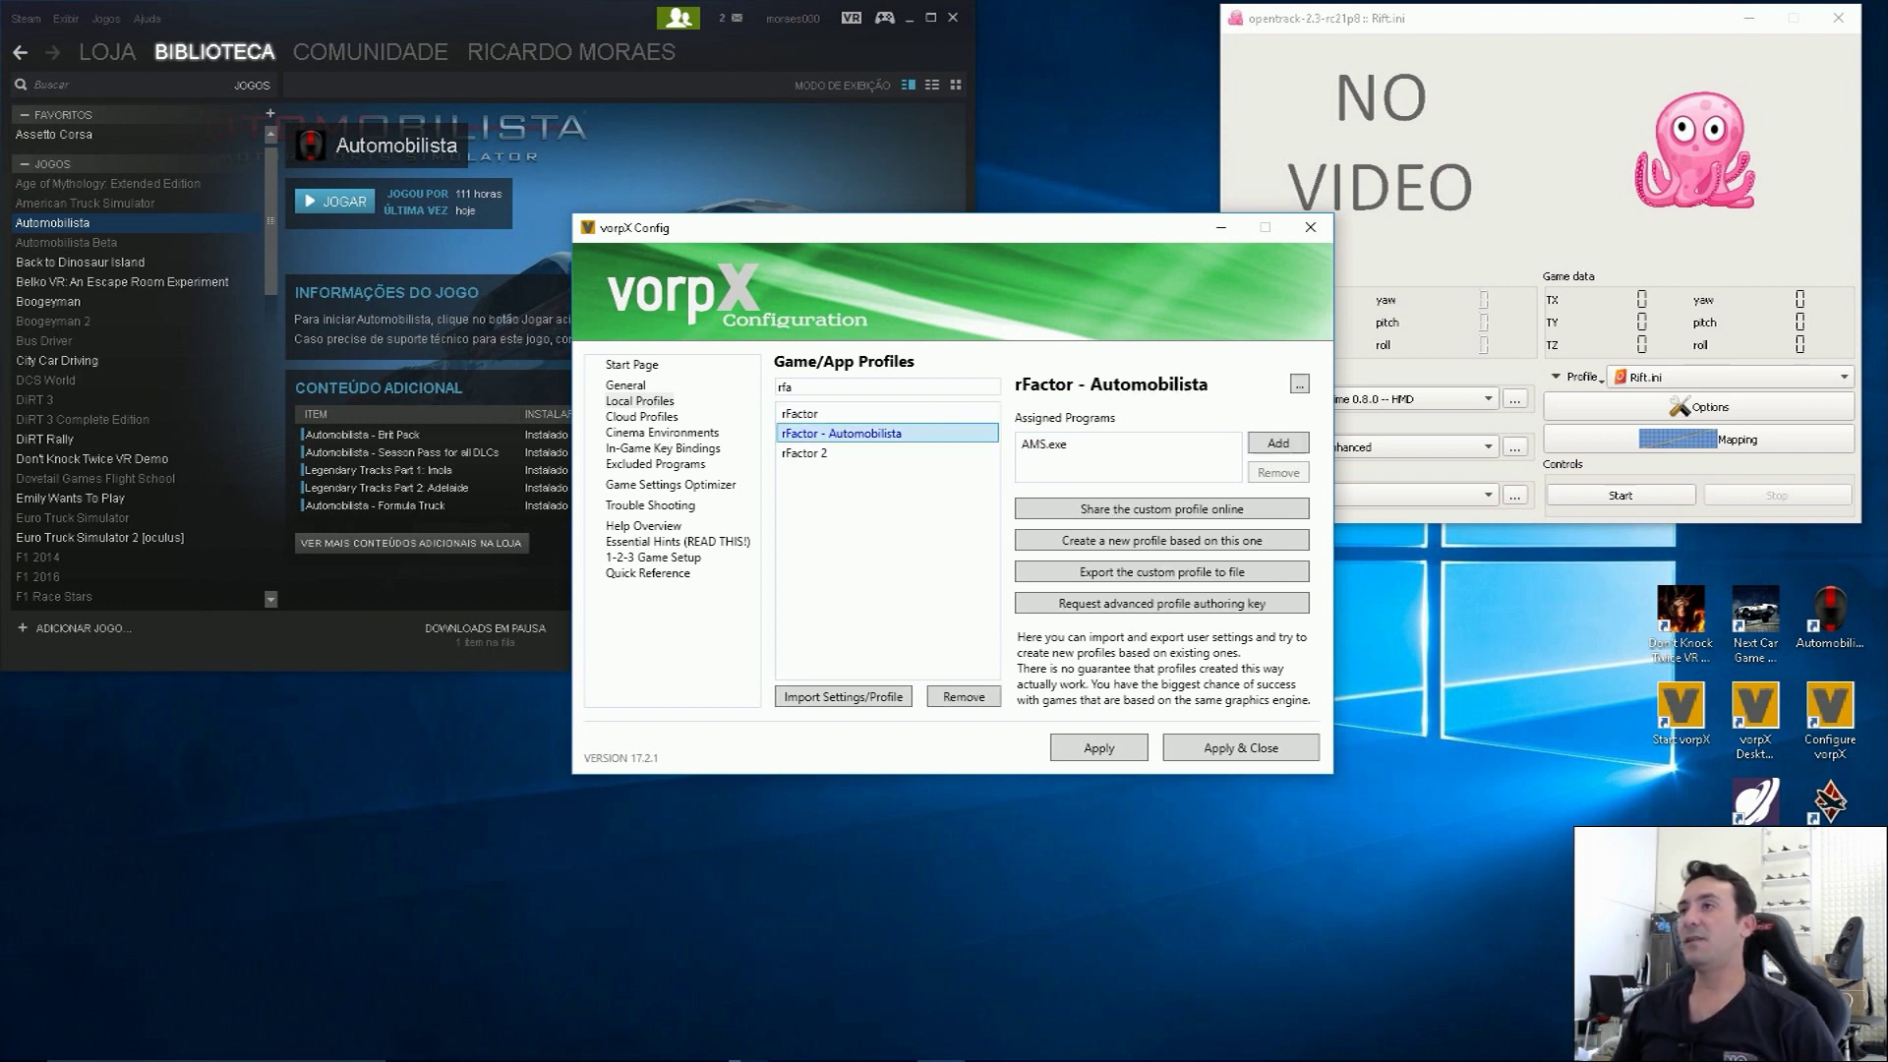
{"action": "left_click", "coordinate": [1127, 444]}
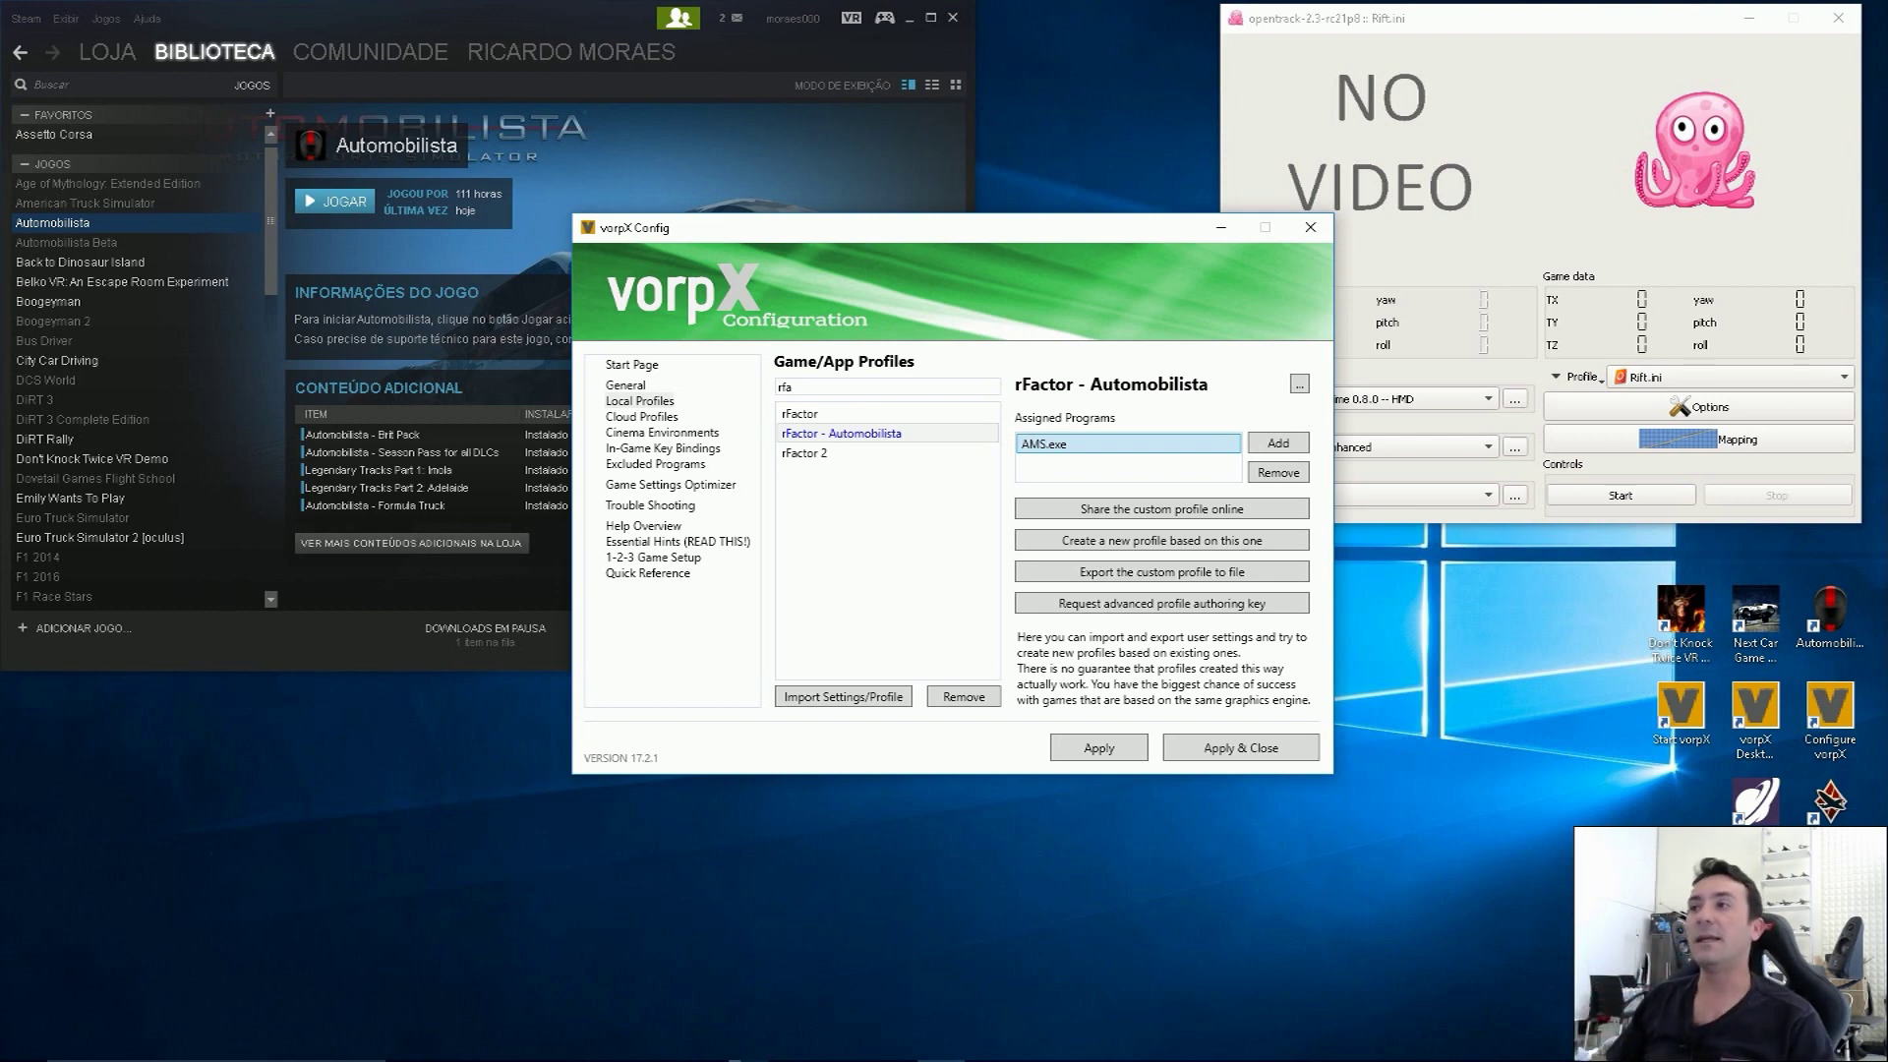
{"action": "left_click", "coordinate": [1240, 748]}
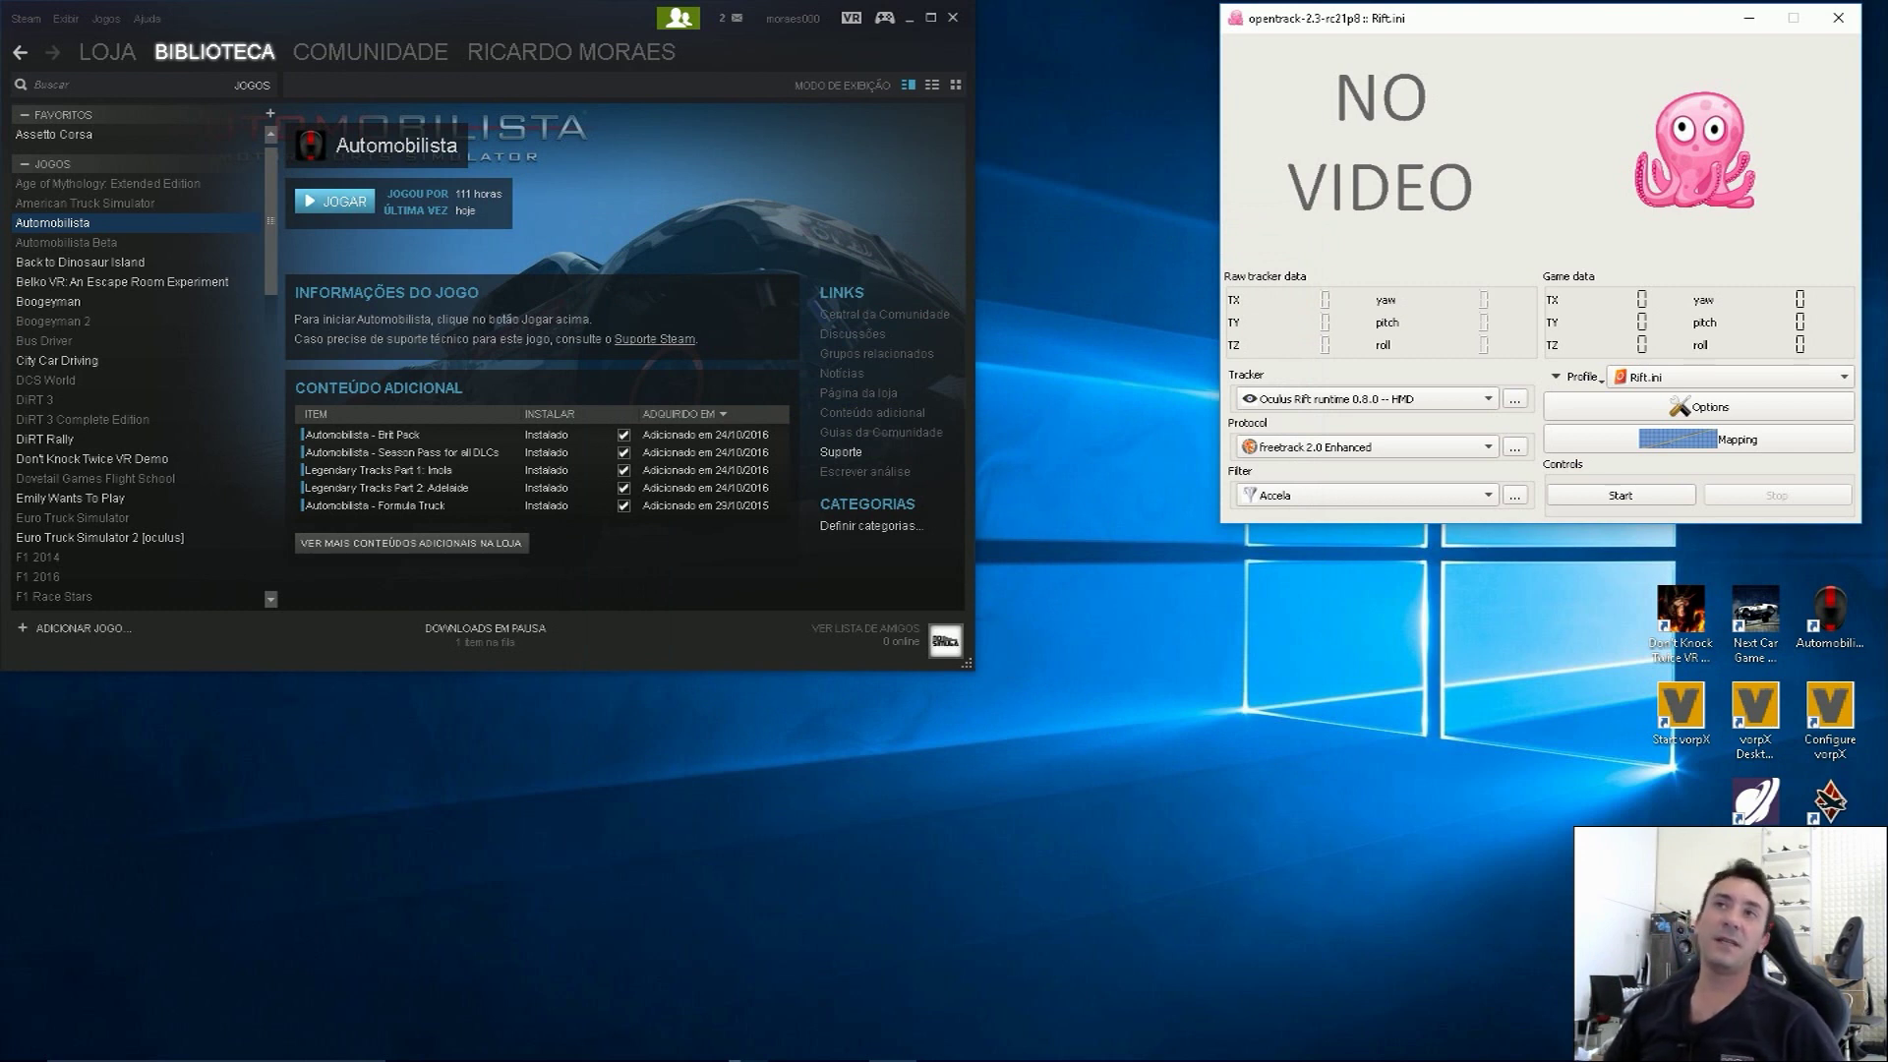
Step: Launch Automobilista from the Steam library with the configuration tool option (Iniciar ferramenta de configuração)
{"action": "left_click", "coordinate": [334, 201]}
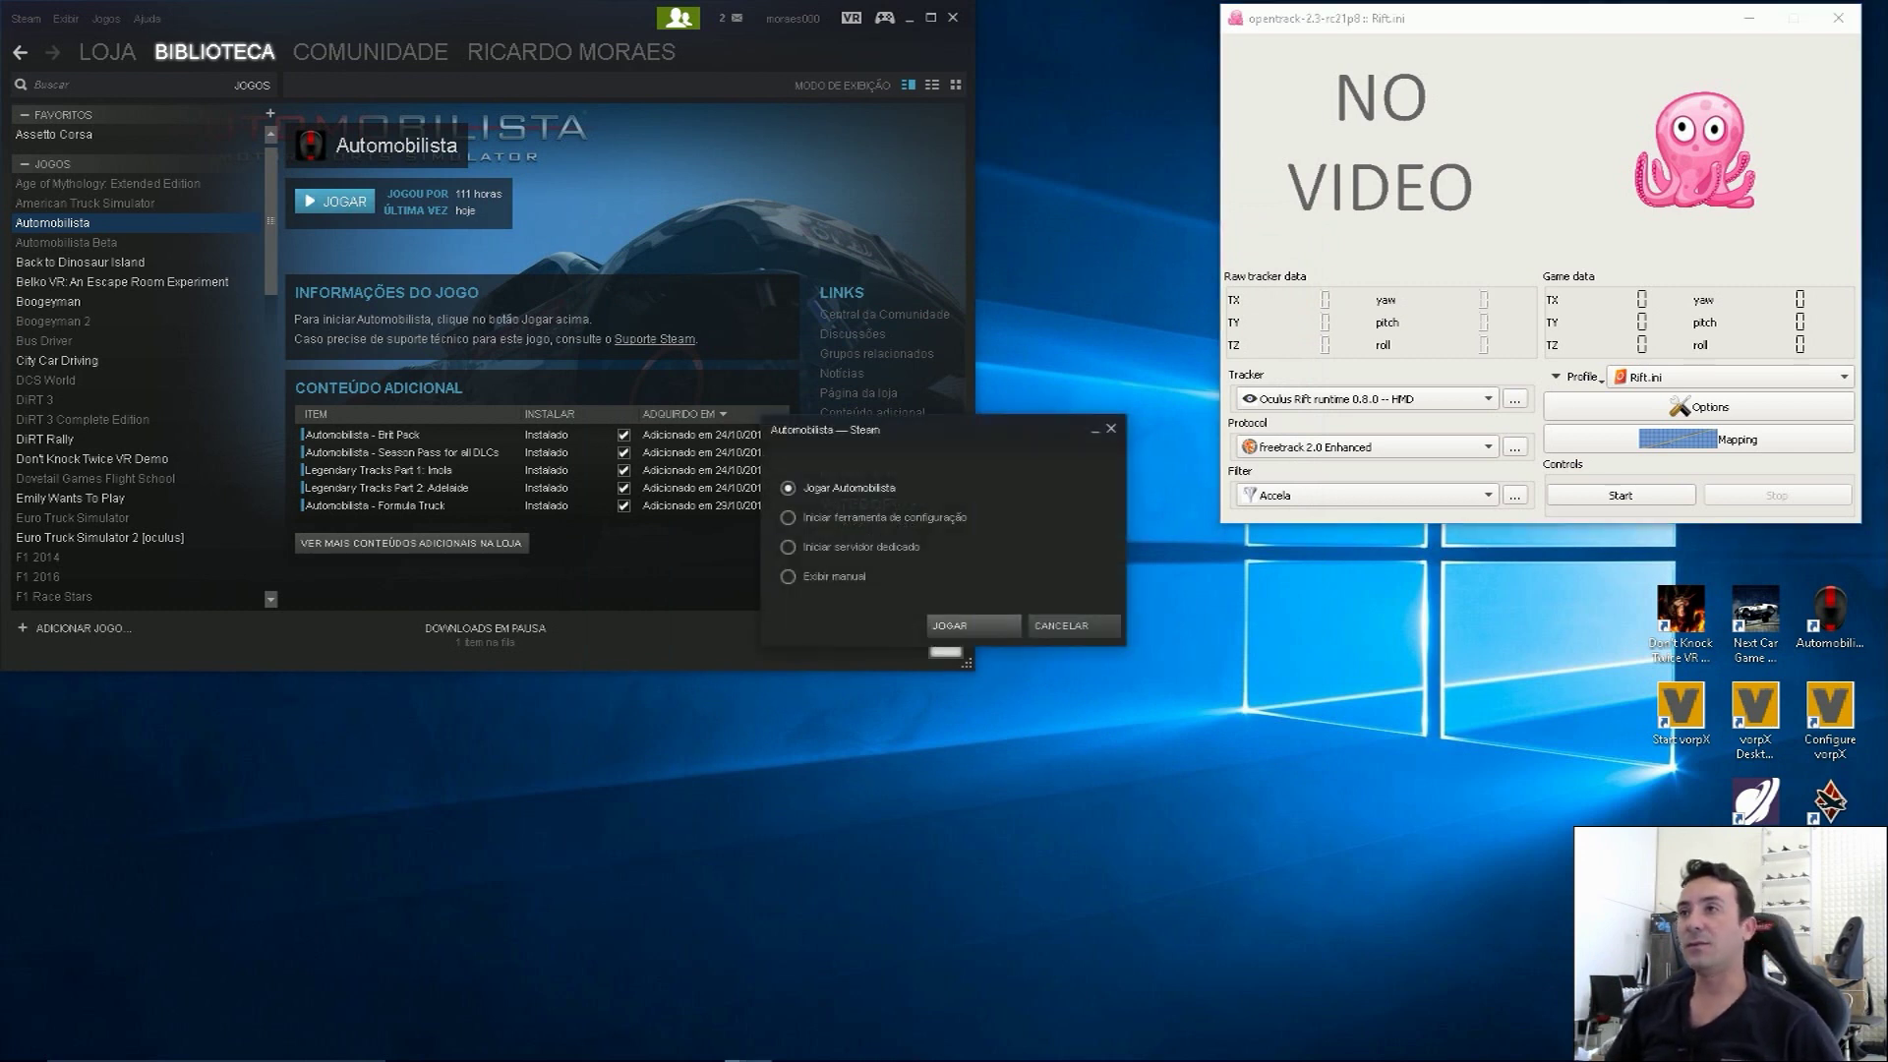
{"action": "left_click", "coordinate": [787, 517]}
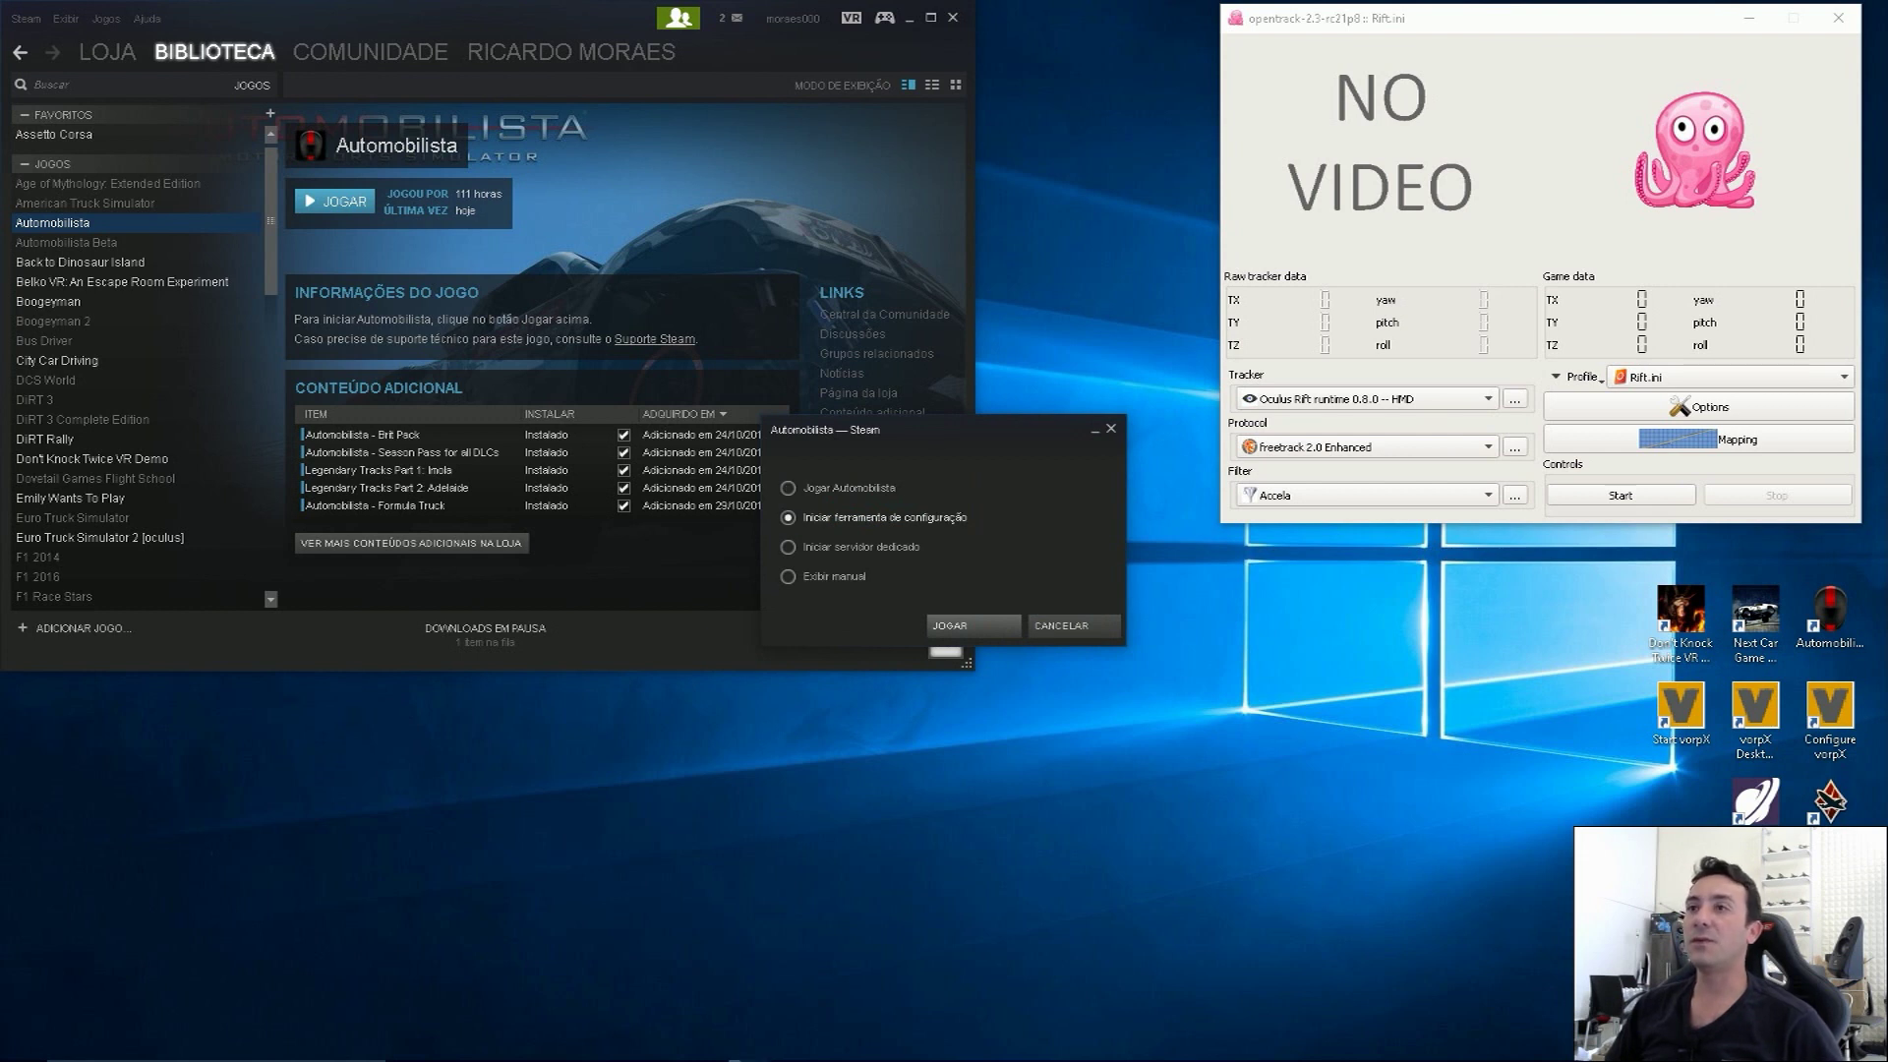
{"action": "left_click", "coordinate": [972, 625]}
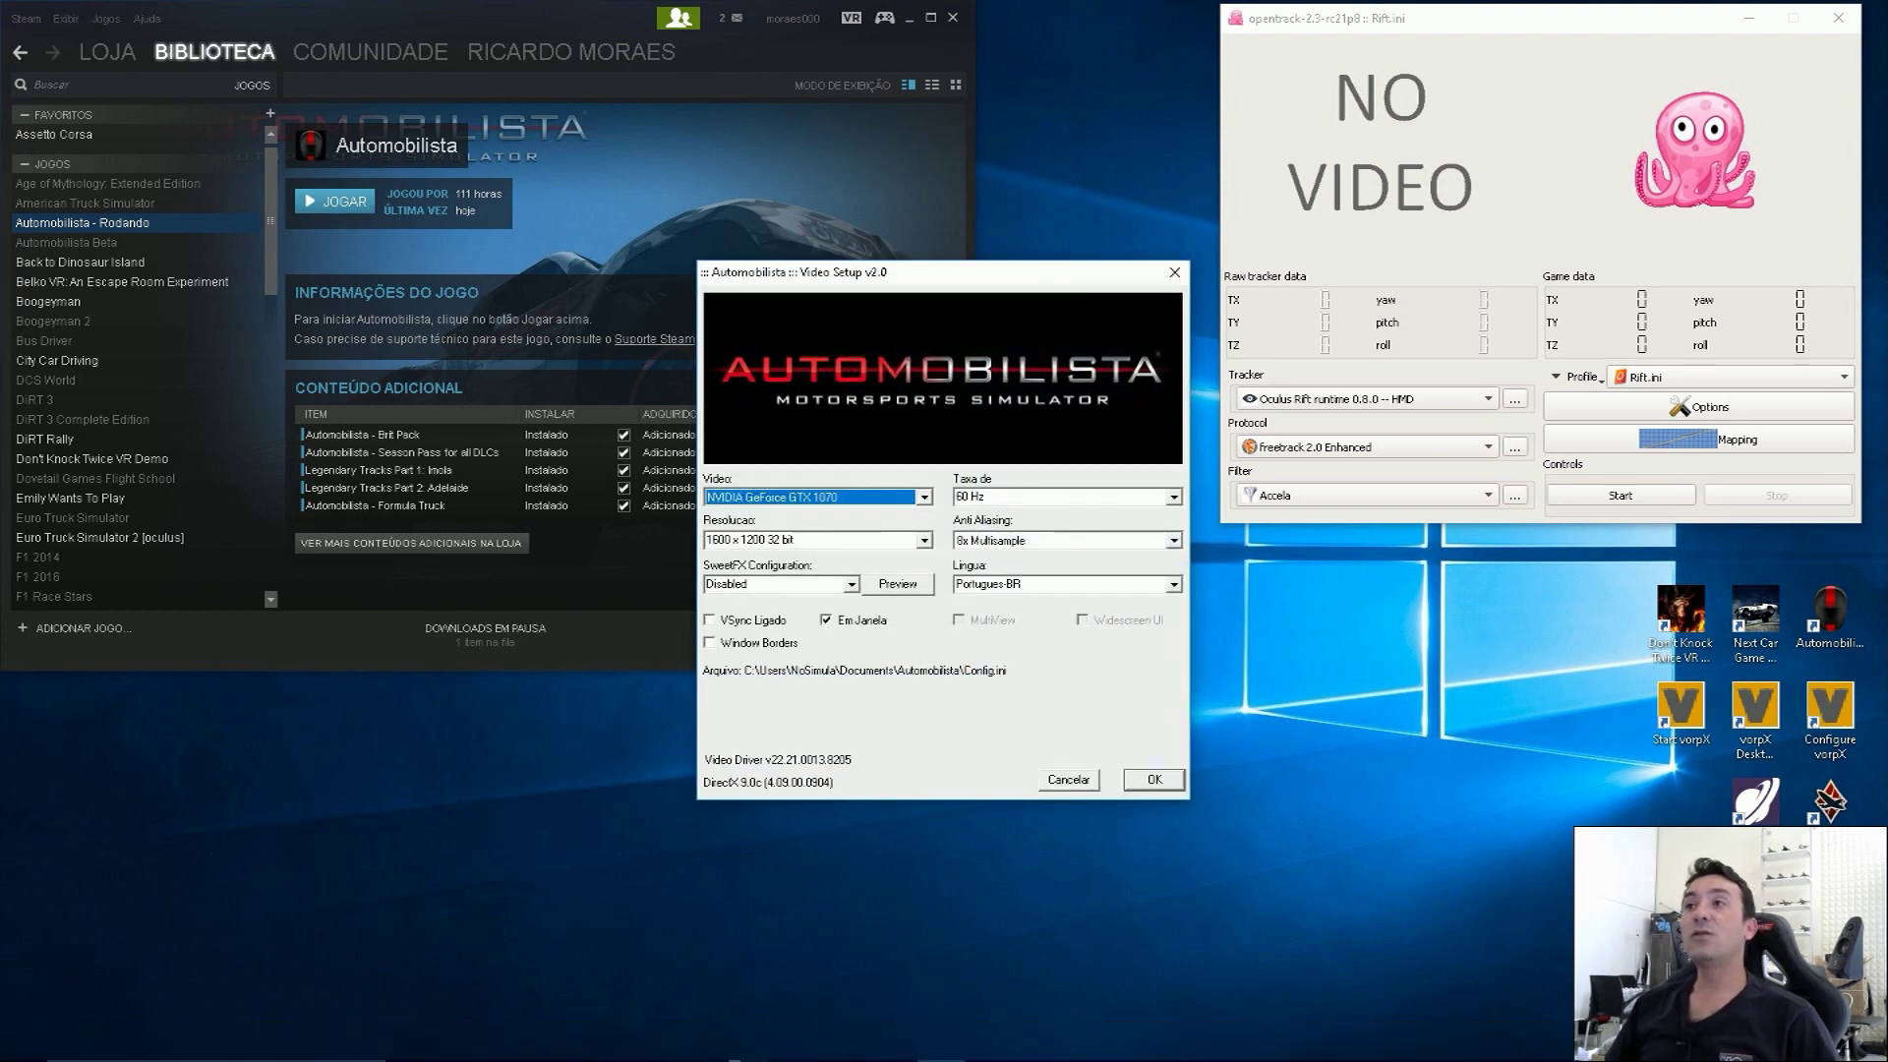
Step: Look through the available resolutions in the Automobilista video setup and choose 1600 x 1200 32 bit
{"action": "left_click", "coordinate": [923, 540]}
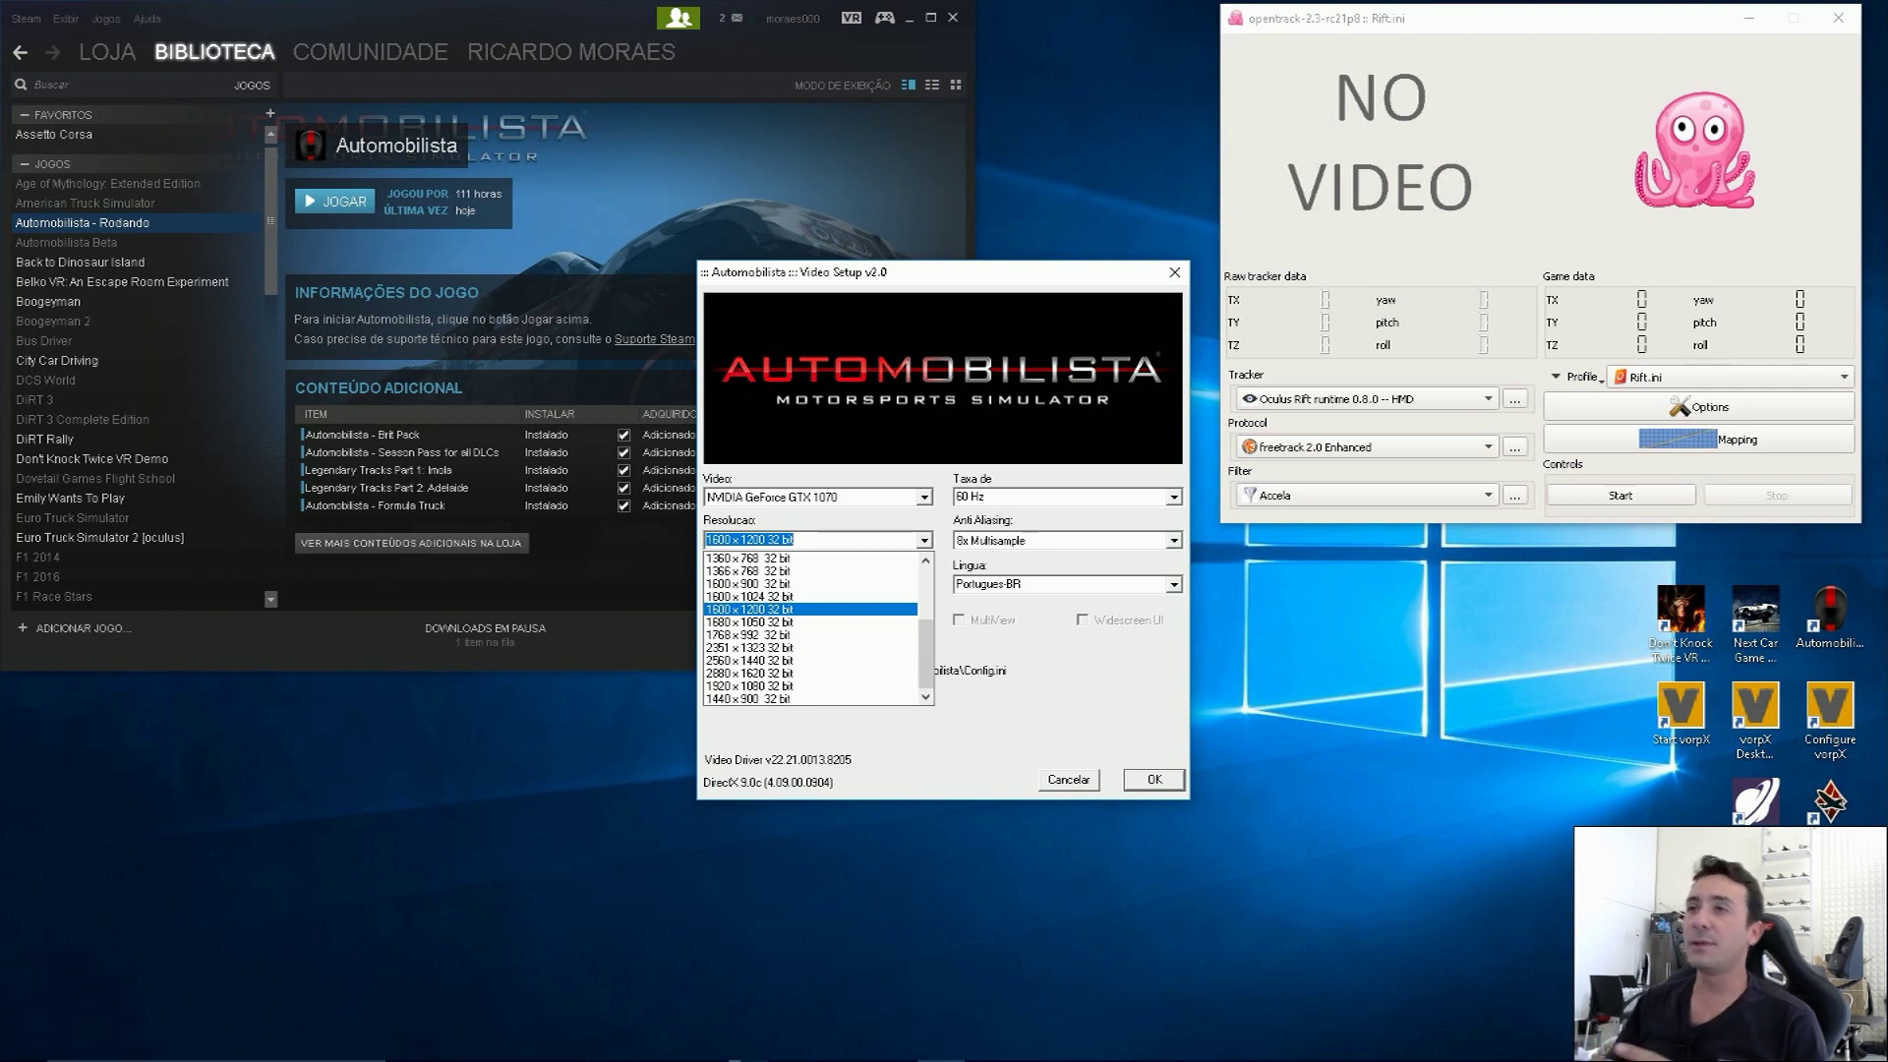
{"action": "scroll", "coordinate": [811, 634], "scroll_direction": "up", "scroll_amount": 2}
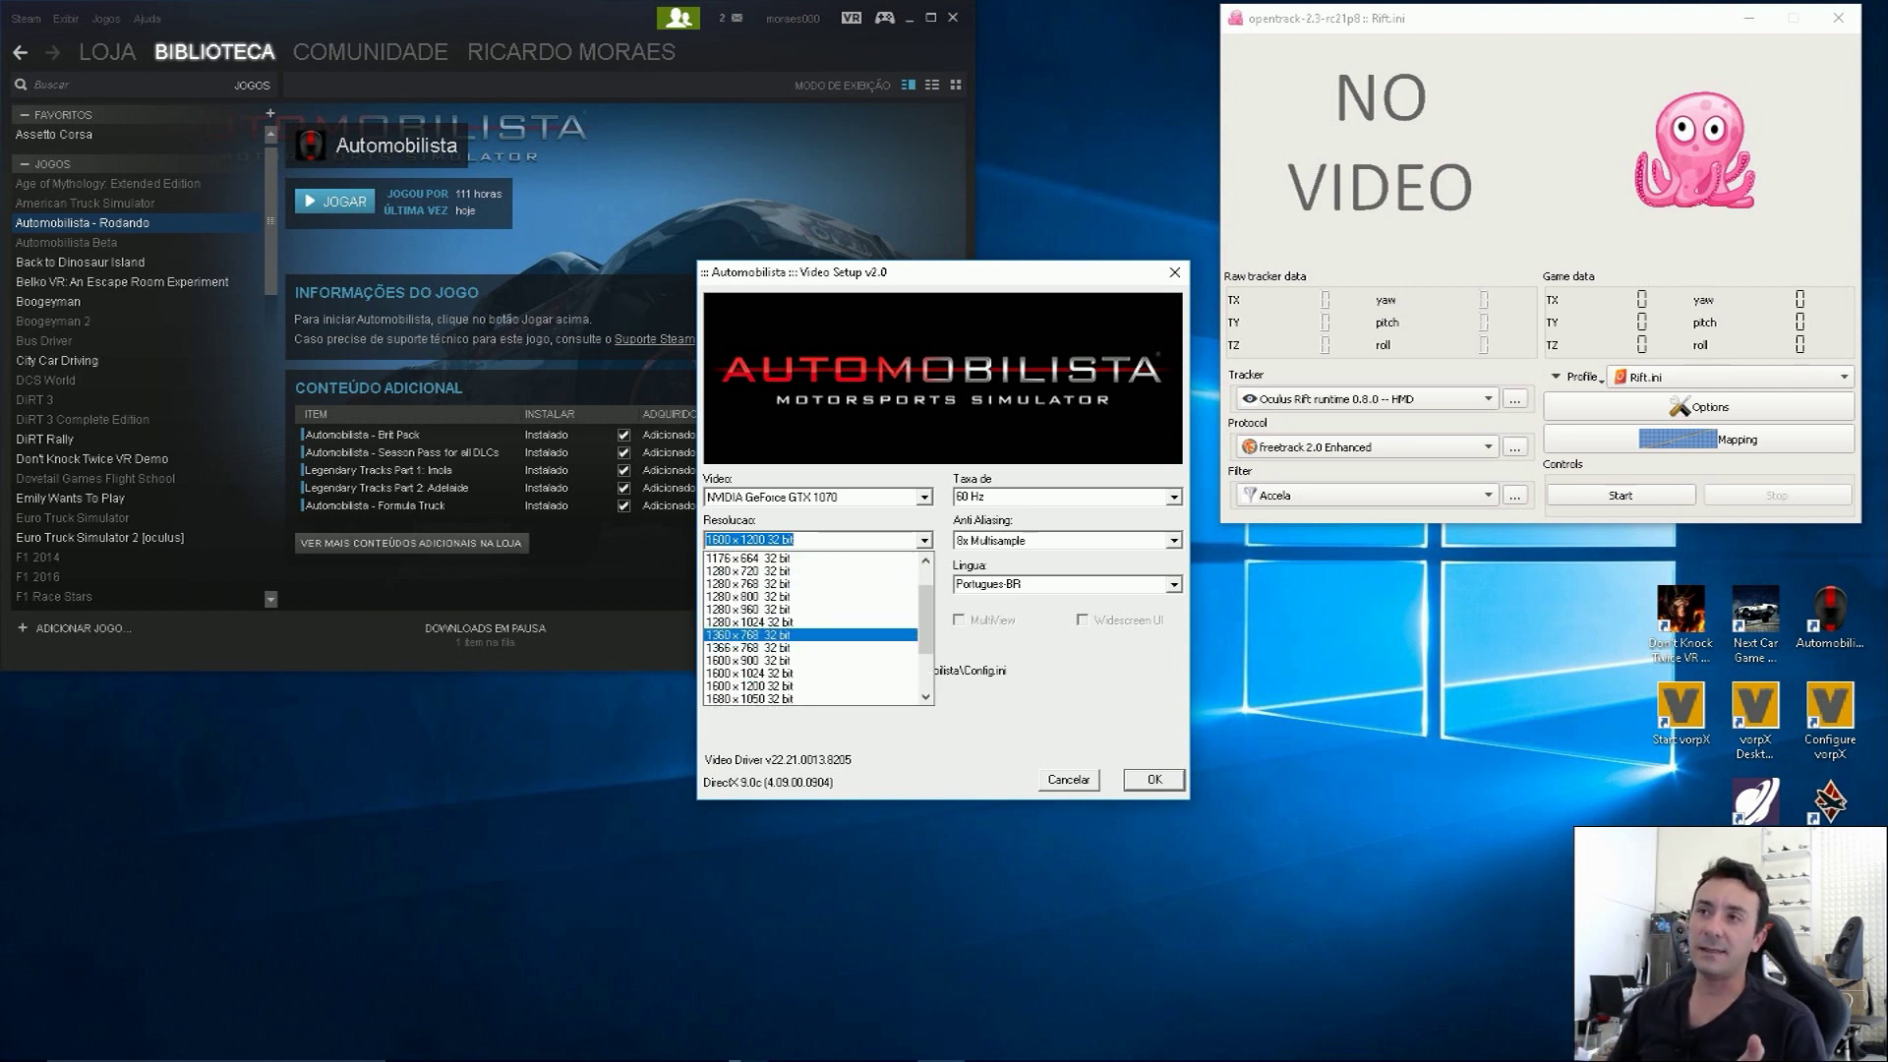
{"action": "scroll", "coordinate": [811, 600], "scroll_direction": "down", "scroll_amount": 2}
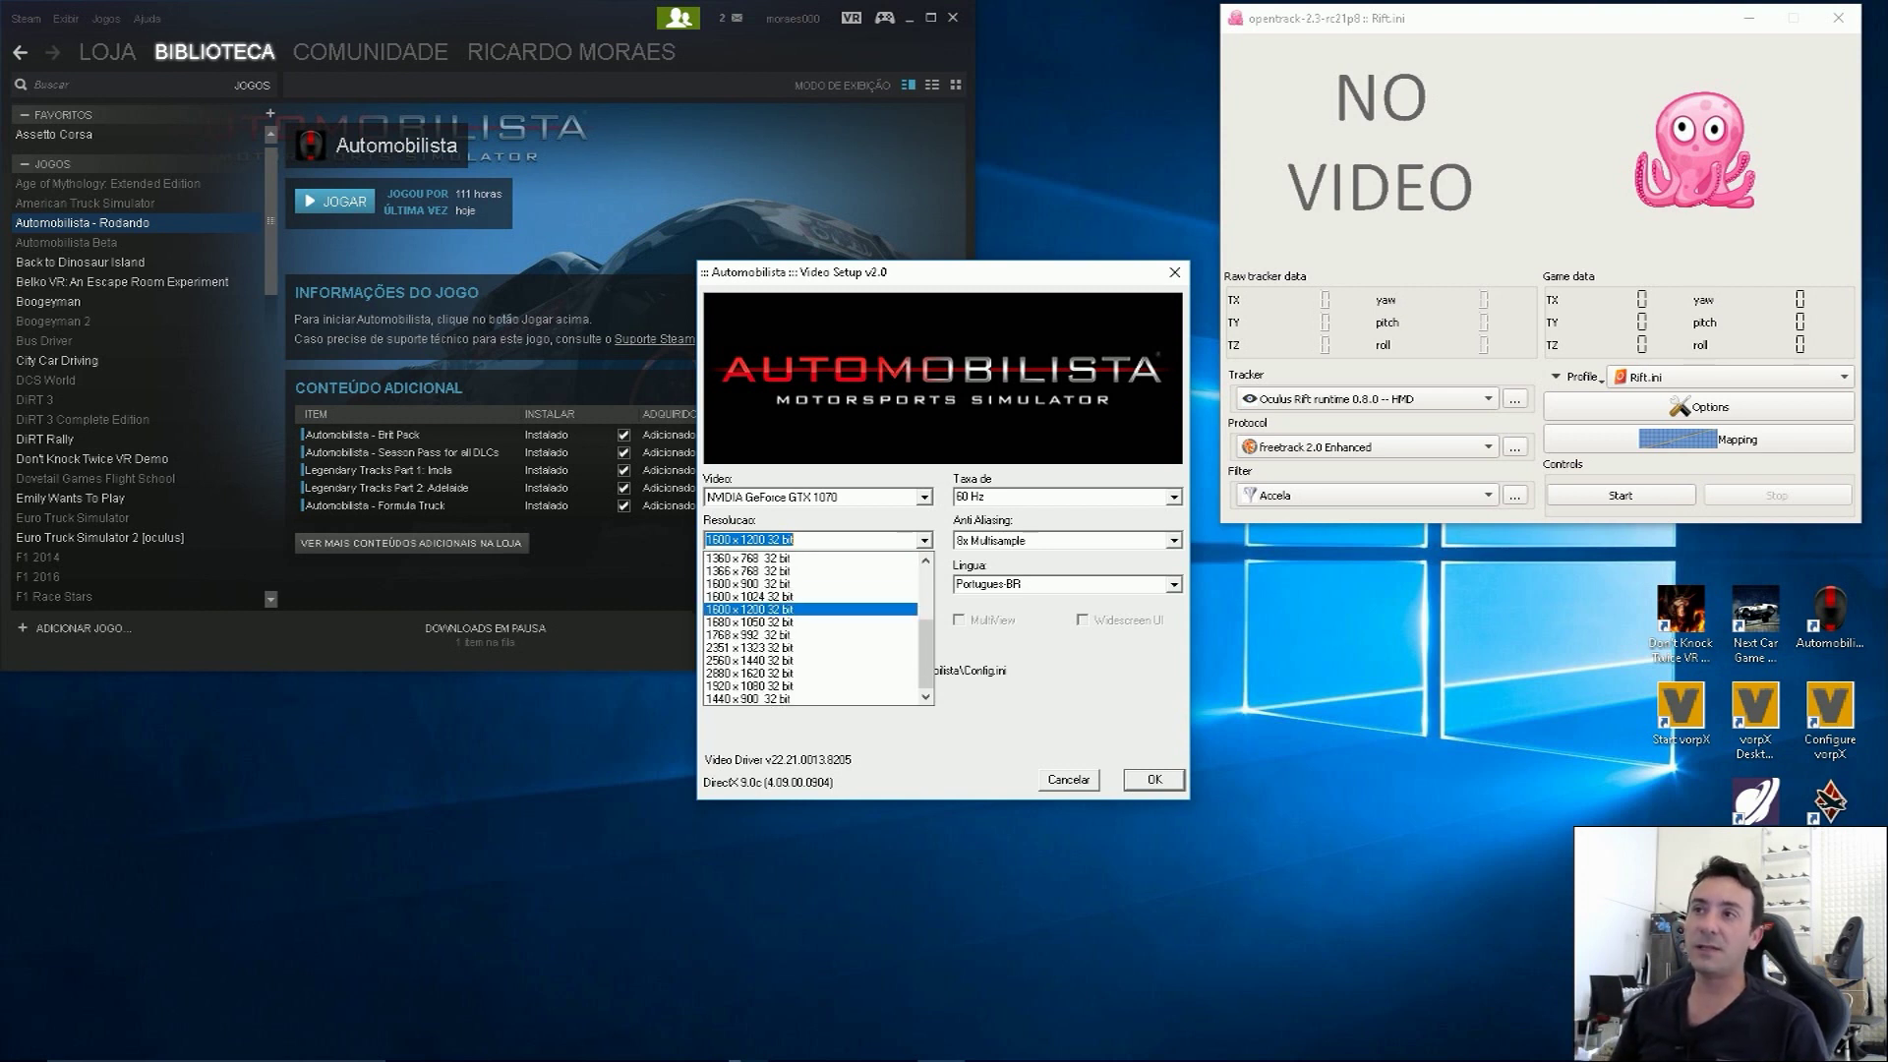
{"action": "left_click", "coordinate": [811, 609]}
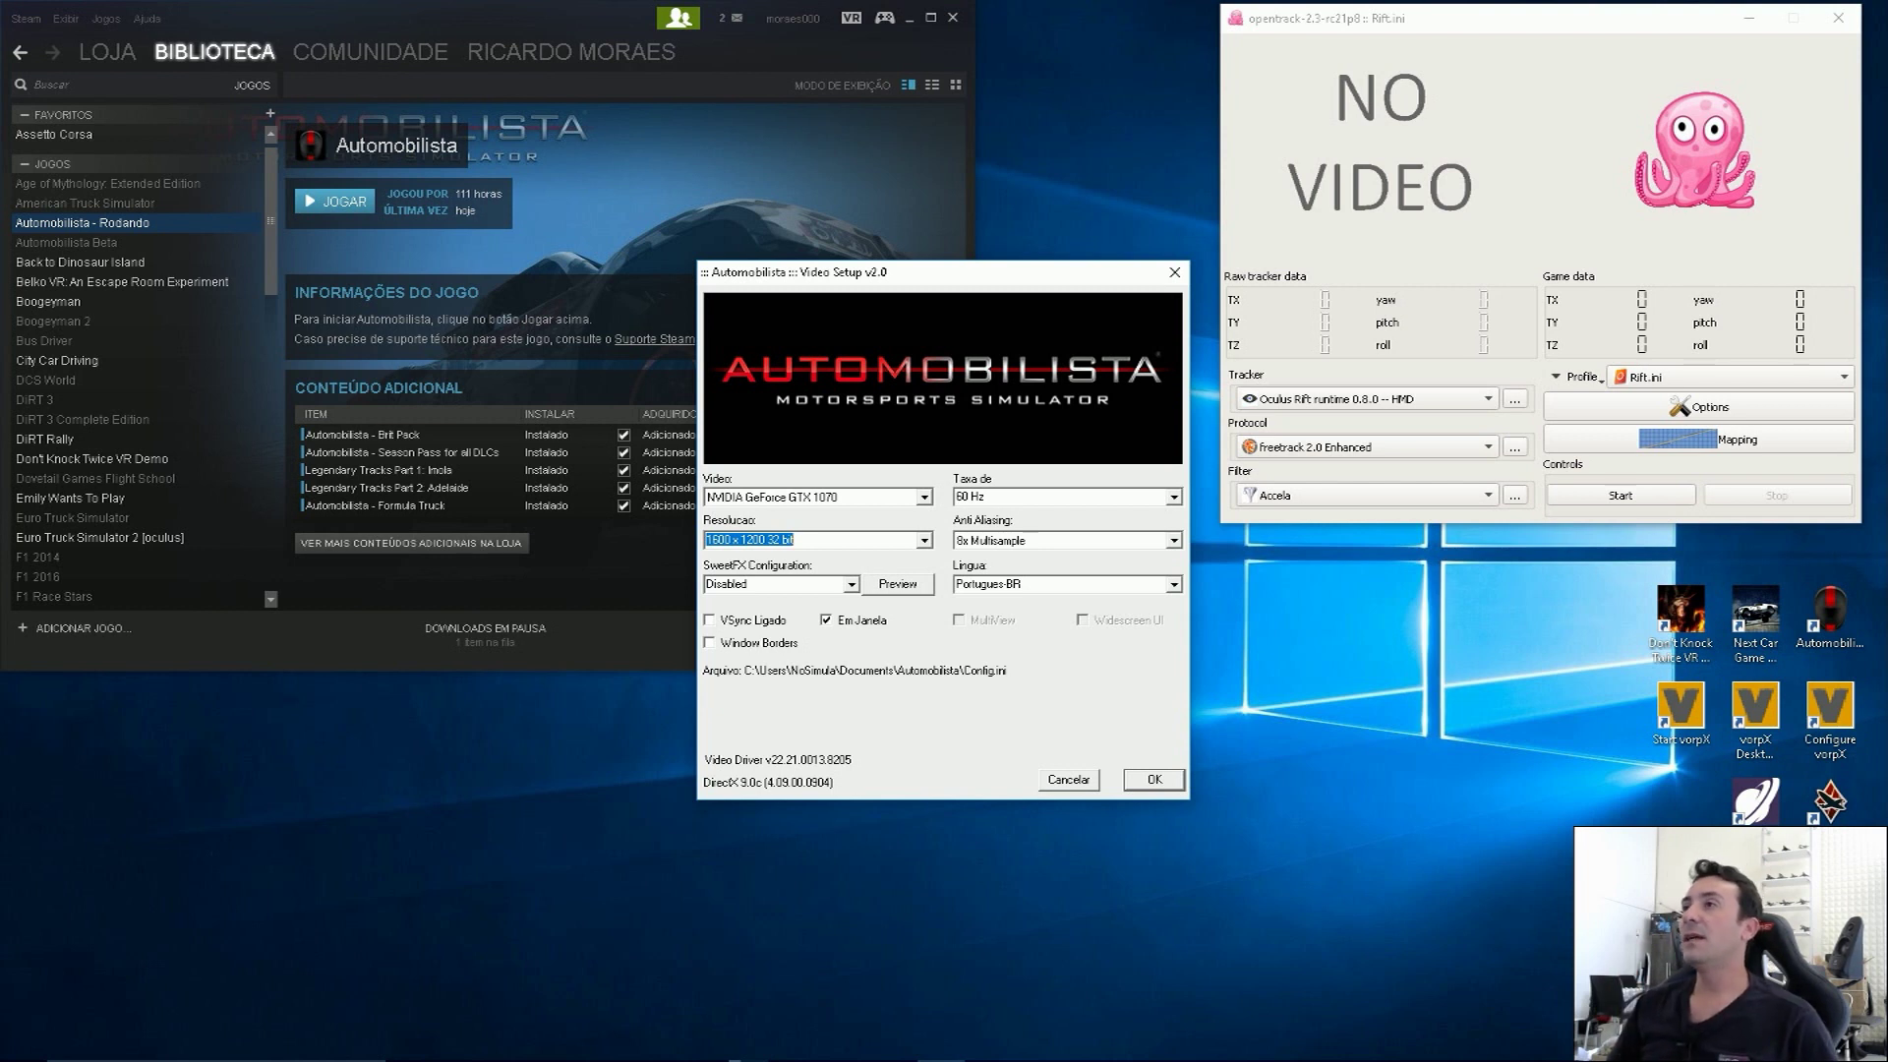
Step: Set the anti-aliasing to 8x Multisample and accept the video setup
{"action": "left_click", "coordinate": [1173, 540]}
{"action": "left_click", "coordinate": [1066, 597]}
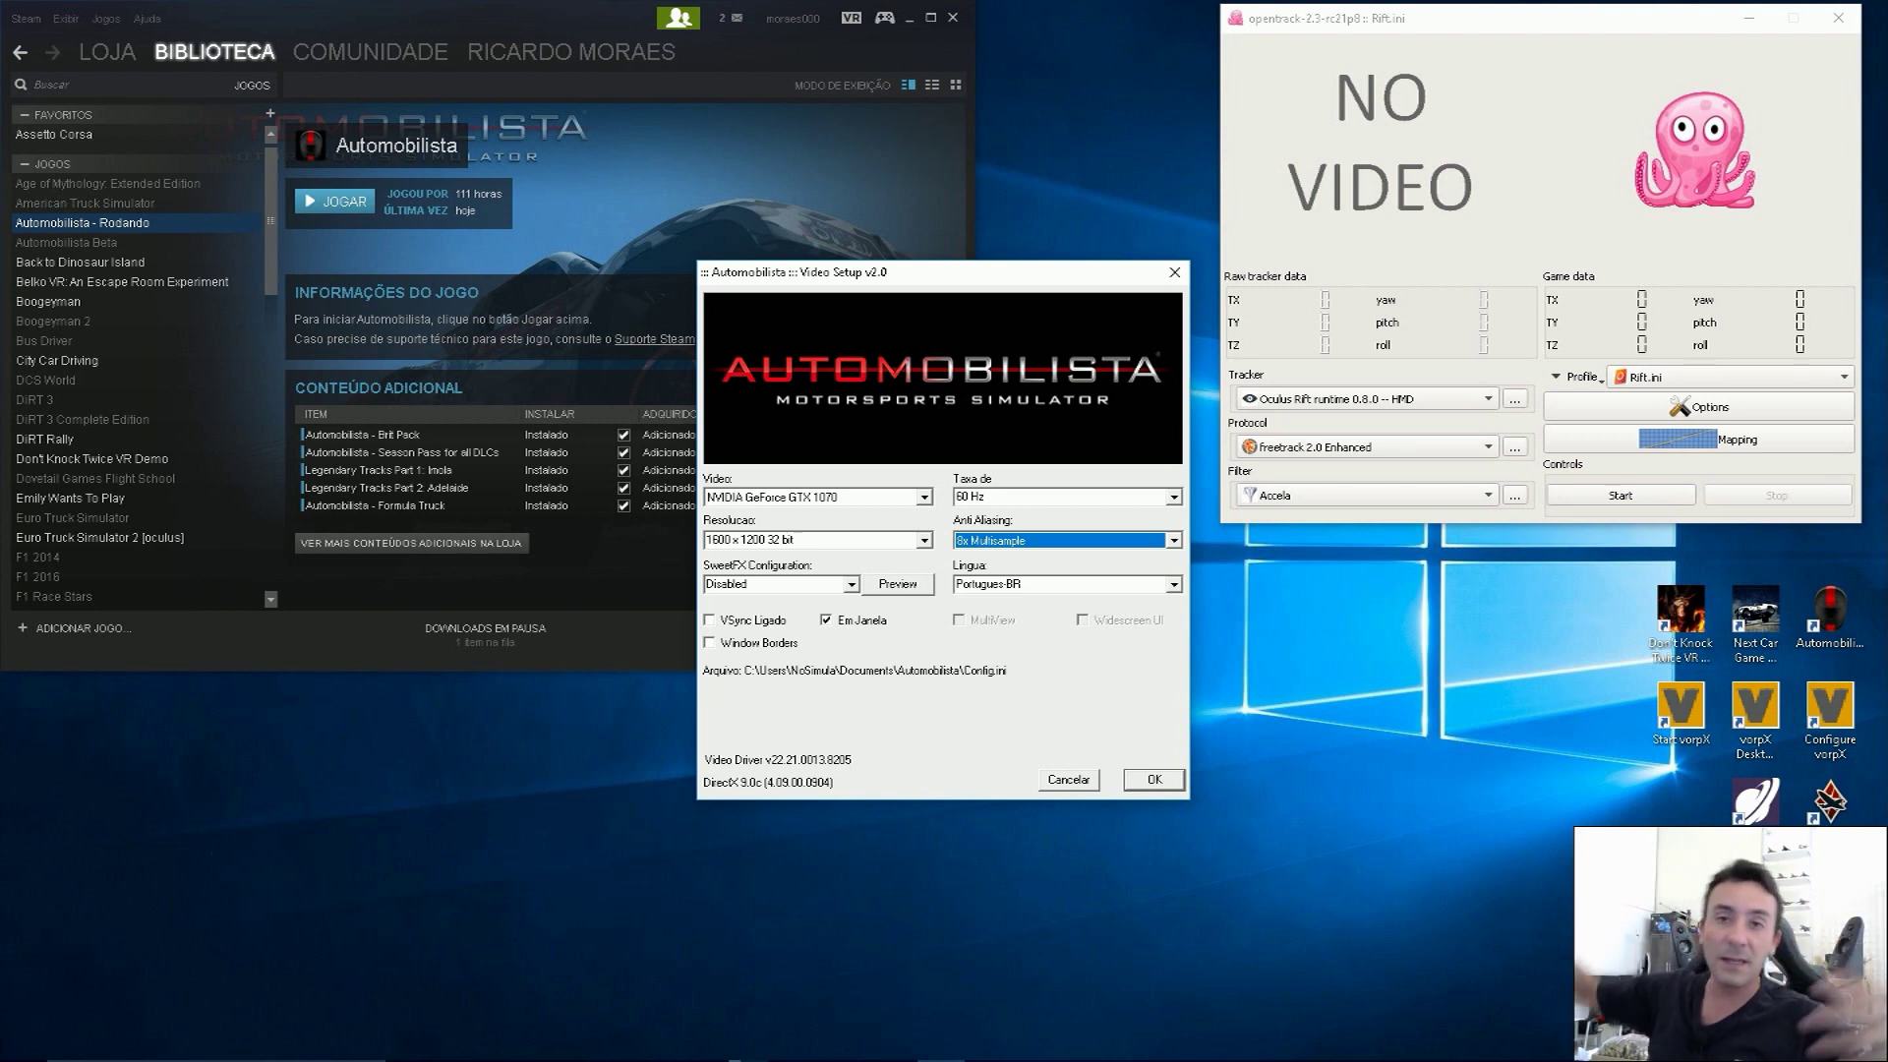
{"action": "left_click", "coordinate": [1173, 540]}
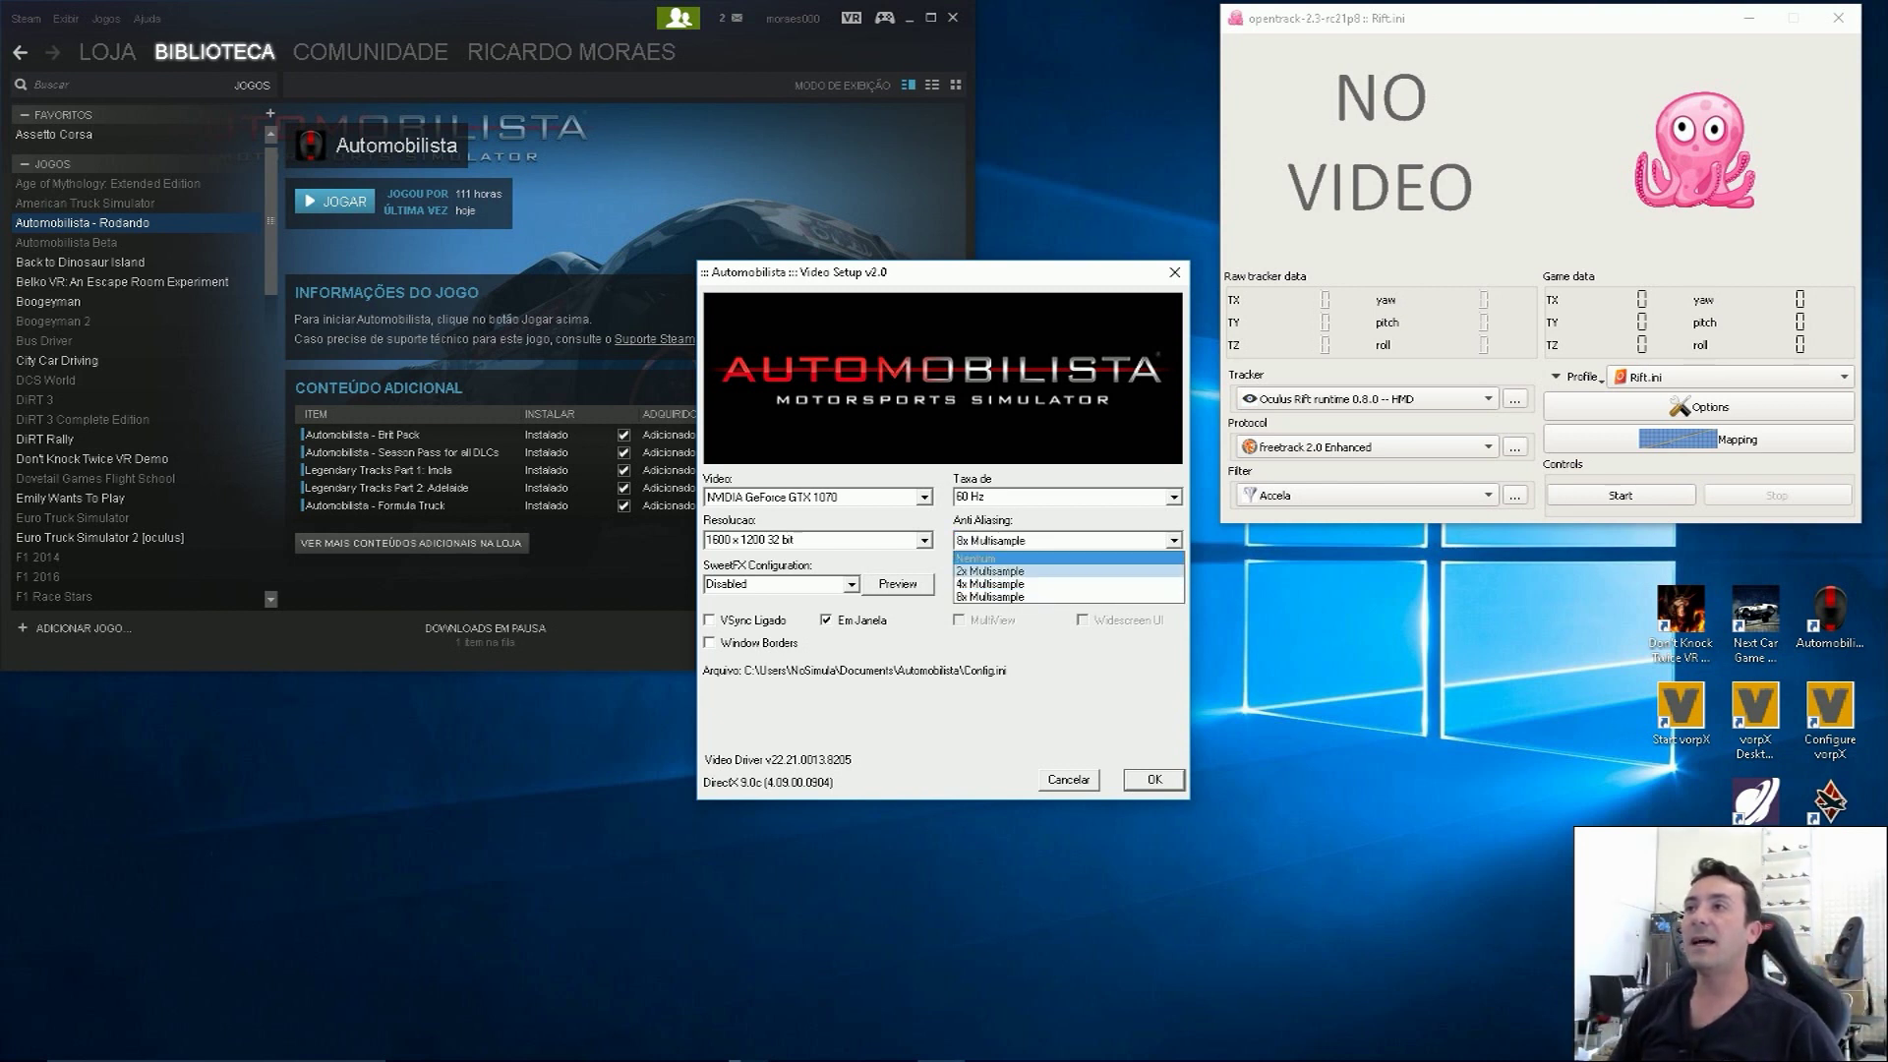
{"action": "left_click", "coordinate": [1058, 597]}
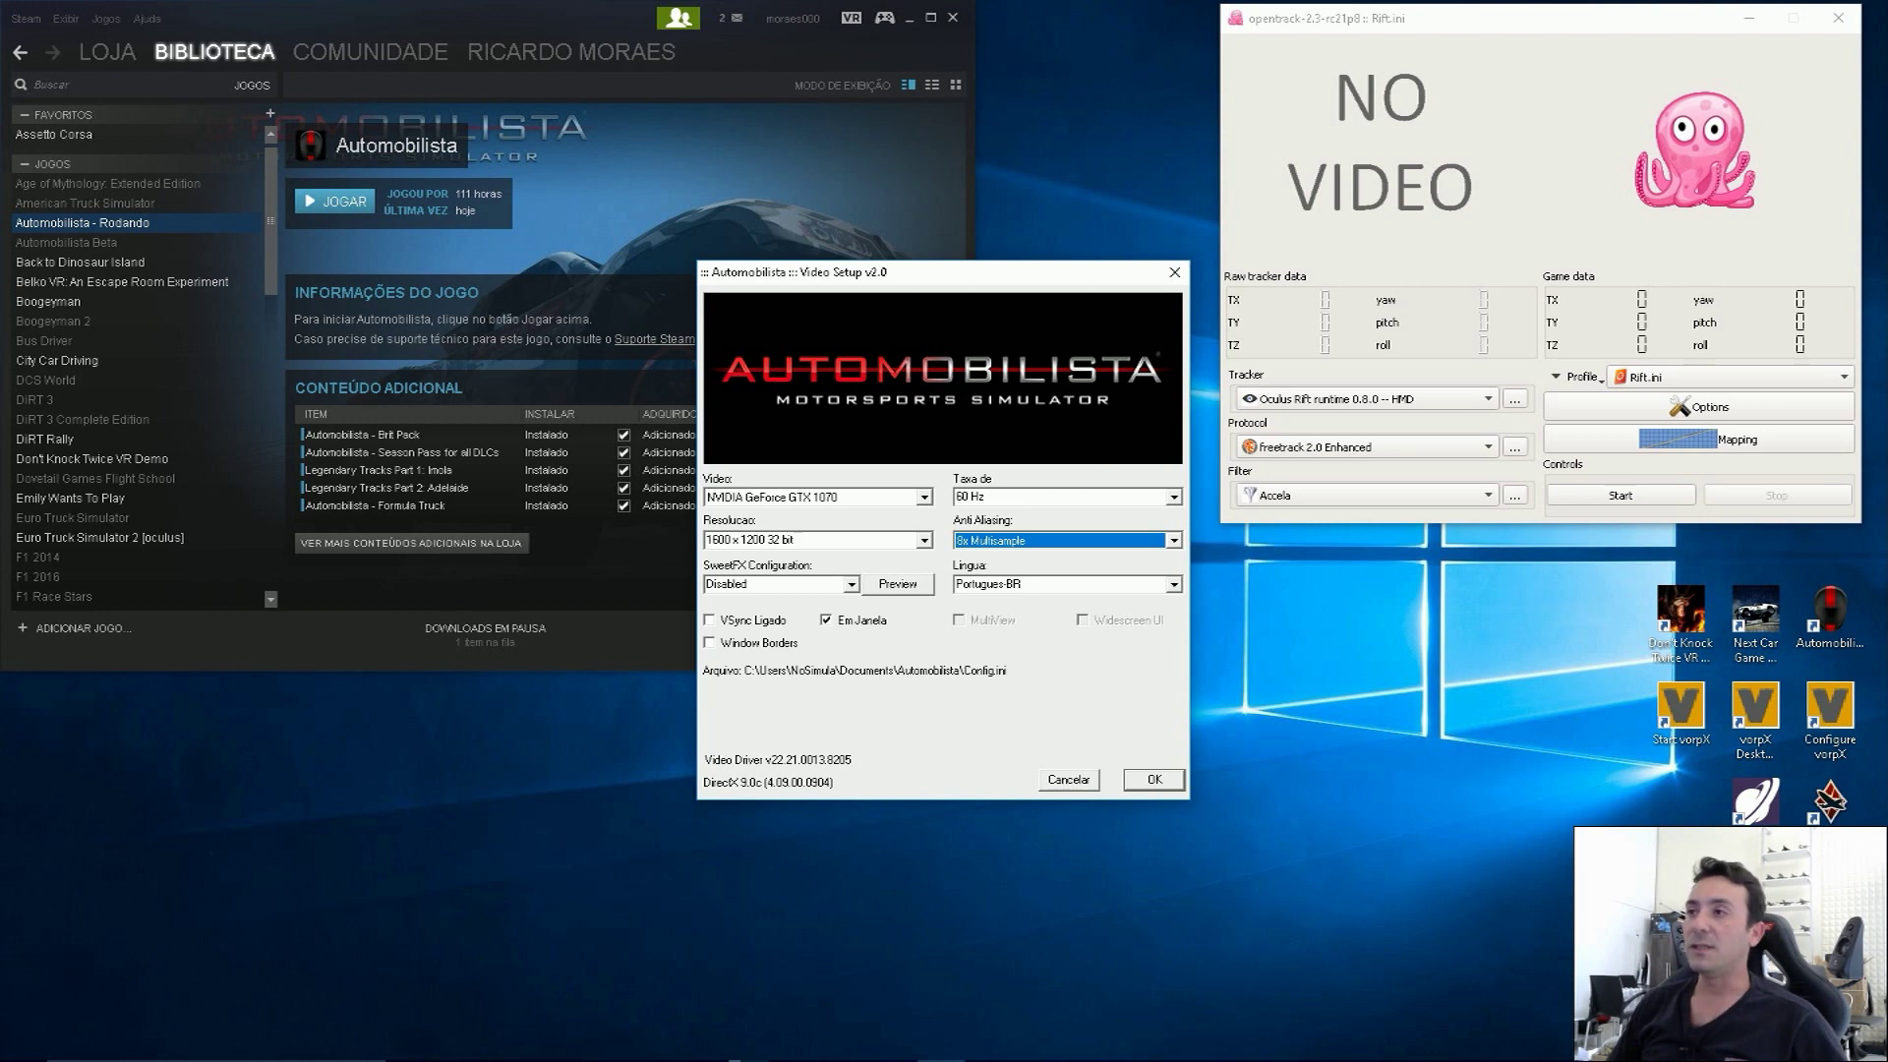
{"action": "key", "text": "Return"}
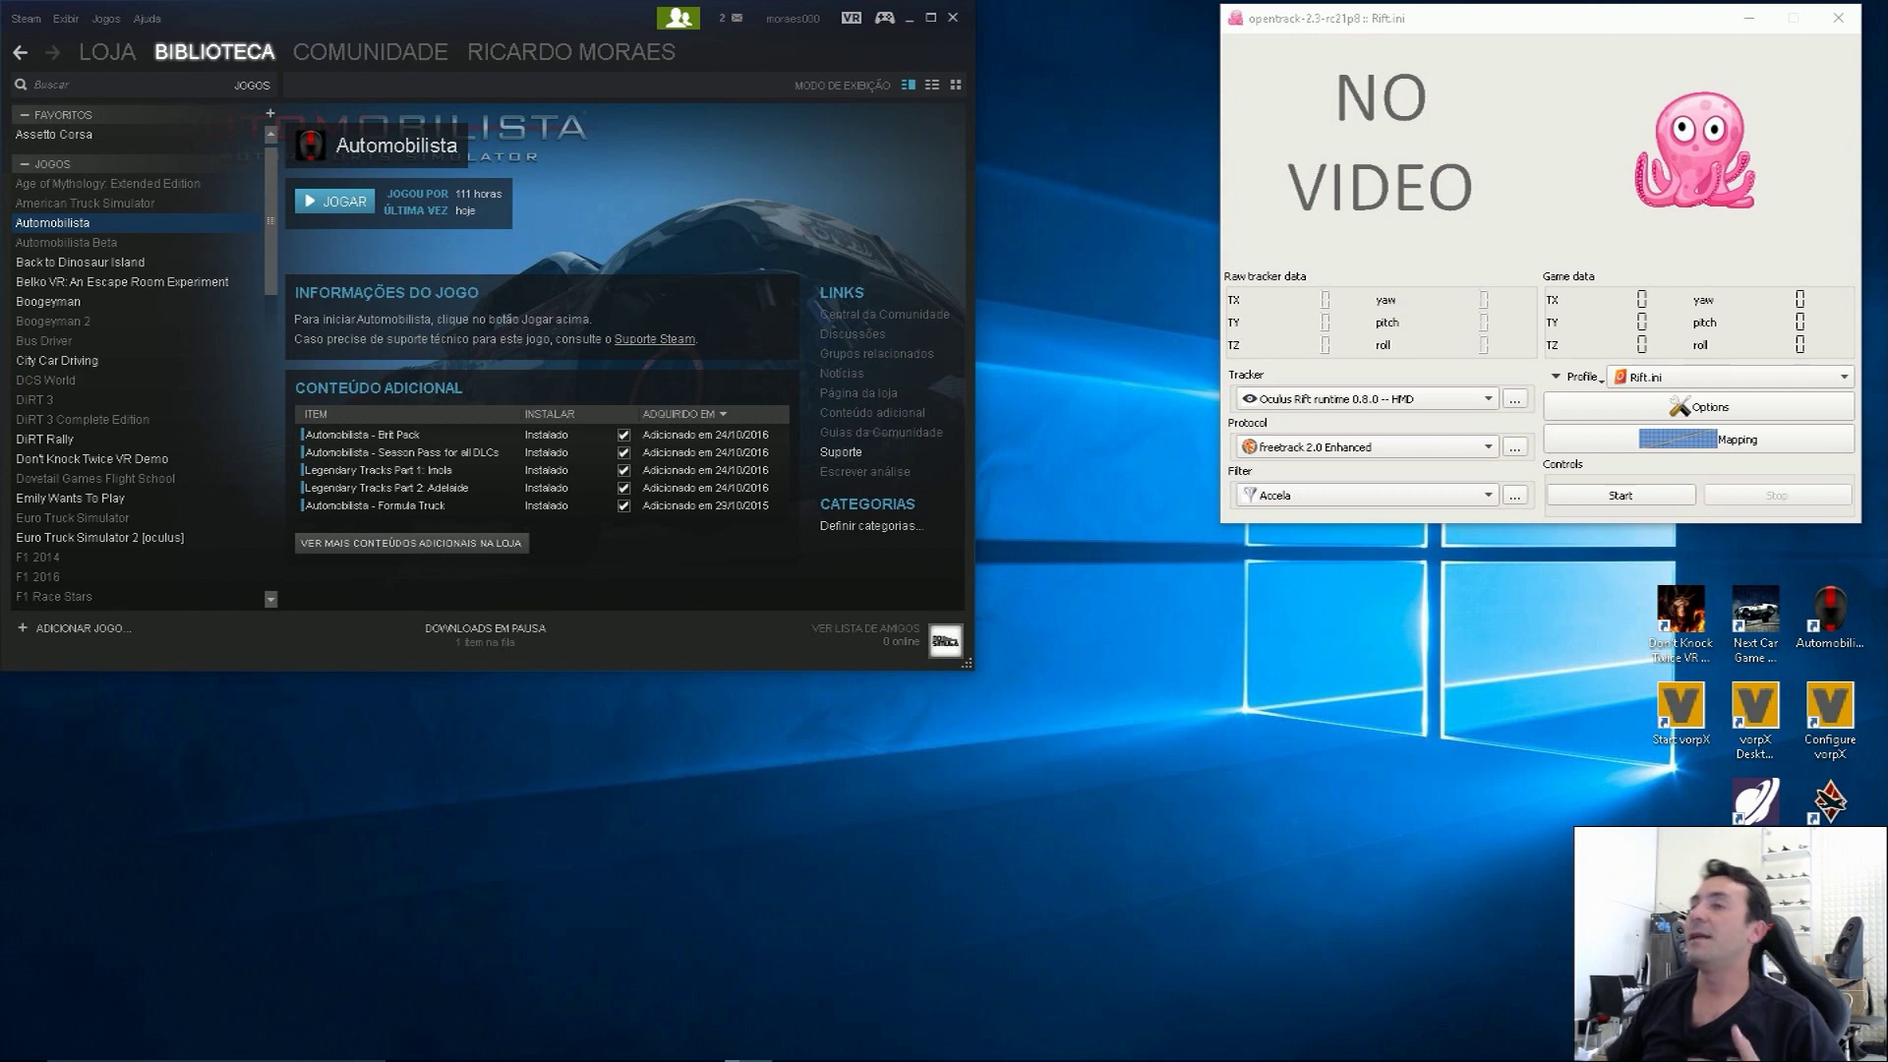
Step: Open the Windows display settings from the desktop to check the screen resolution, and close them
{"action": "right_click", "coordinate": [1153, 655]}
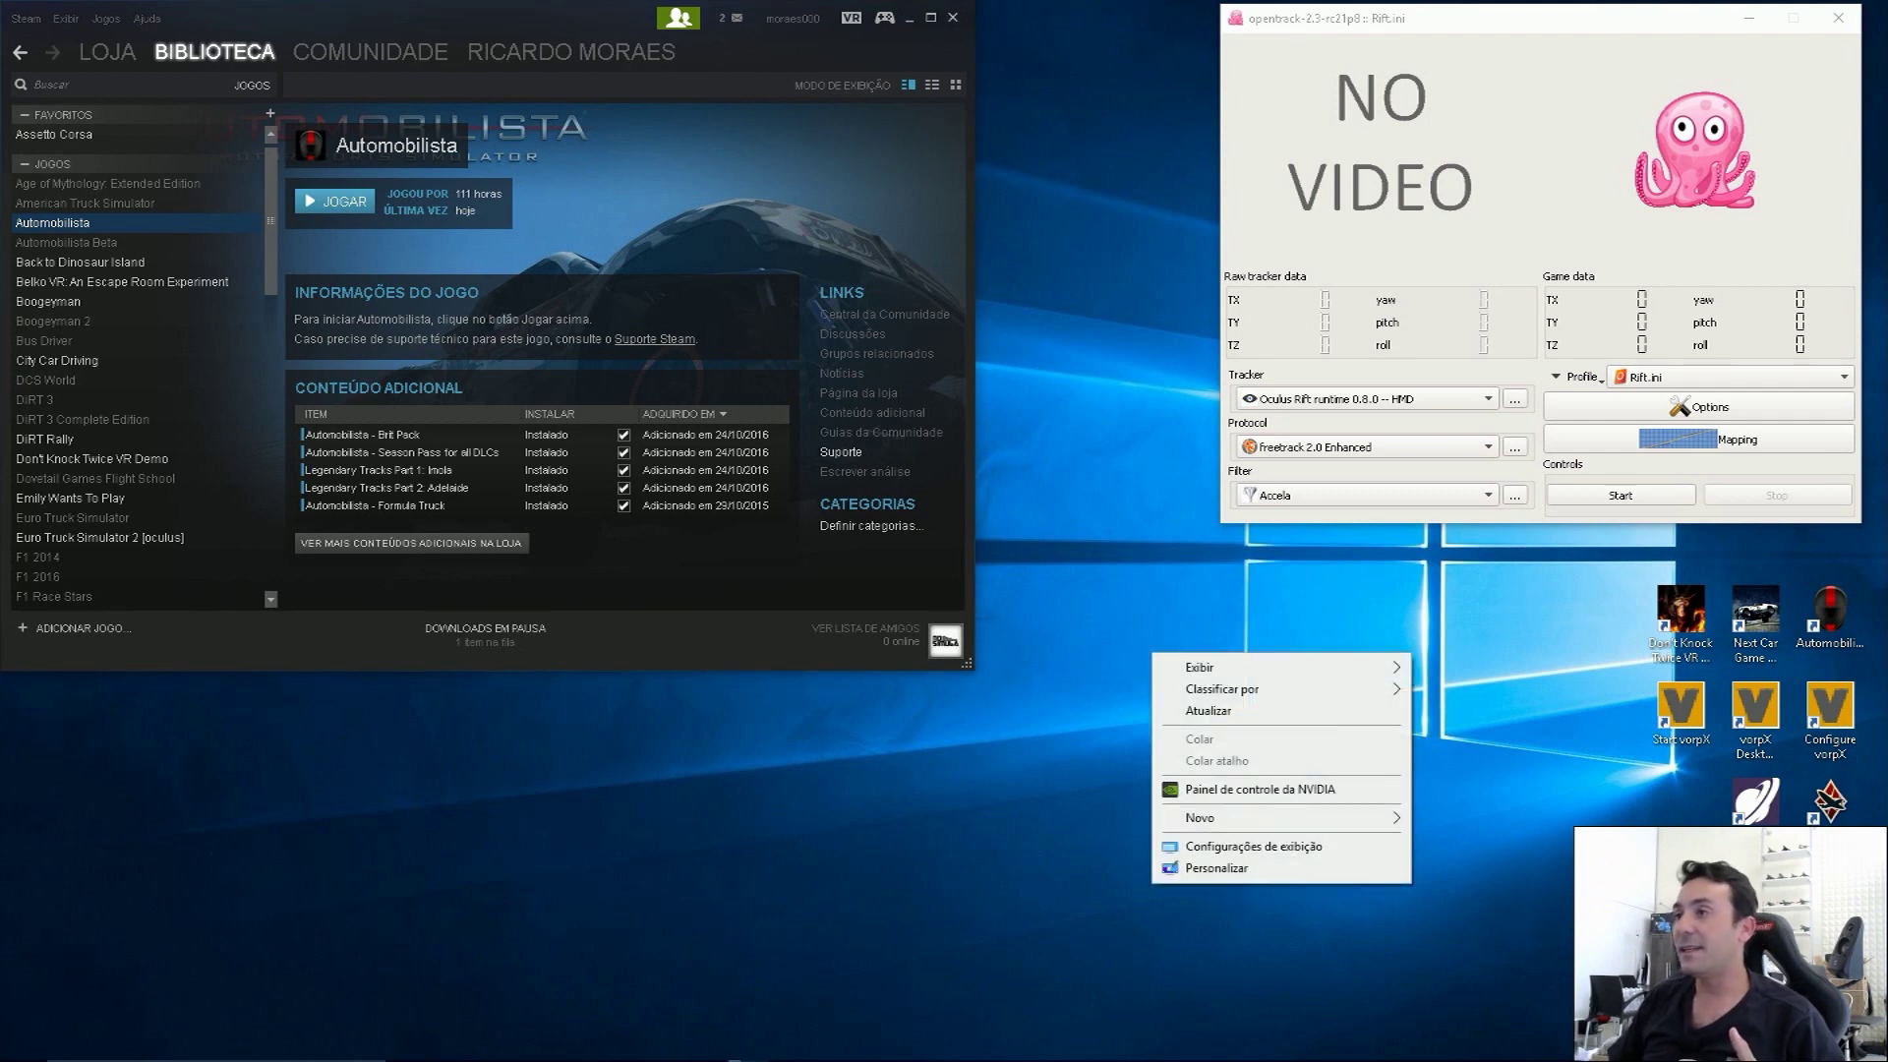
{"action": "left_click", "coordinate": [1253, 846]}
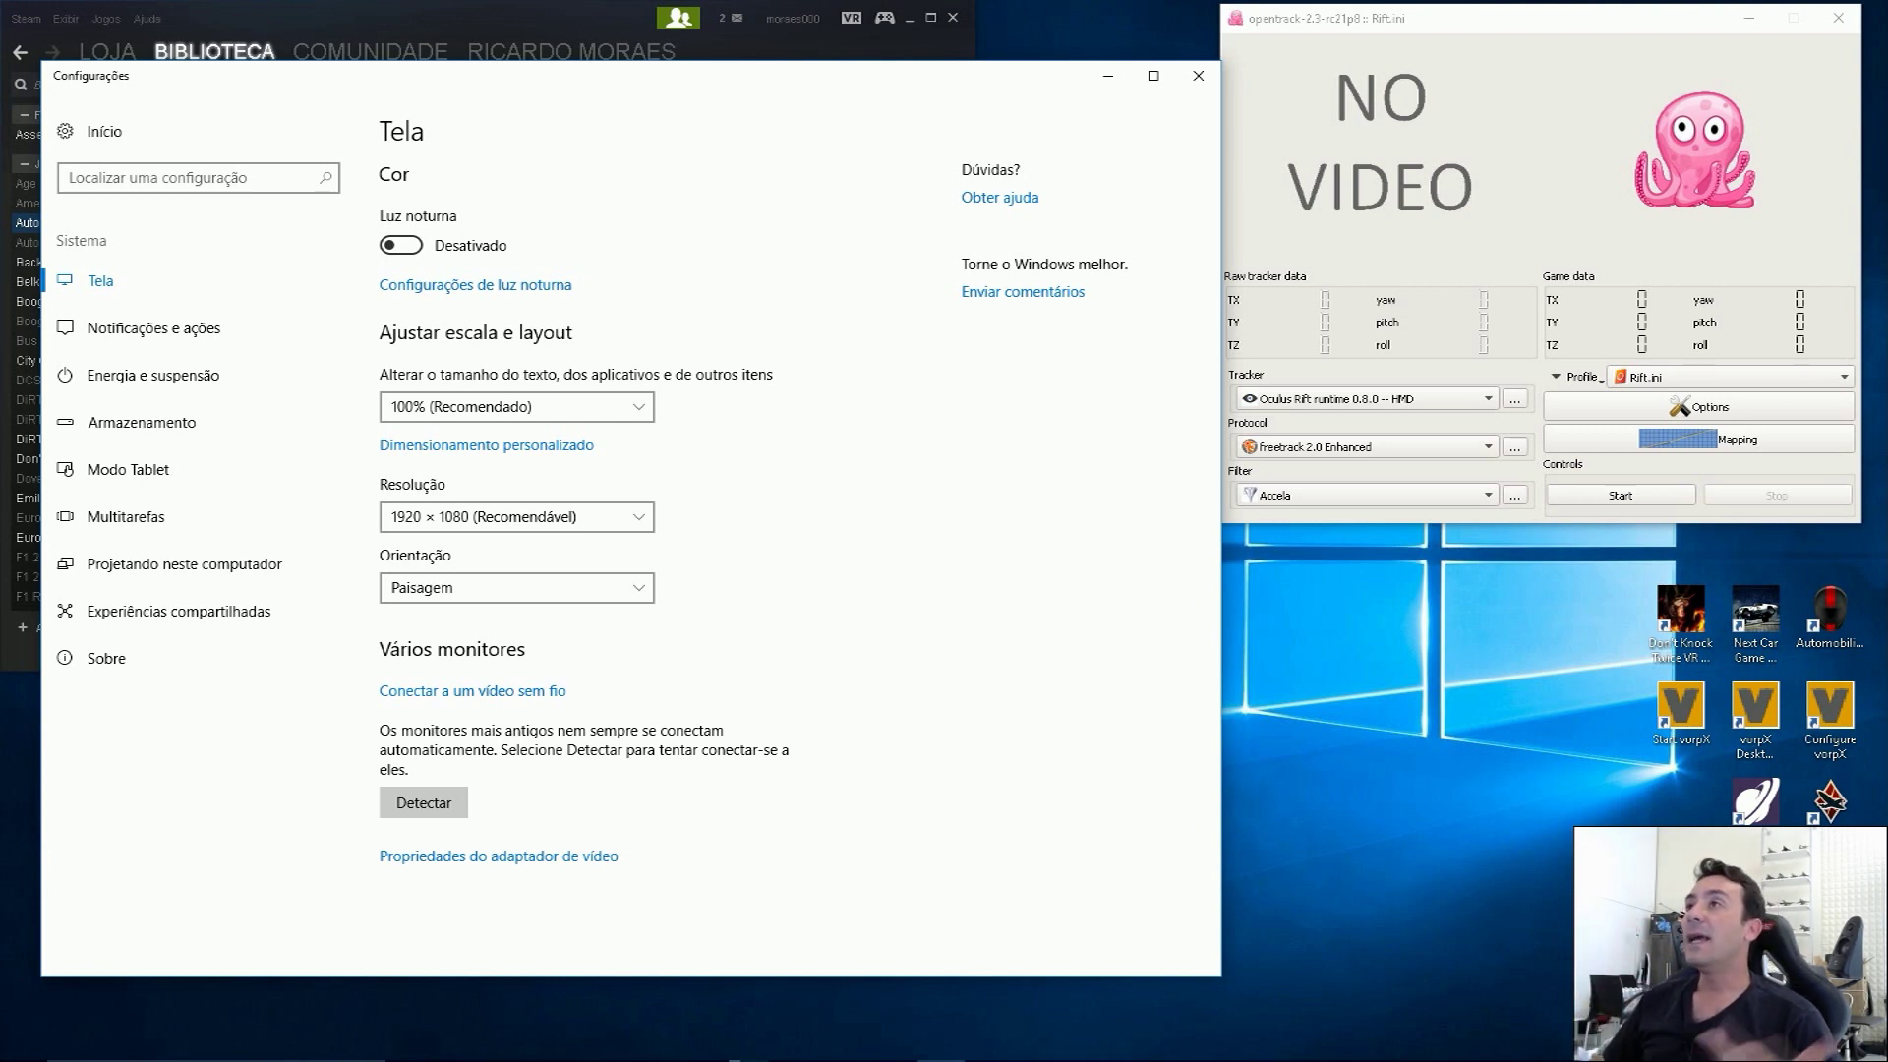
{"action": "left_click", "coordinate": [1198, 75]}
Step: In the NVIDIA Control Panel, review the DSR factors in the global 3D settings and leave the list without saving
{"action": "right_click", "coordinate": [1115, 623]}
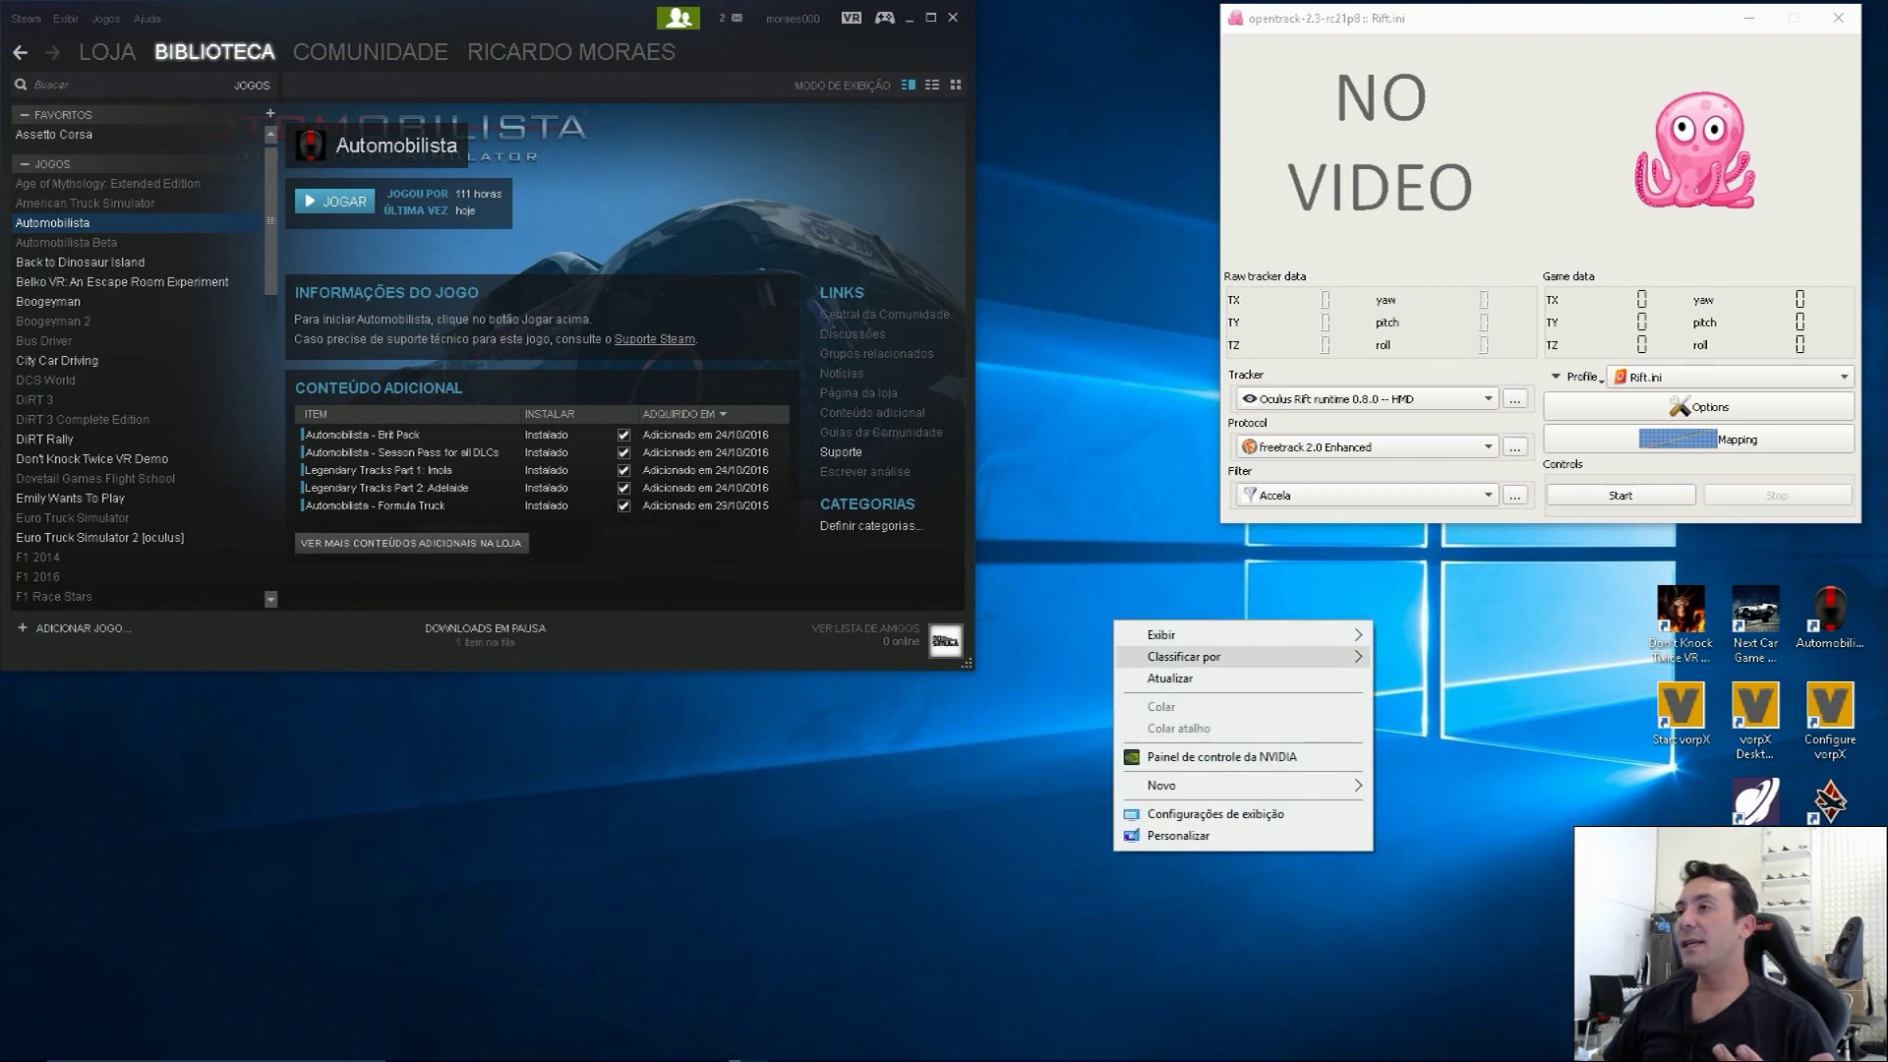
{"action": "left_click", "coordinate": [1220, 757]}
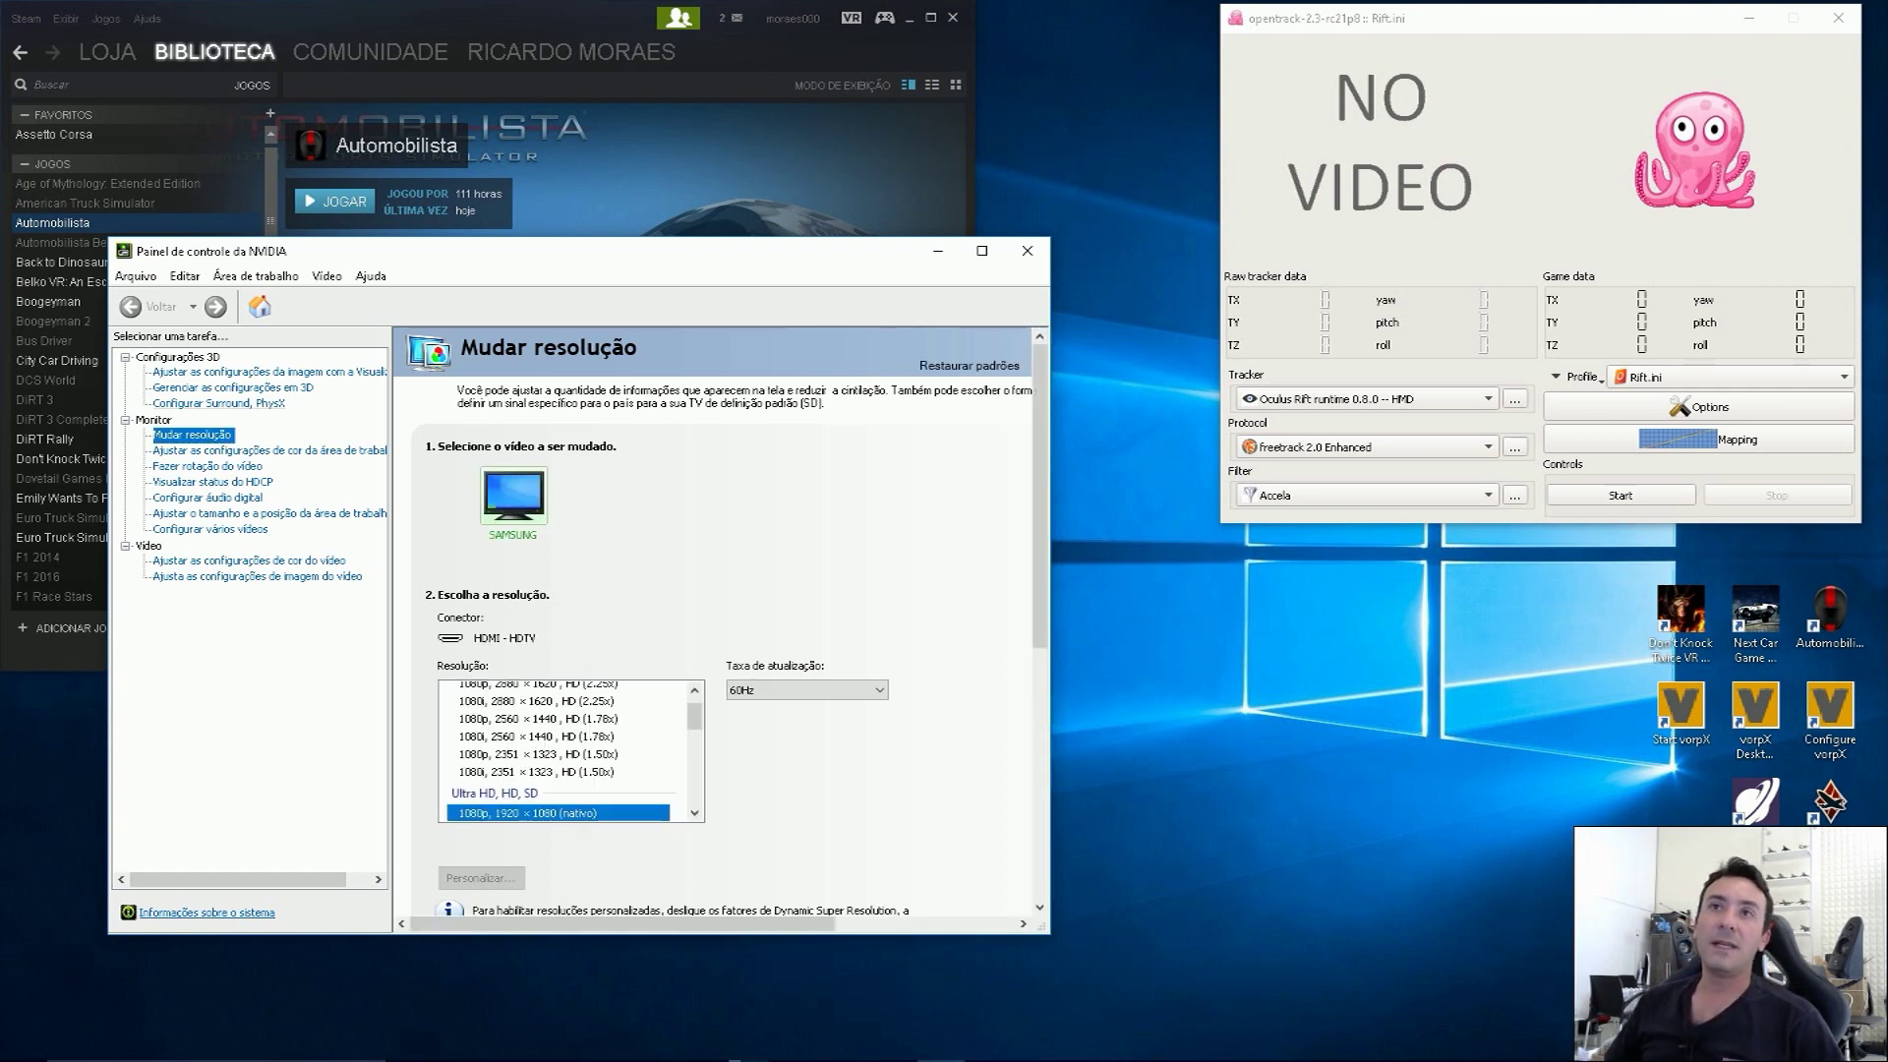
{"action": "left_click", "coordinate": [232, 387]}
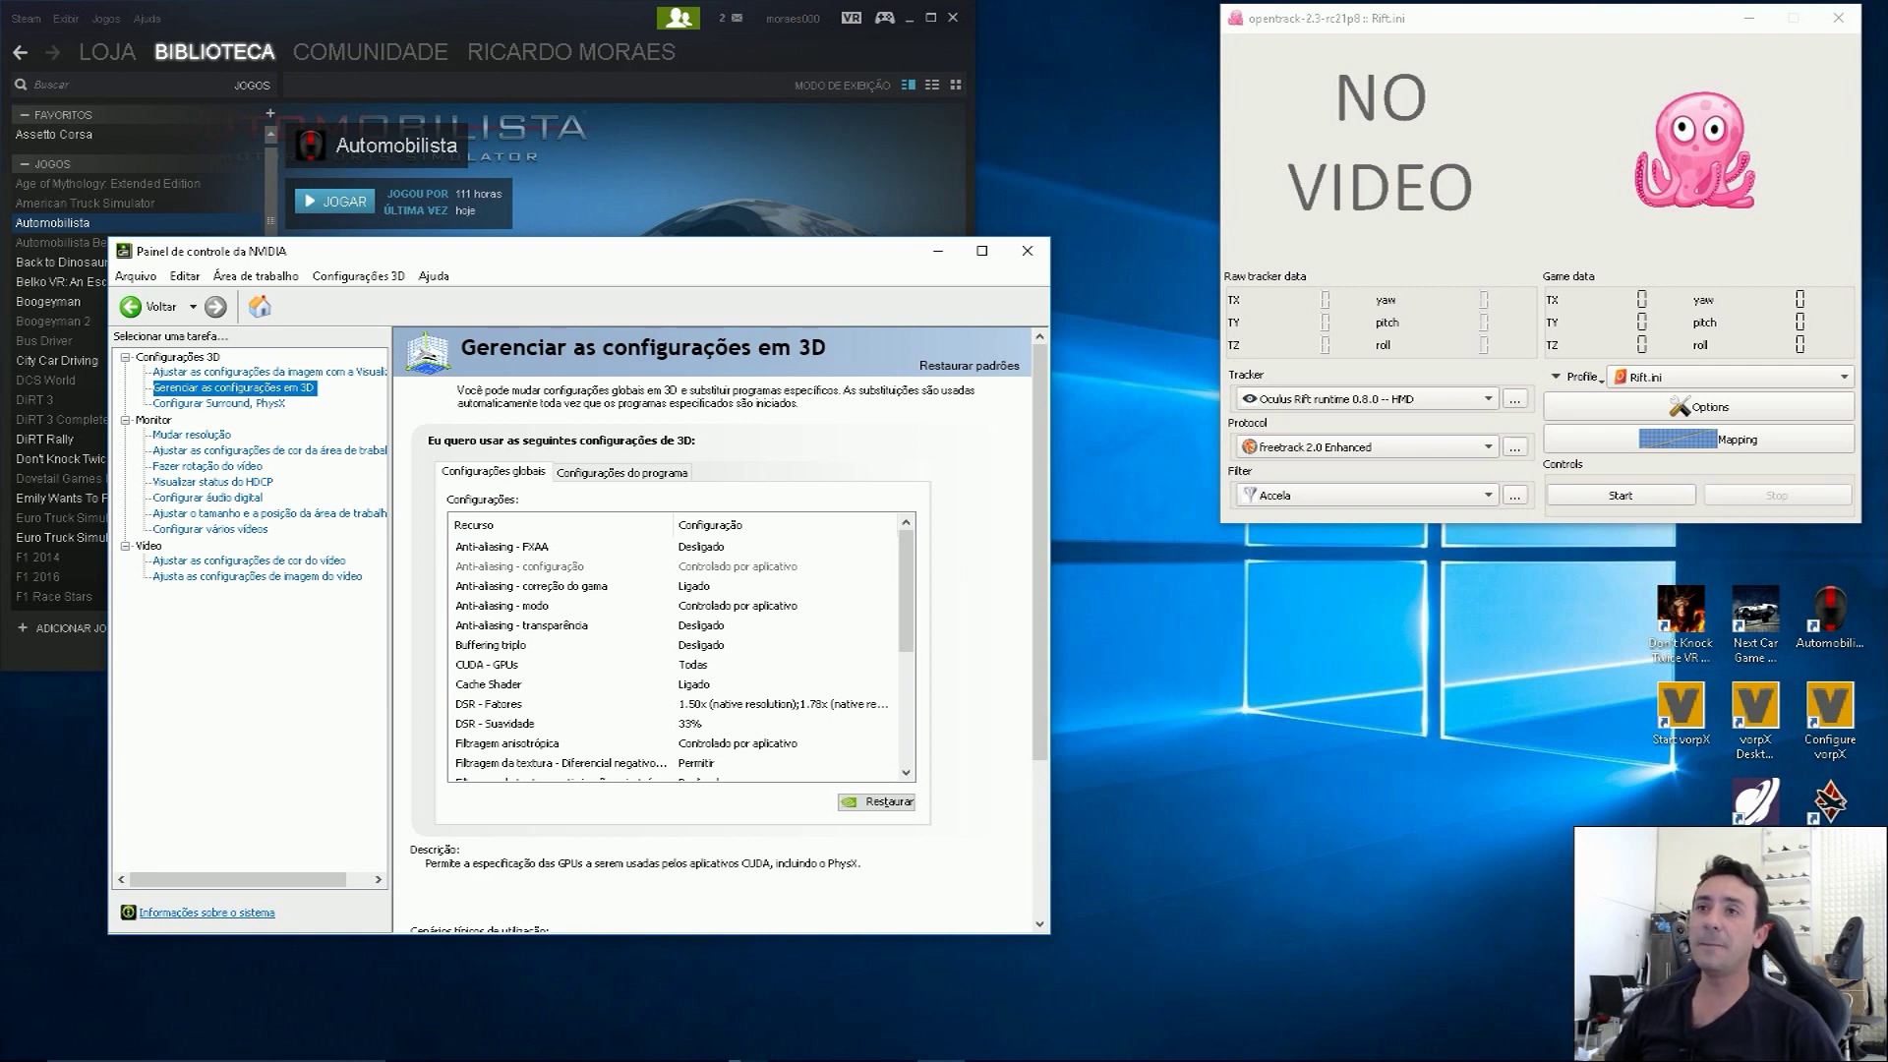
{"action": "left_click", "coordinate": [784, 704]}
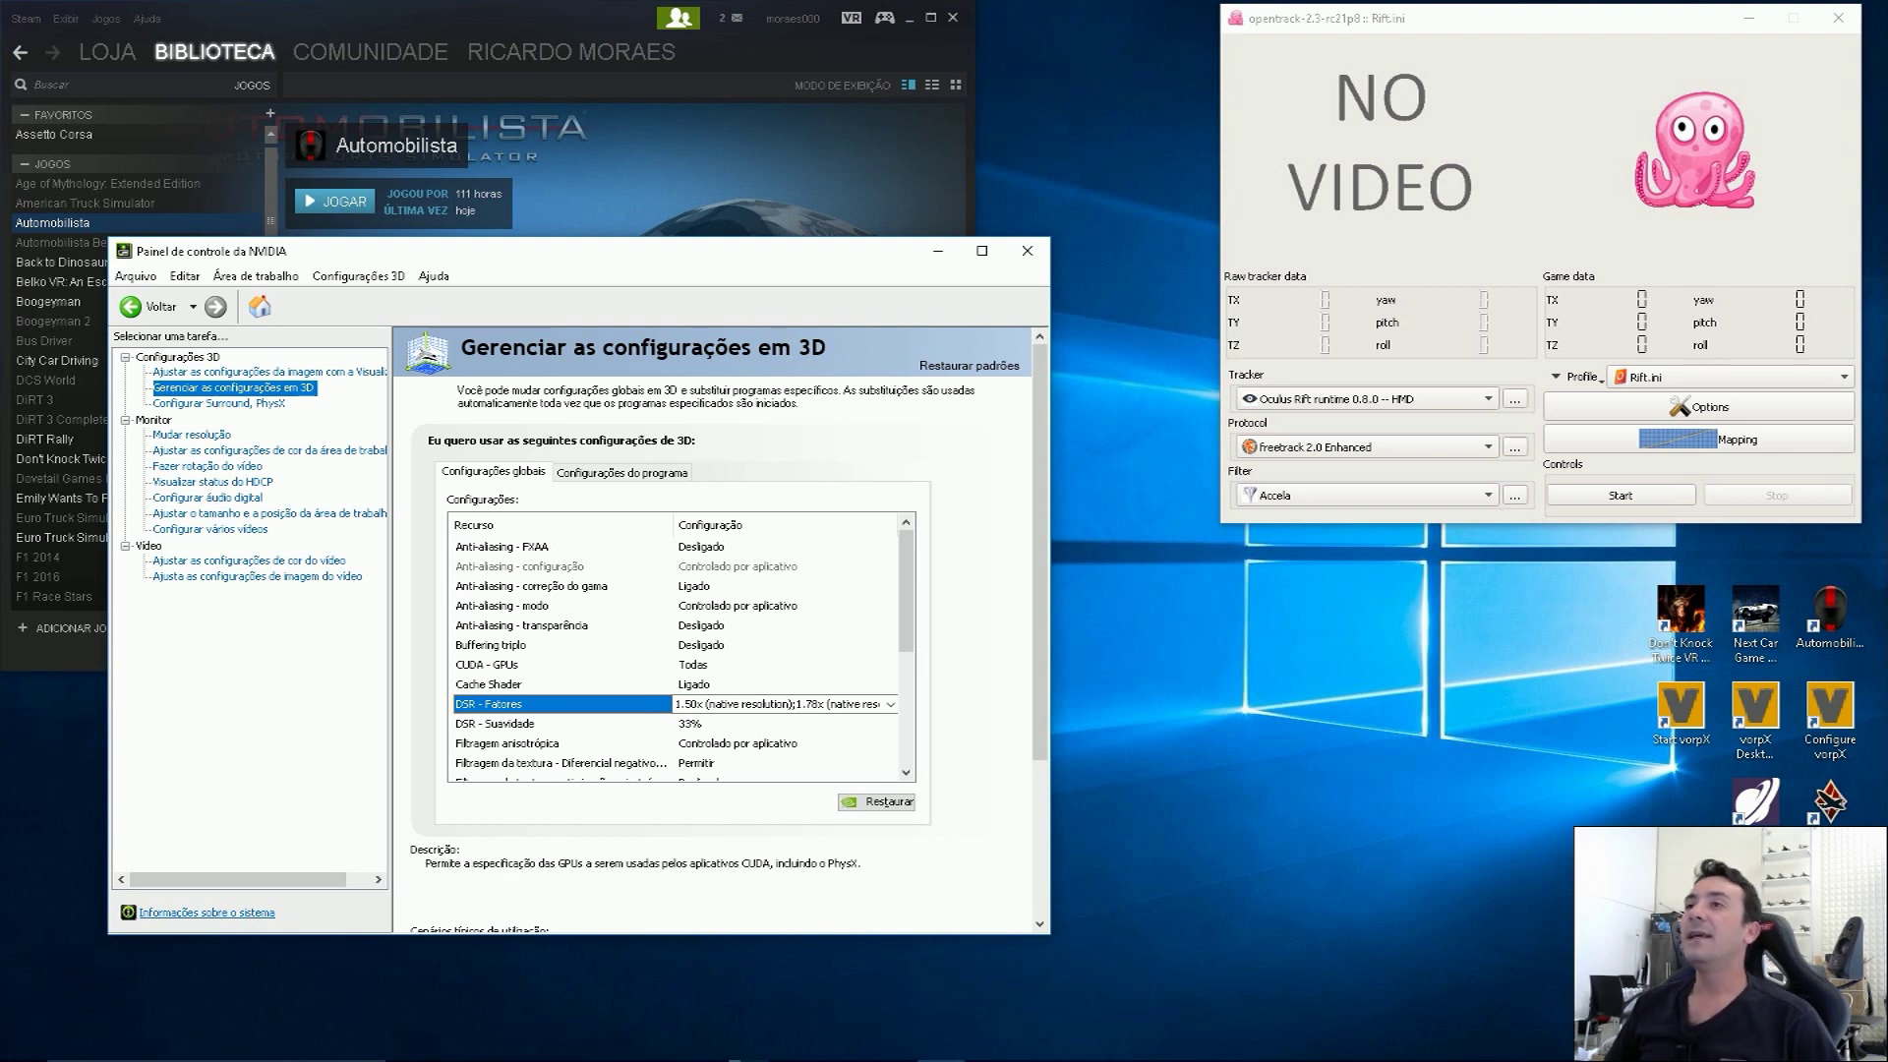
{"action": "left_click", "coordinate": [890, 704]}
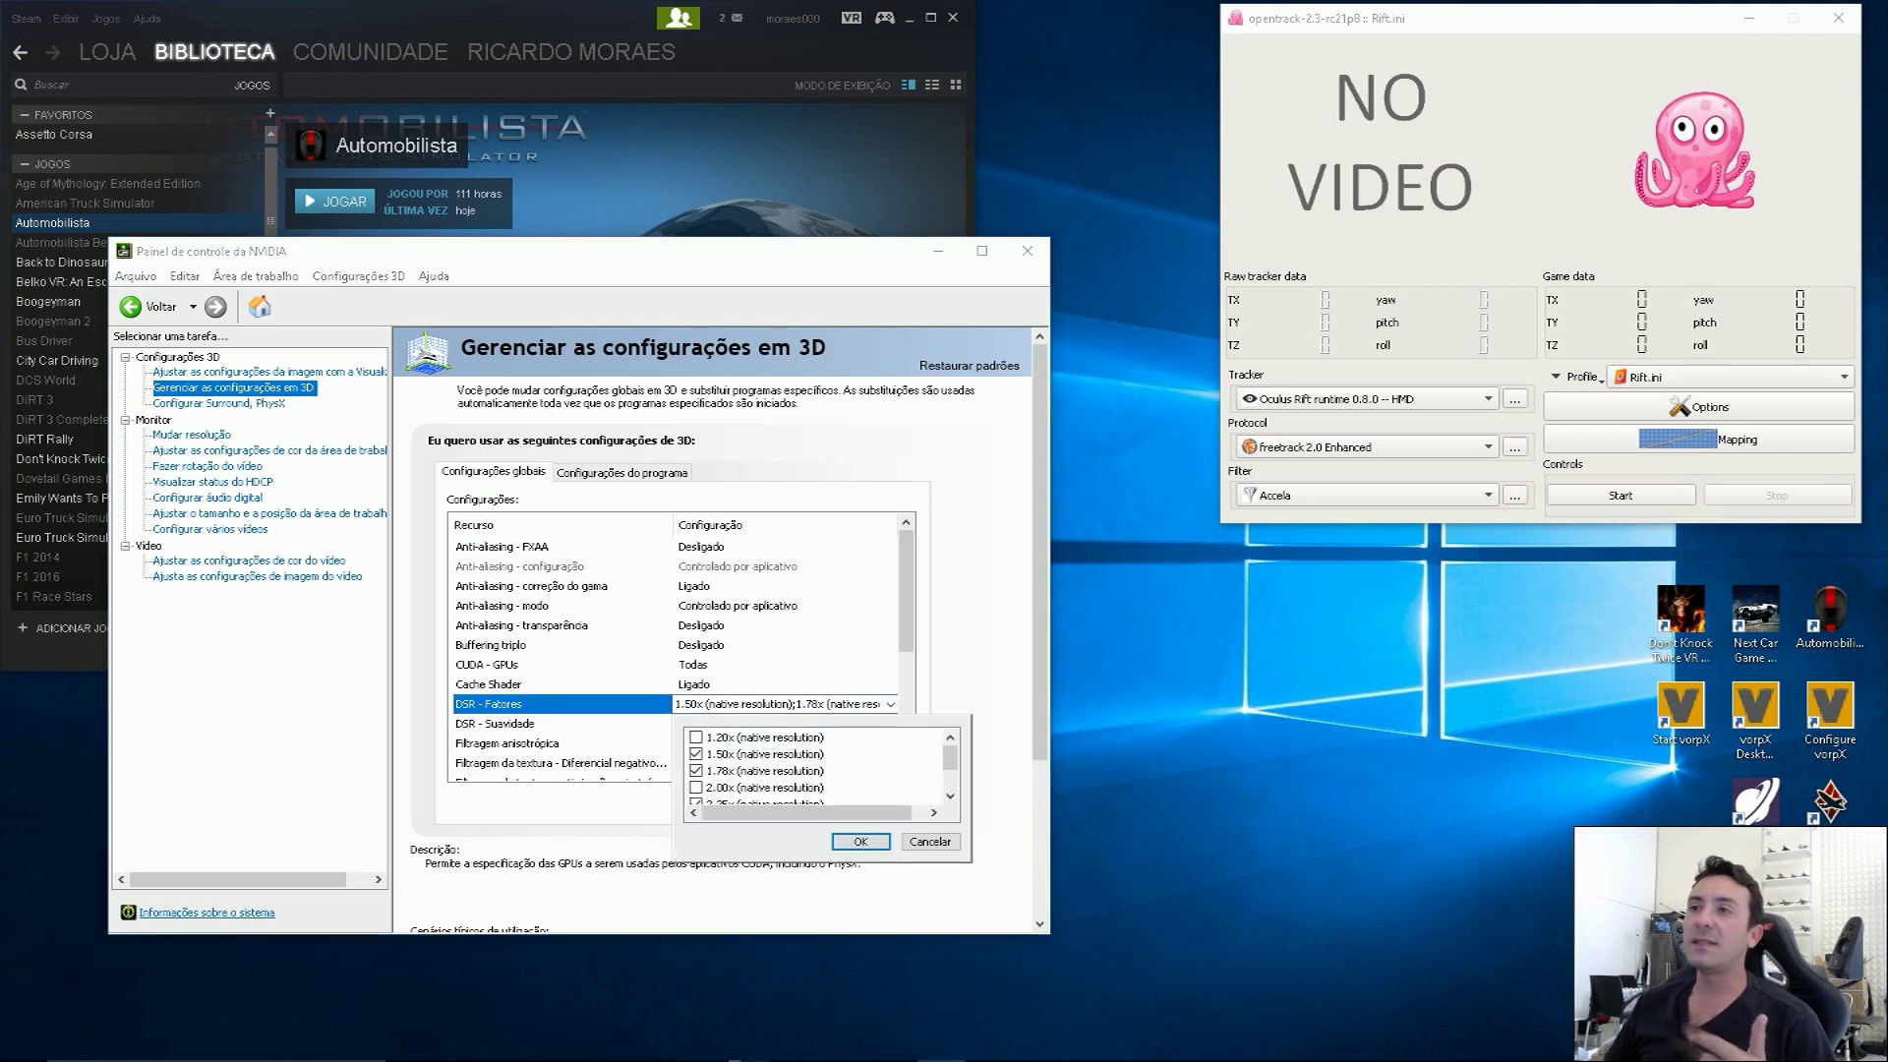
{"action": "scroll", "coordinate": [817, 763], "scroll_direction": "down", "scroll_amount": 1}
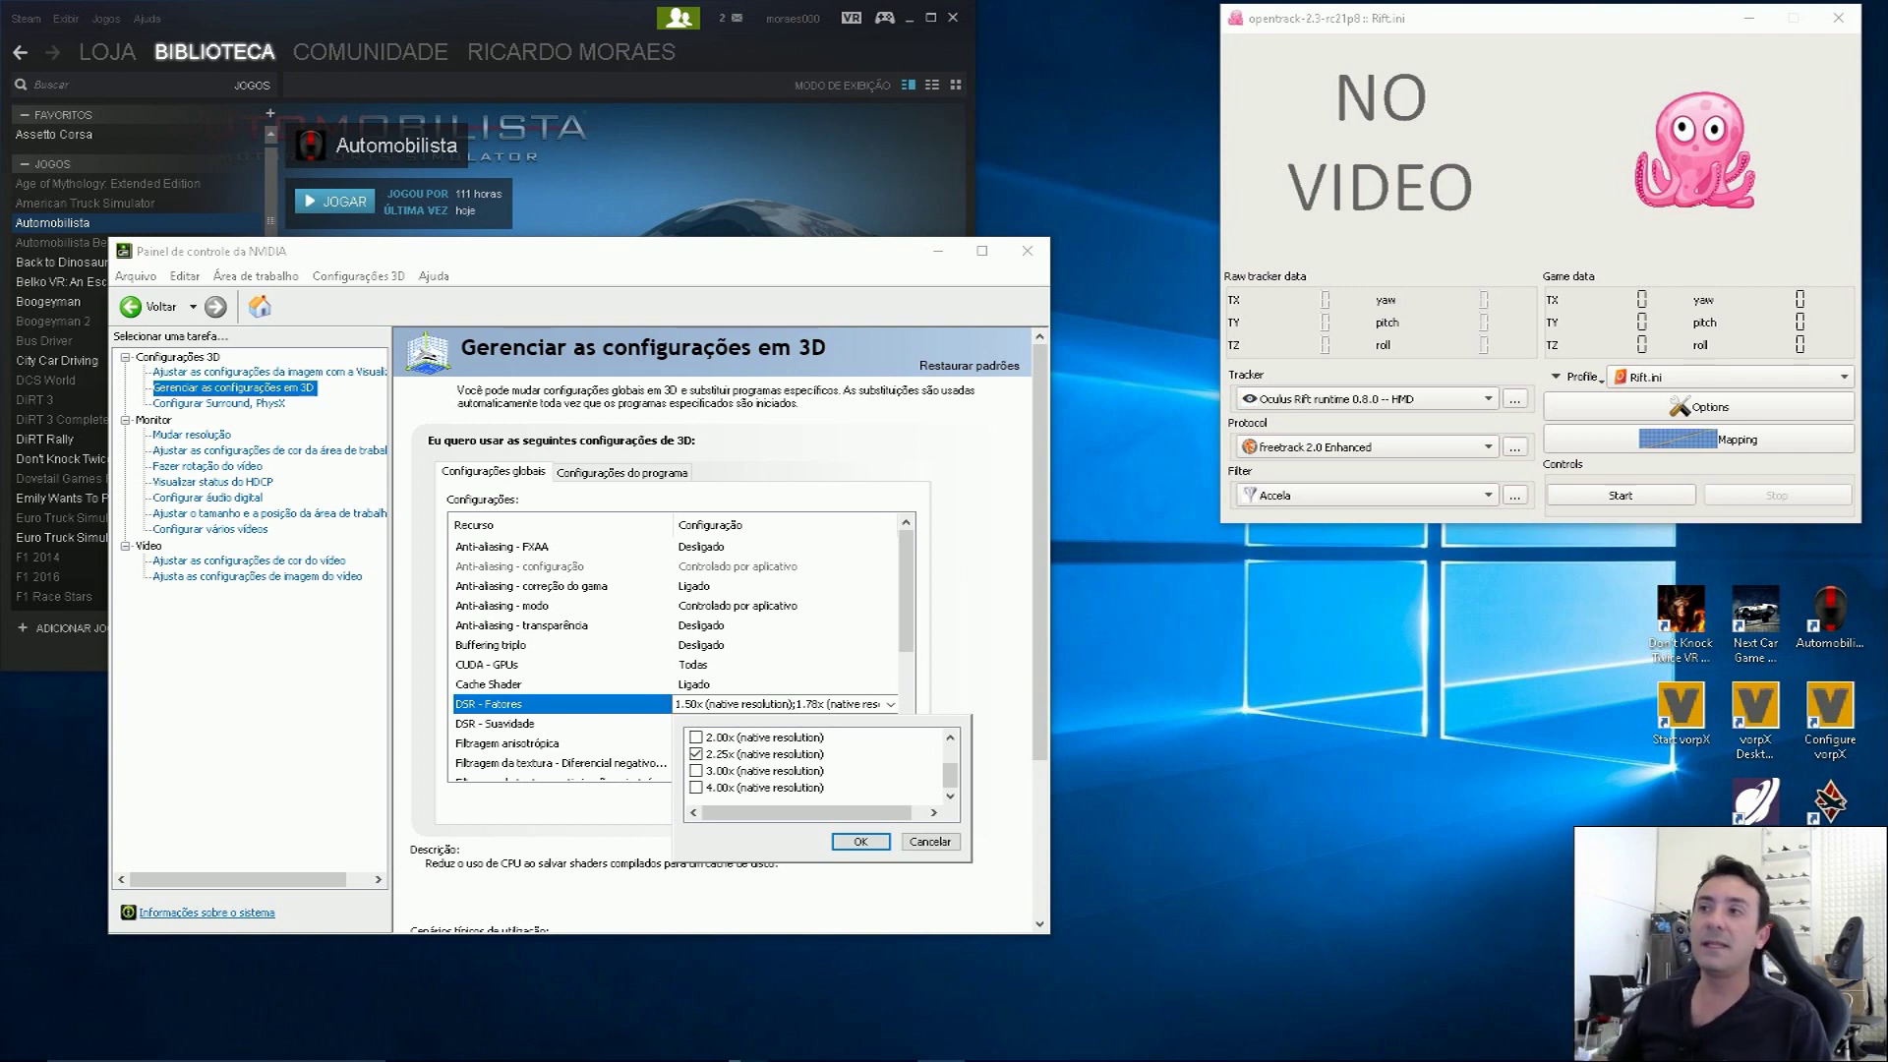
{"action": "left_click", "coordinate": [929, 841]}
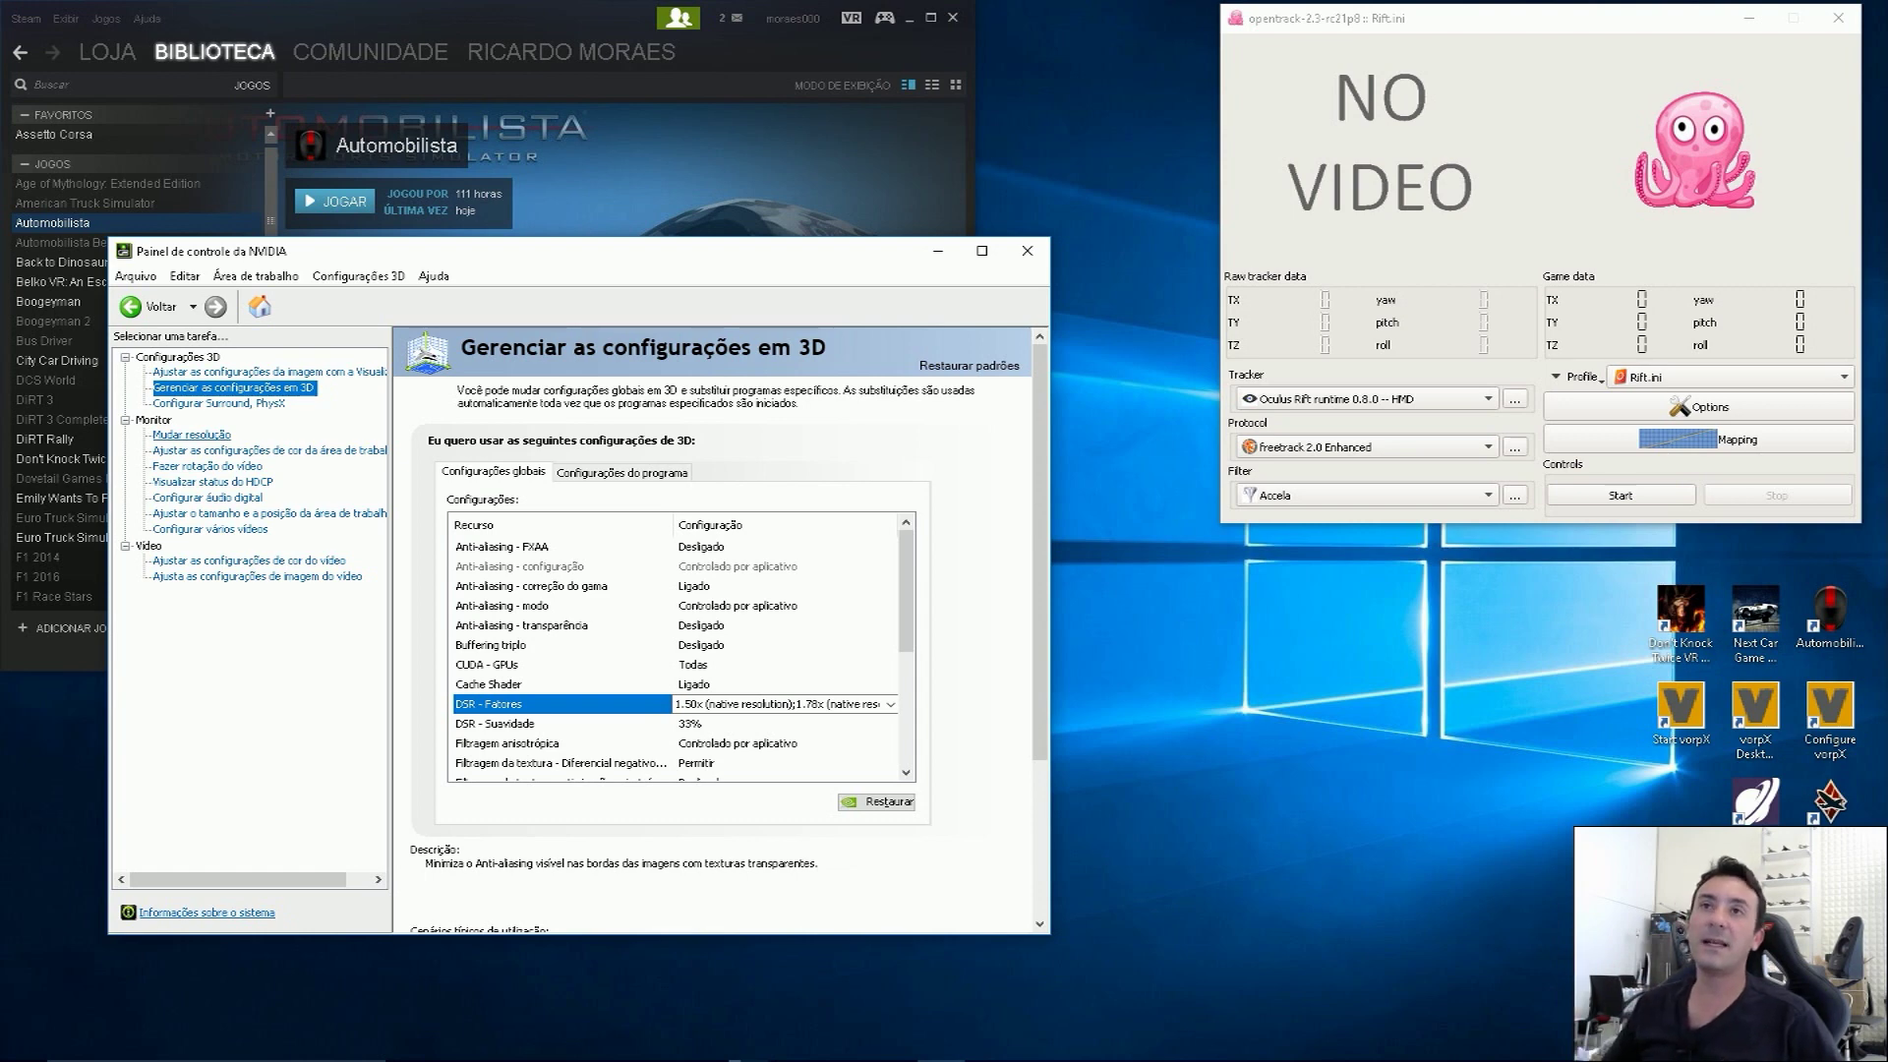
Step: Set the SAMSUNG display's resolution to 1080p, 2351 x 1323 (1.50x) at 60Hz, apply it, and close the NVIDIA Control Panel
{"action": "left_click", "coordinate": [192, 435]}
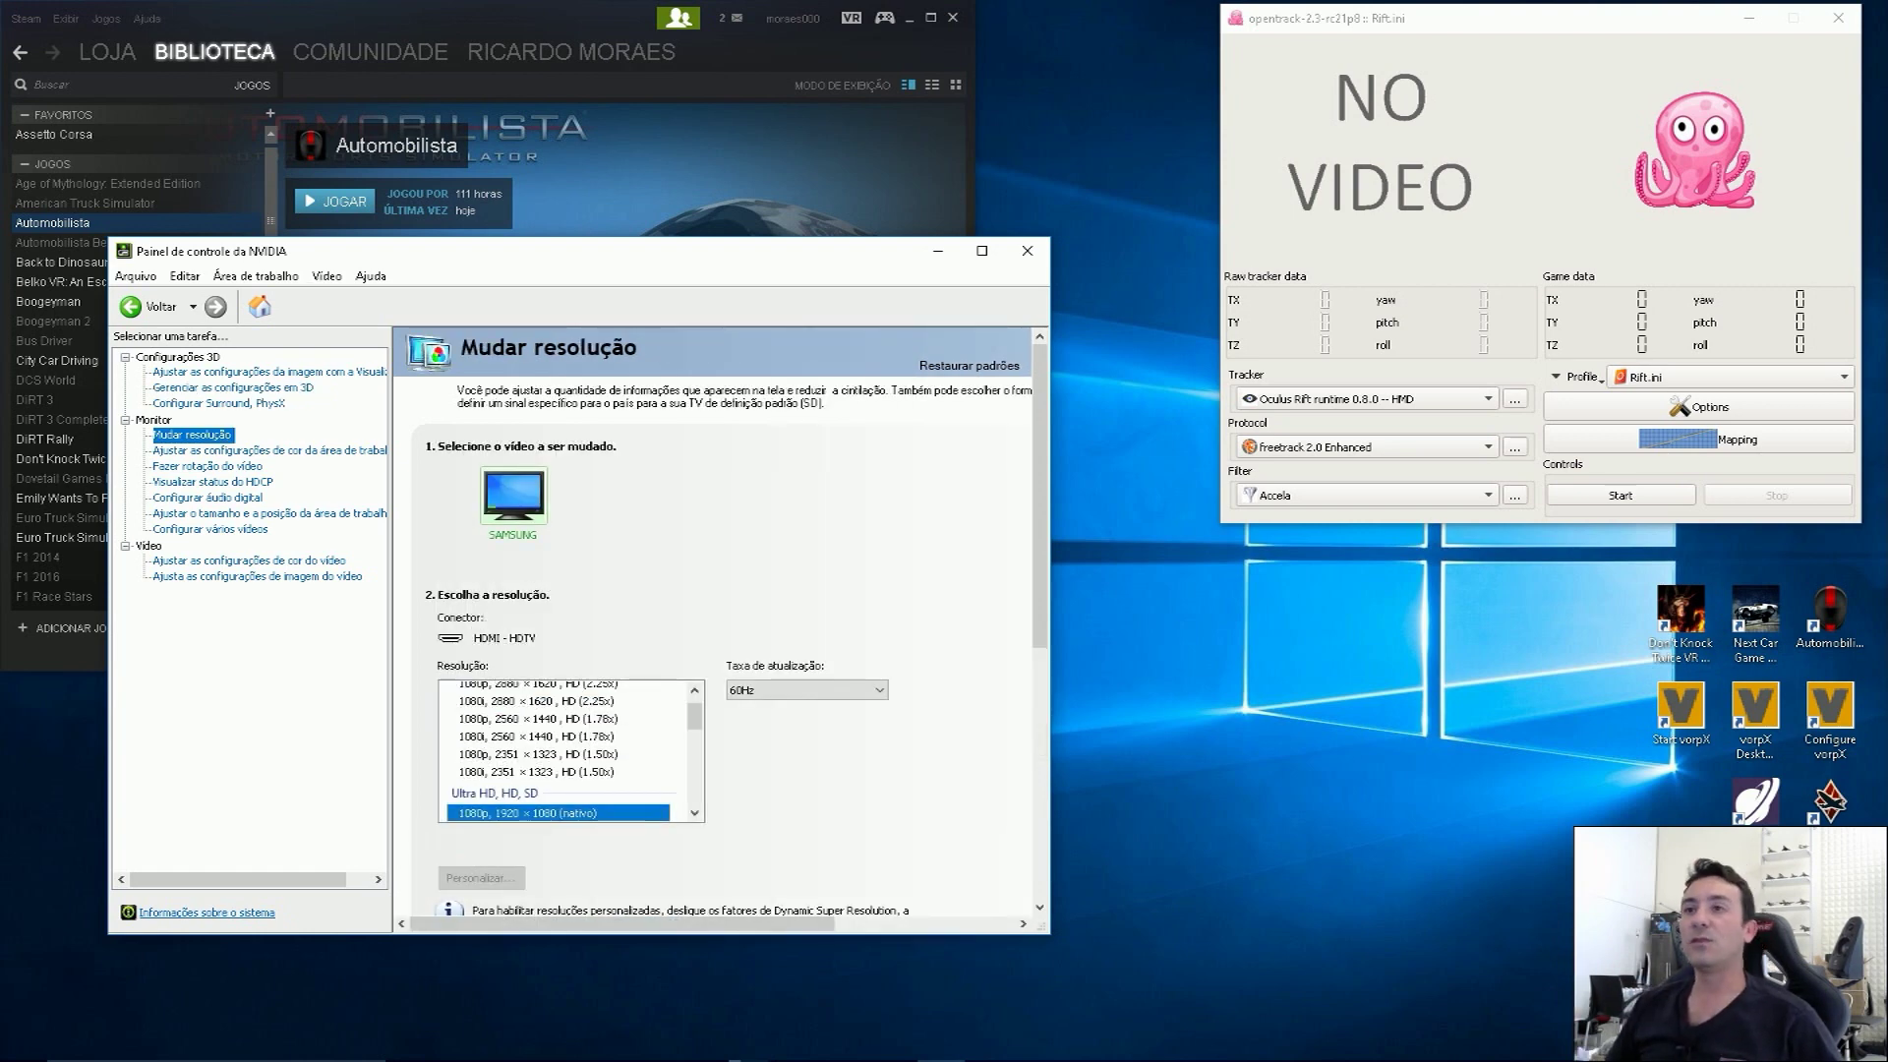
{"action": "left_click", "coordinate": [558, 772]}
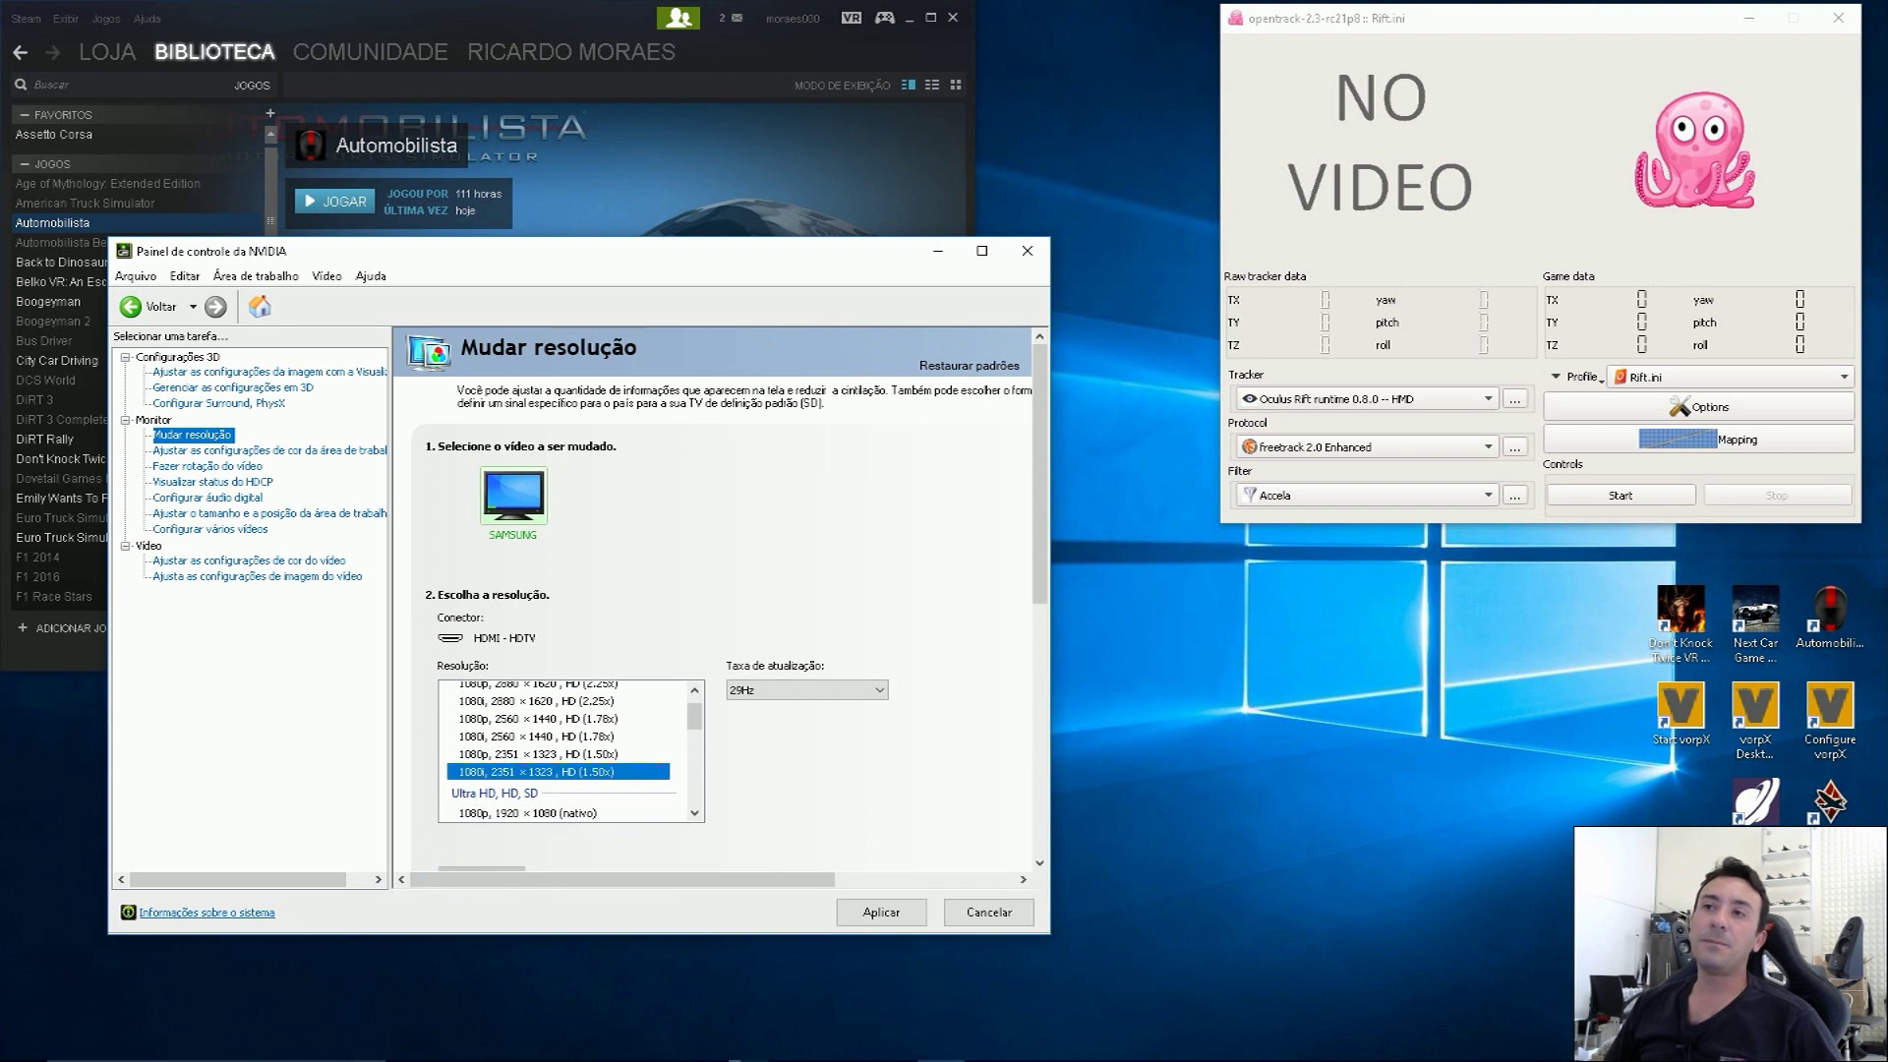
{"action": "left_click", "coordinate": [558, 754]}
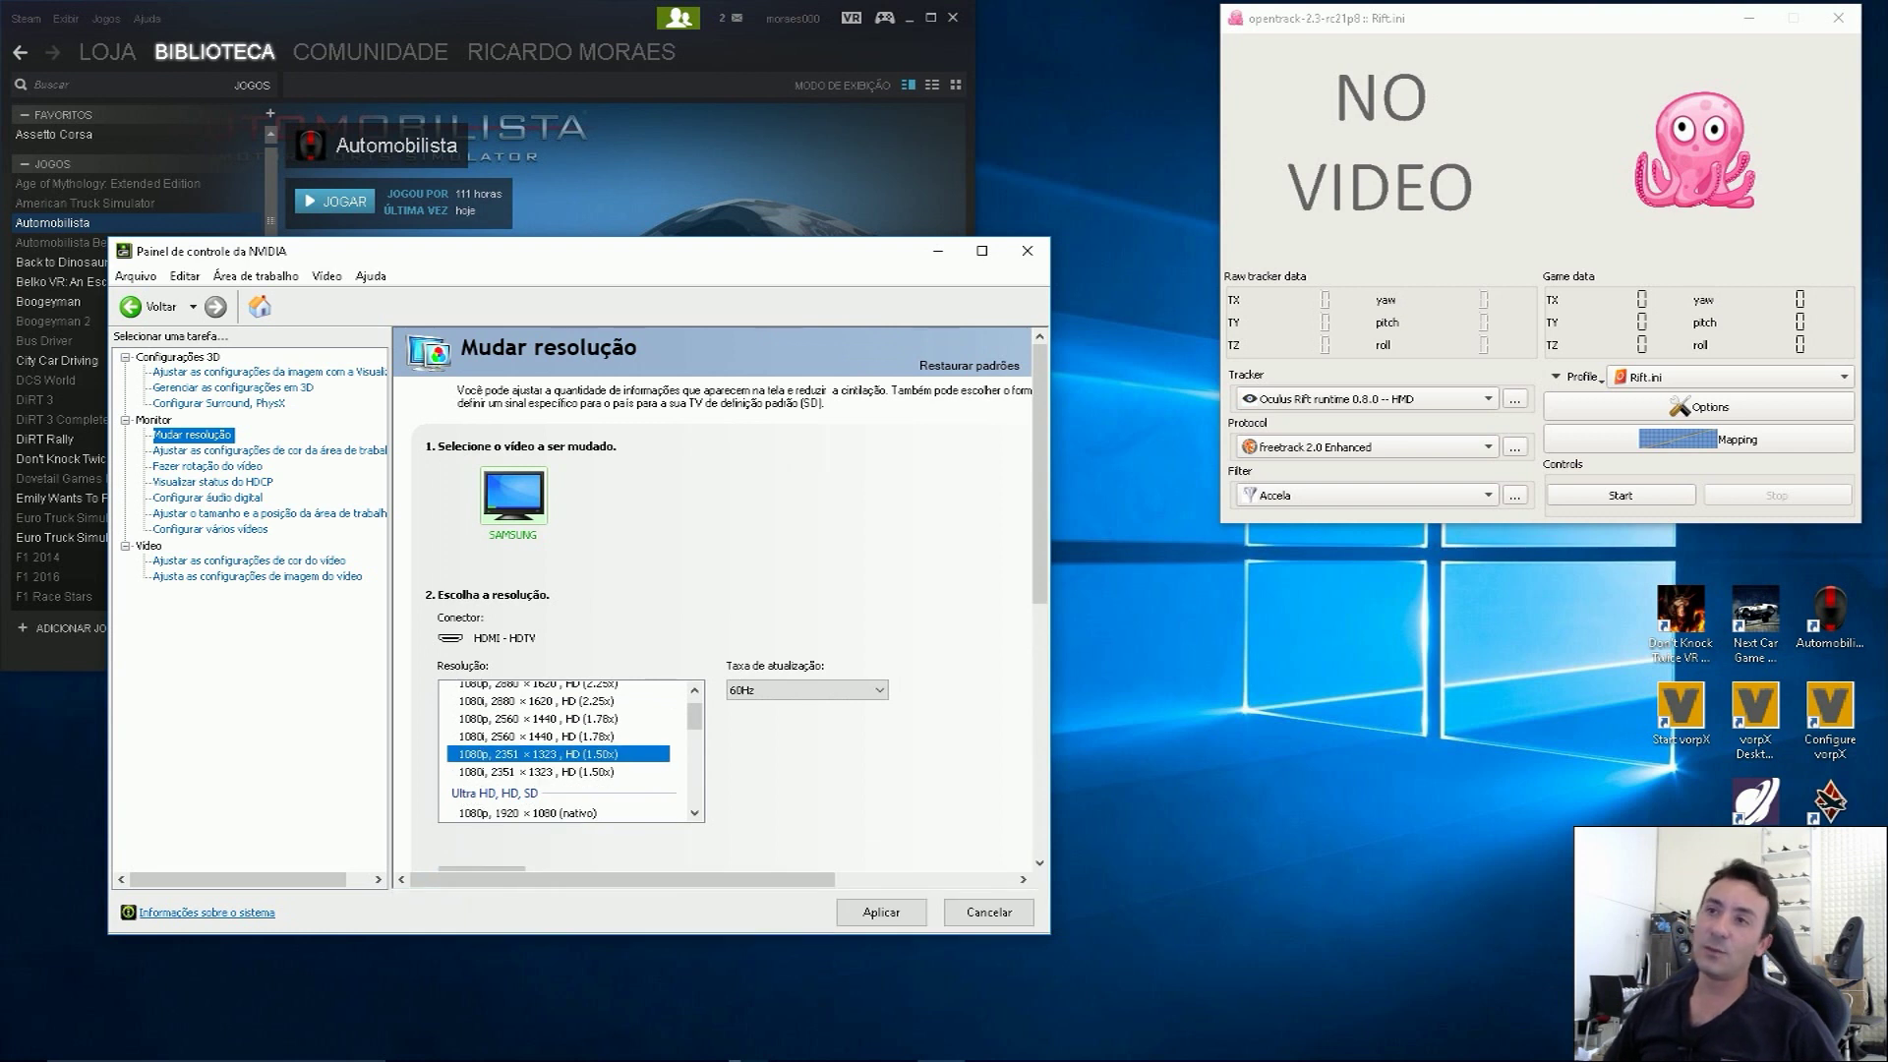
{"action": "left_click", "coordinate": [558, 772]}
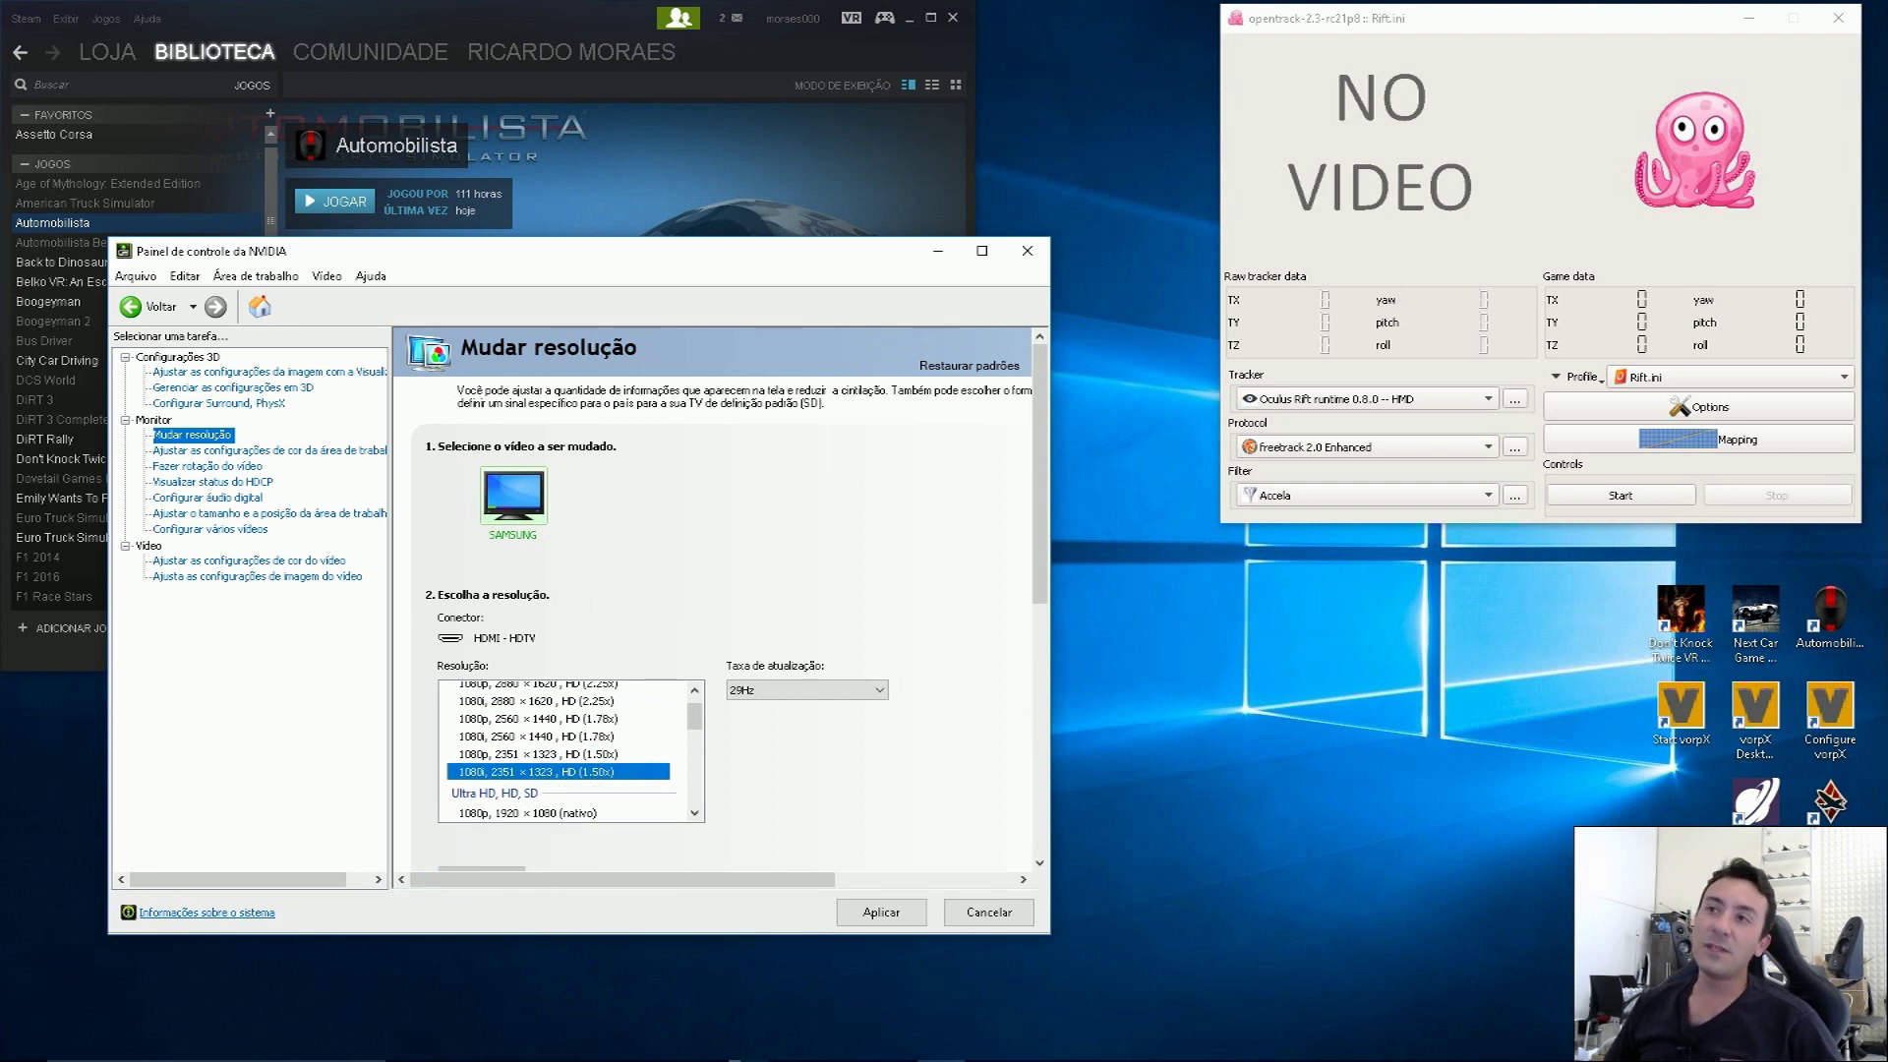
{"action": "left_click", "coordinate": [558, 754]}
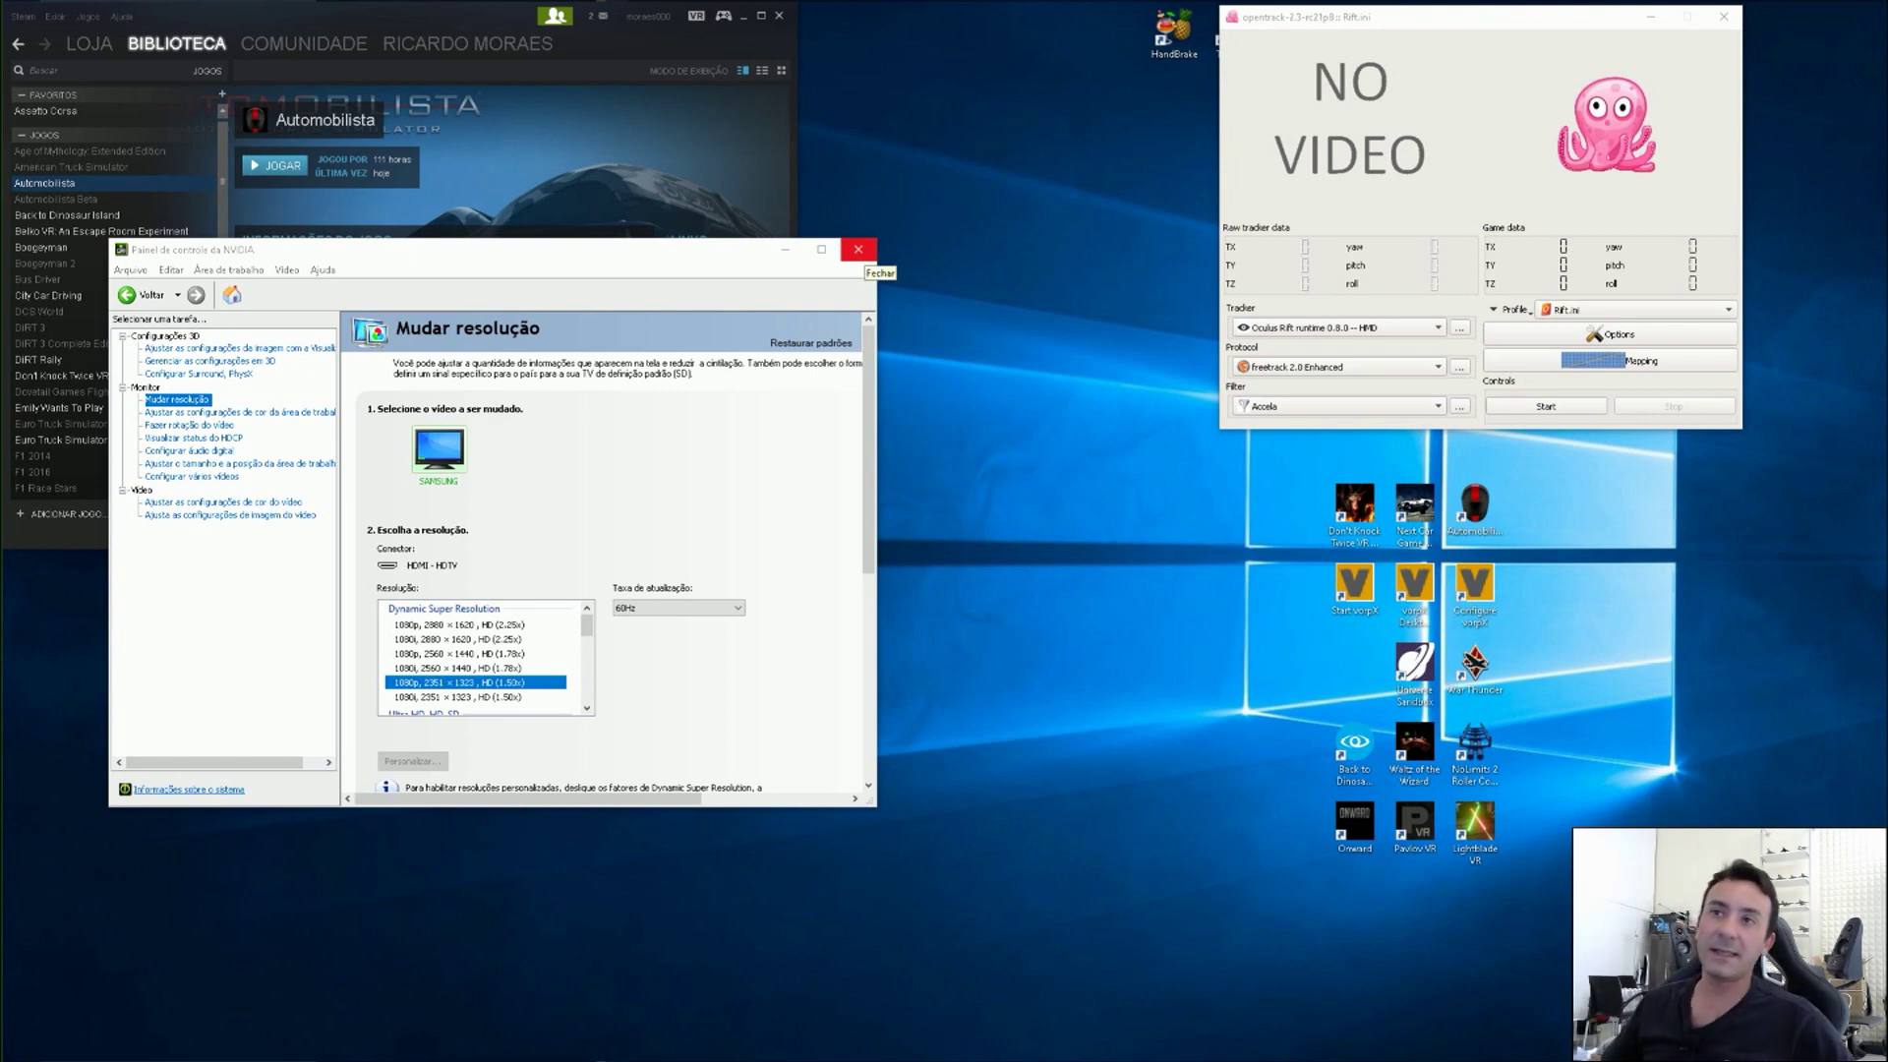
{"action": "left_click", "coordinate": [859, 251]}
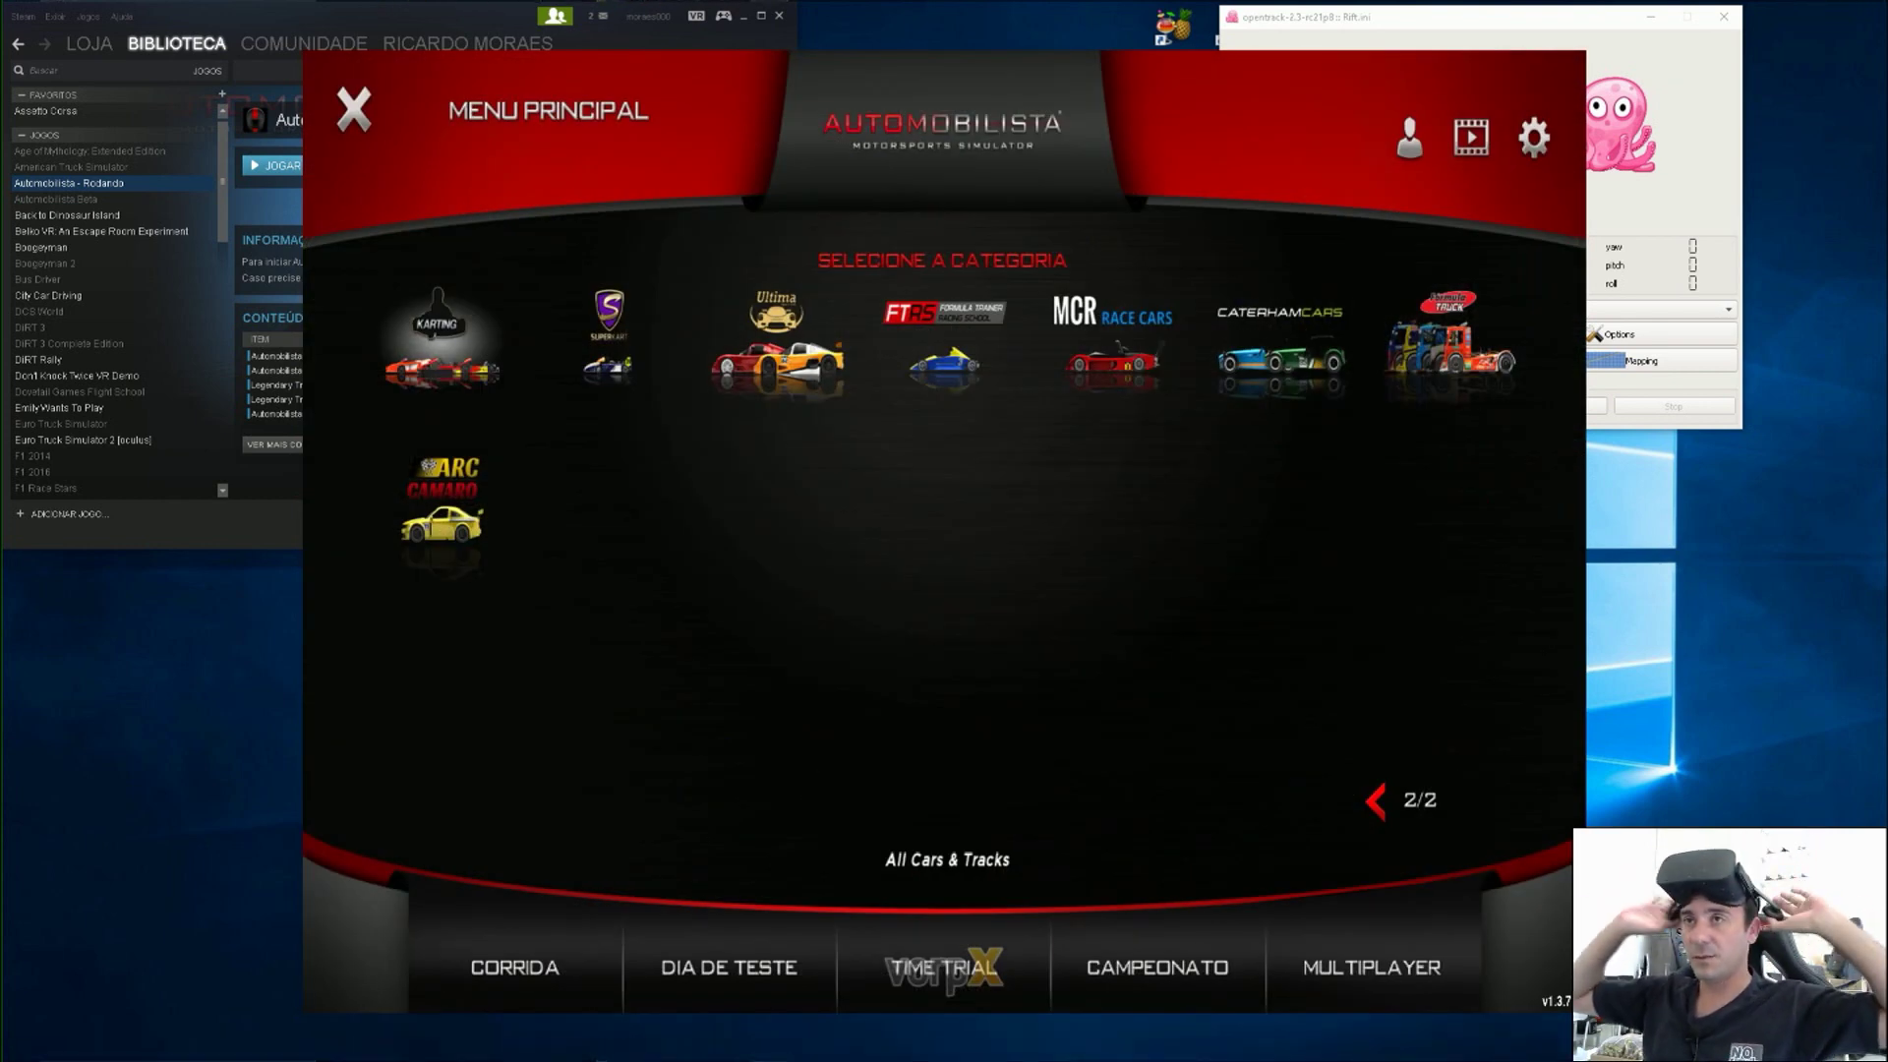
Step: Lower the system volume by three steps
{"action": "key", "text": "XF86AudioLowerVolume"}
{"action": "key", "text": "XF86AudioLowerVolume"}
{"action": "key", "text": "XF86AudioLowerVolume"}
{"action": "key", "text": "XF86AudioLowerVolume"}
{"action": "key", "text": "XF86AudioLowerVolume"}
{"action": "key", "text": "XF86AudioLowerVolume"}
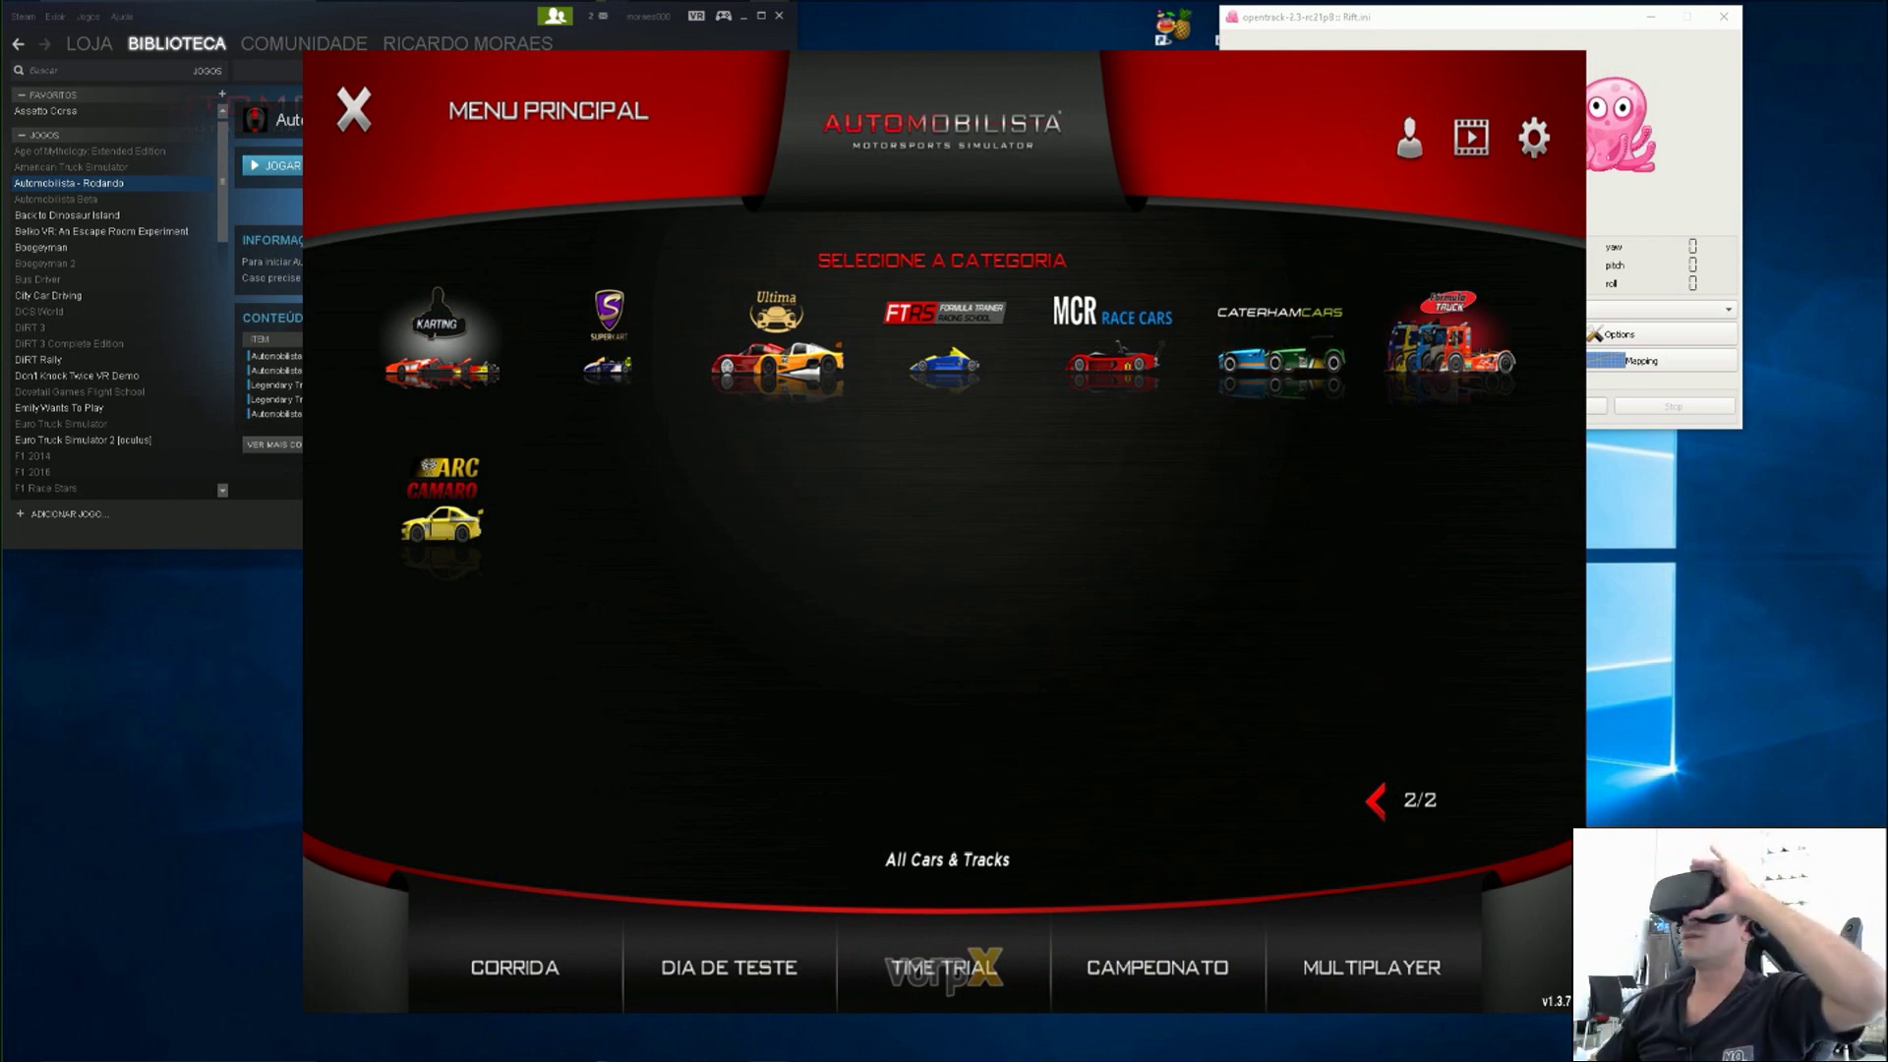
Step: Open the graphics options in Automobilista's game settings
{"action": "left_click", "coordinate": [1534, 138]}
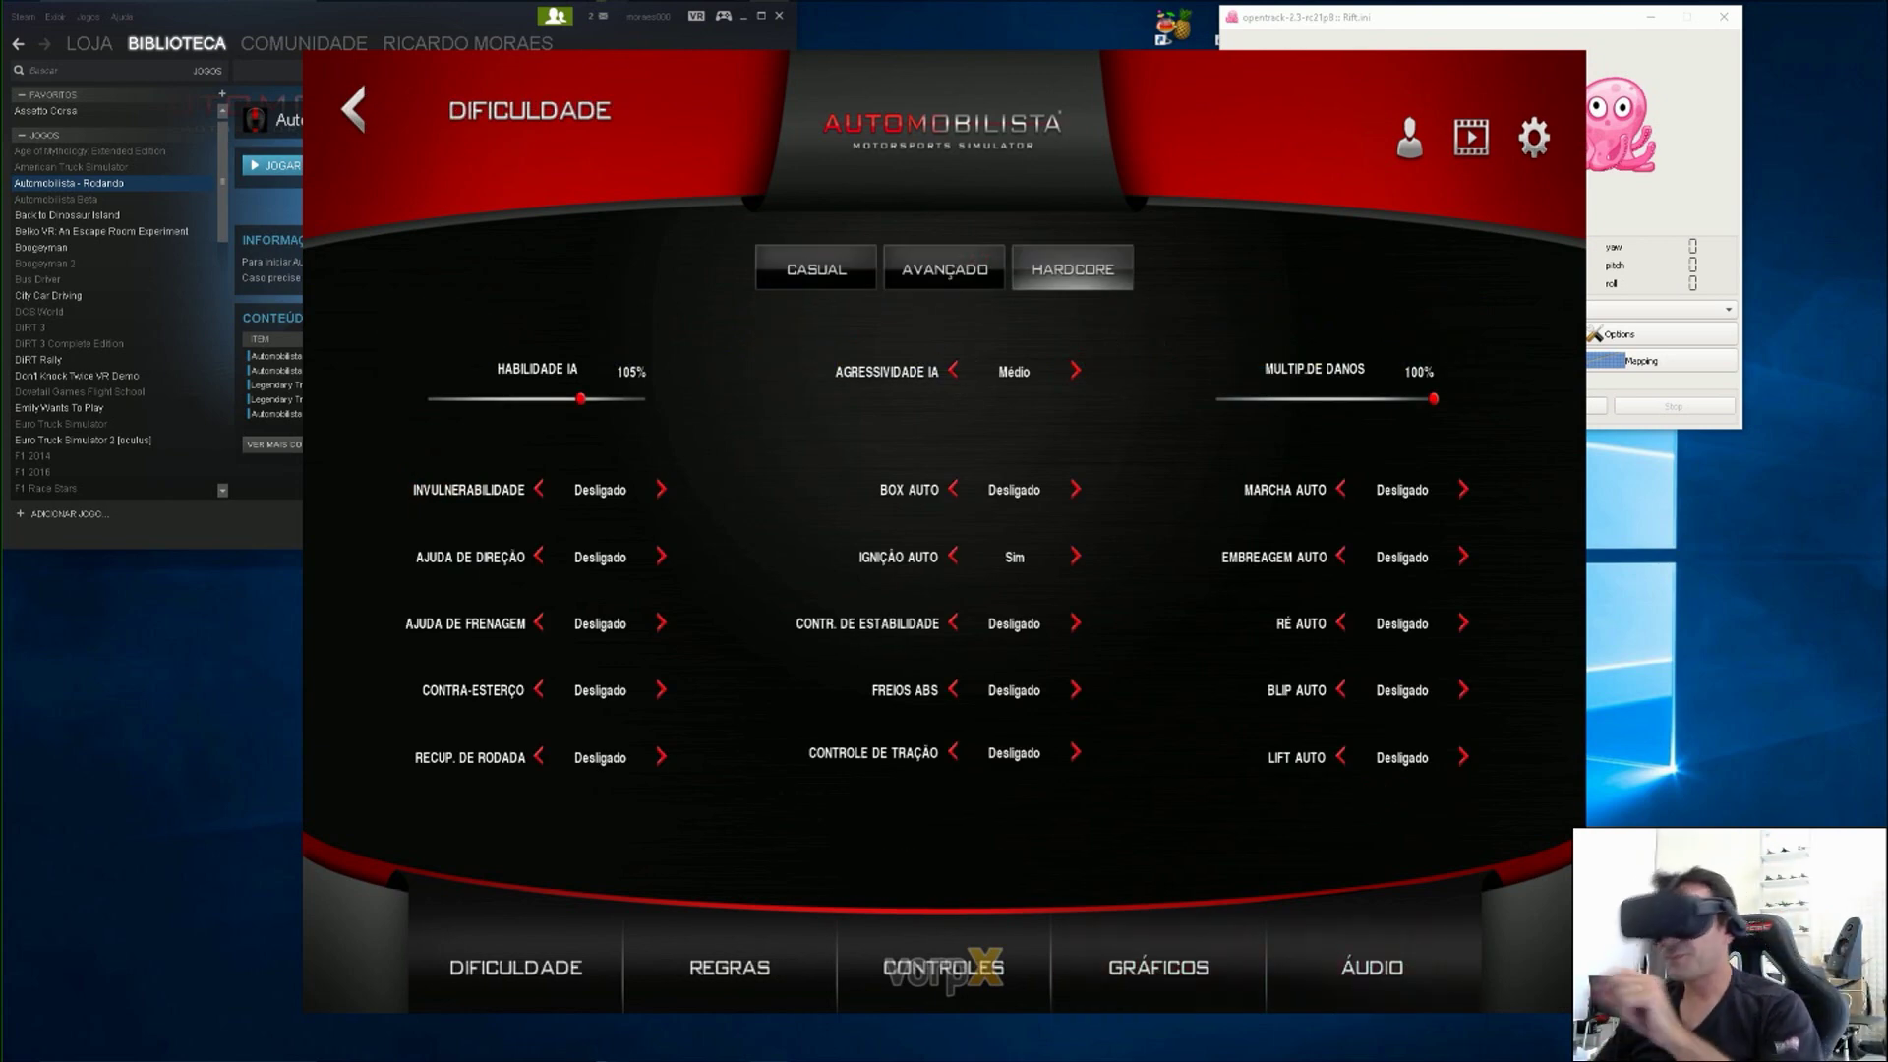
{"action": "left_click", "coordinate": [1157, 967]}
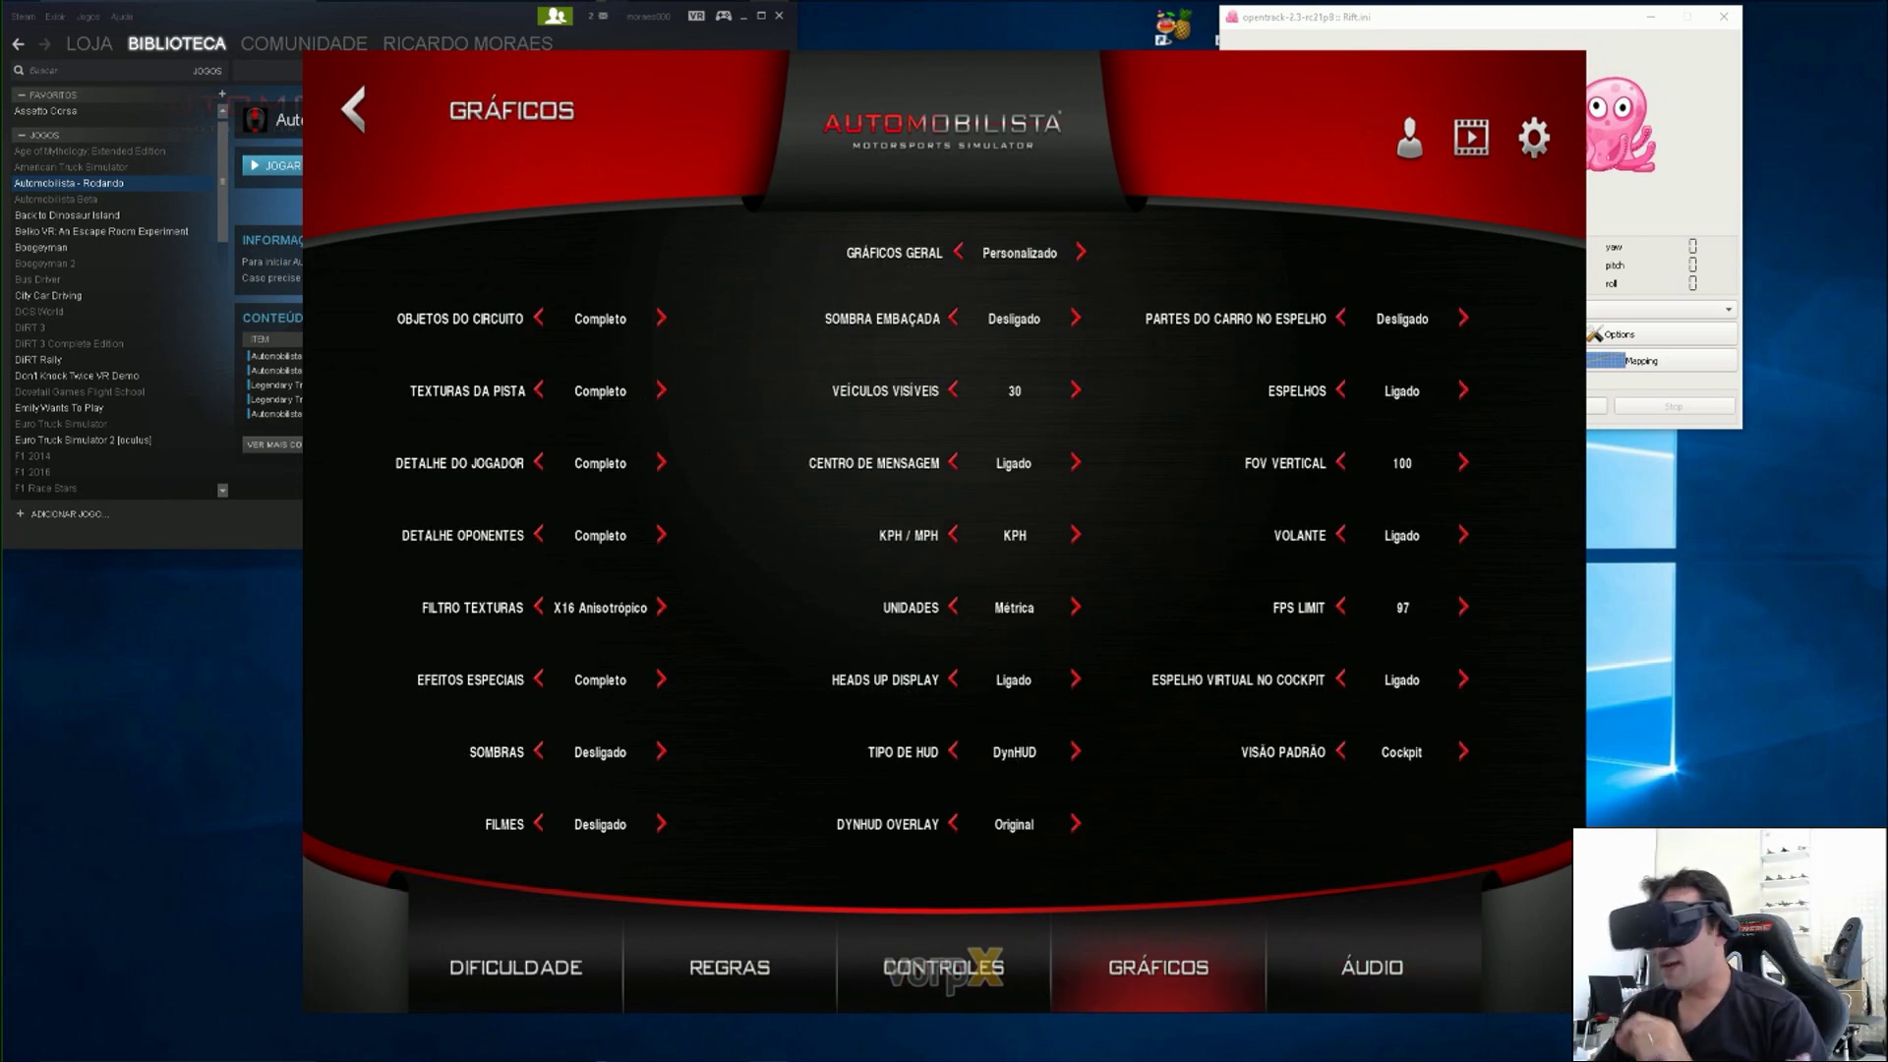